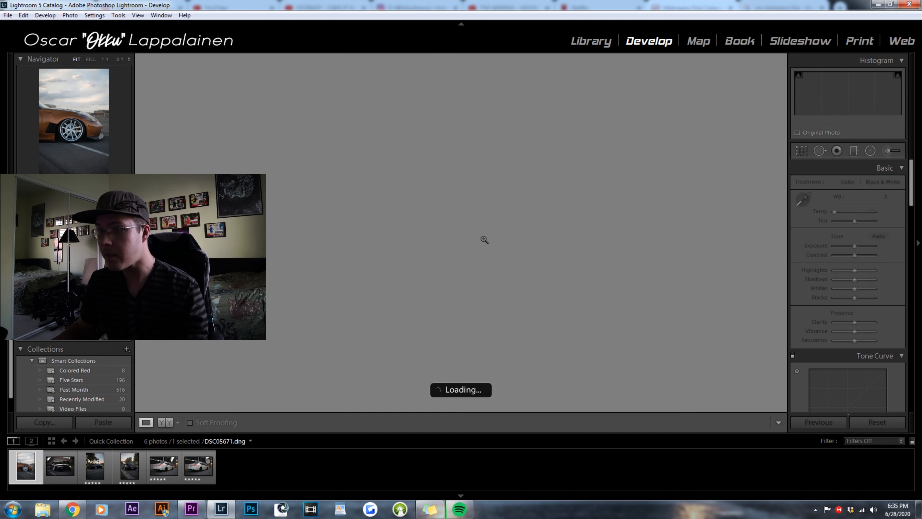
- Preview the orange car photo full screen, and inspect its bodywork and front wheel at 1:1 in Develop before fitting it back to view
key(ctrl+z)
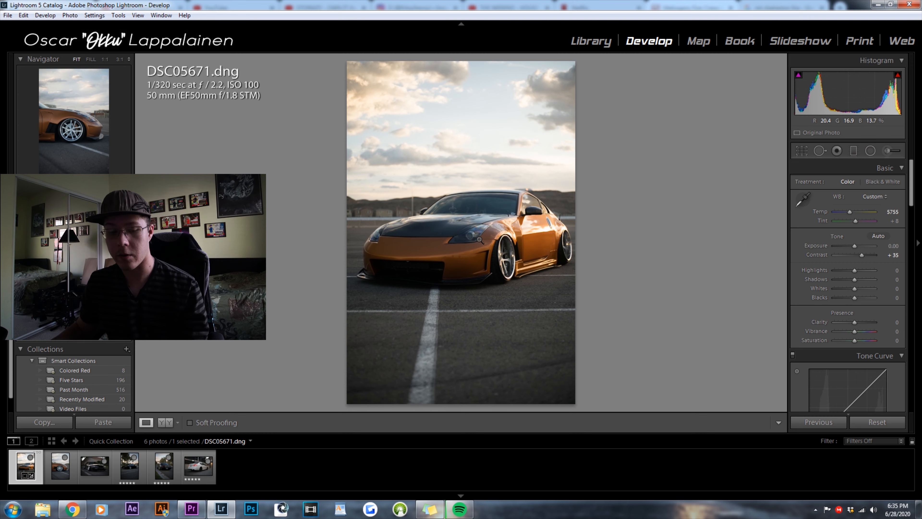
key(g)
key(f)
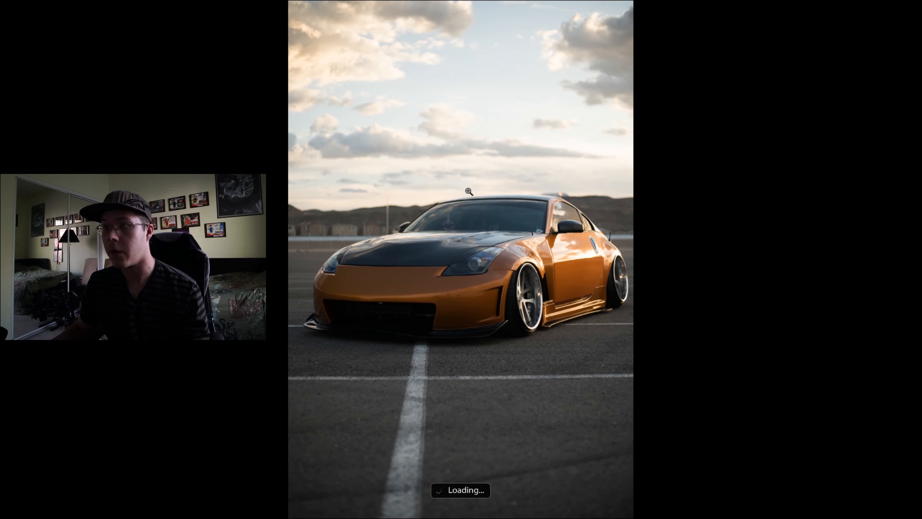
key(f)
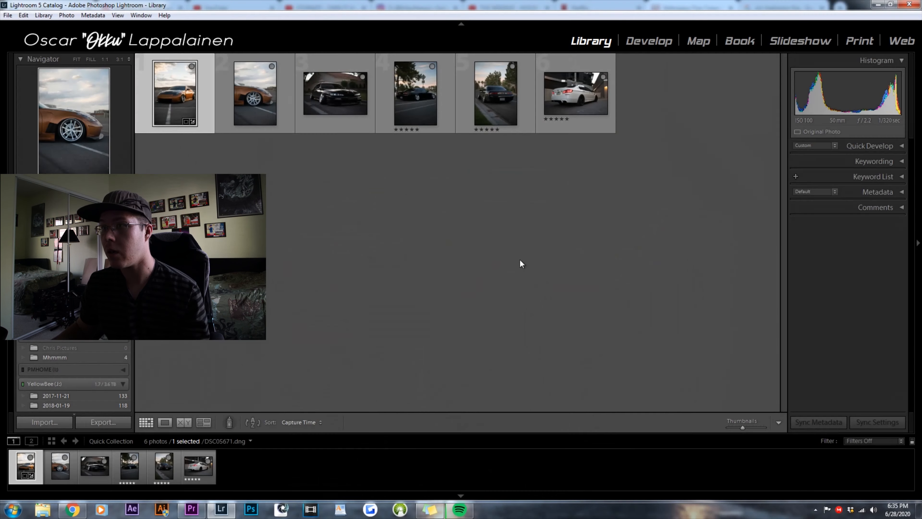
click(649, 42)
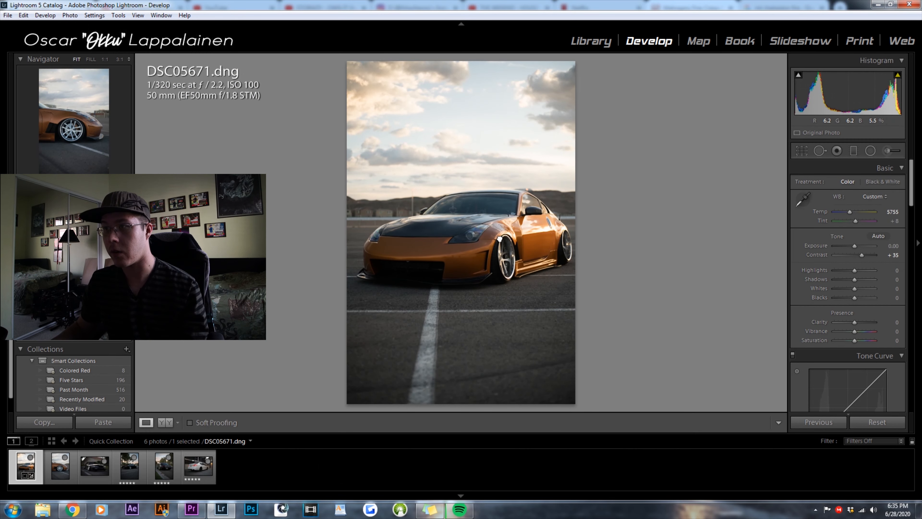
click(434, 249)
drag(434, 250, 298, 241)
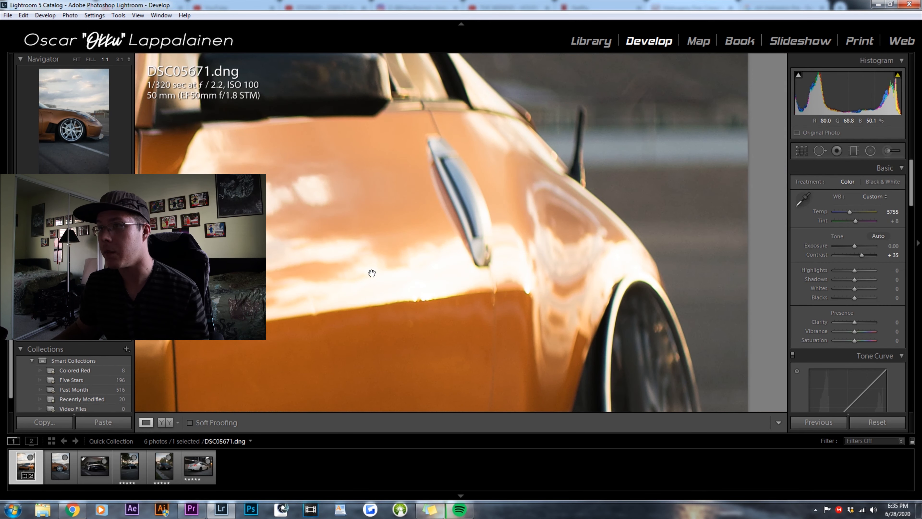
drag(487, 251, 83, 47)
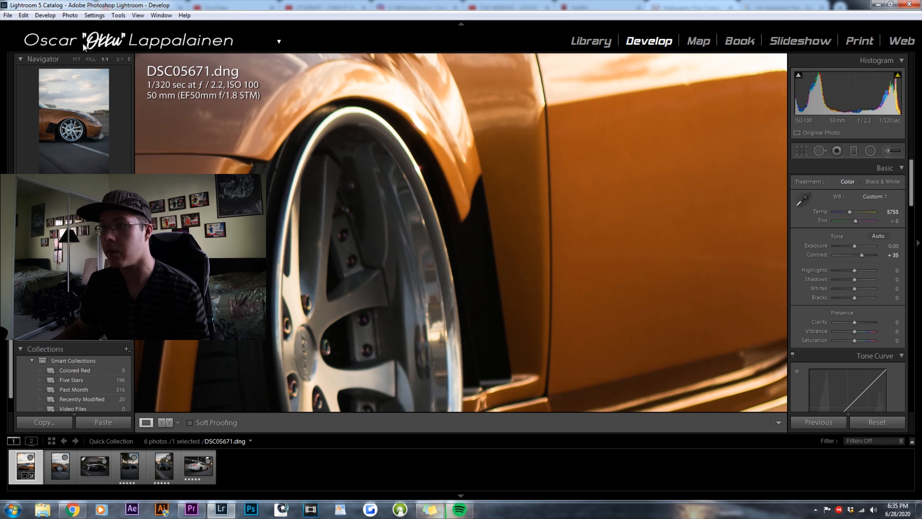
click(77, 60)
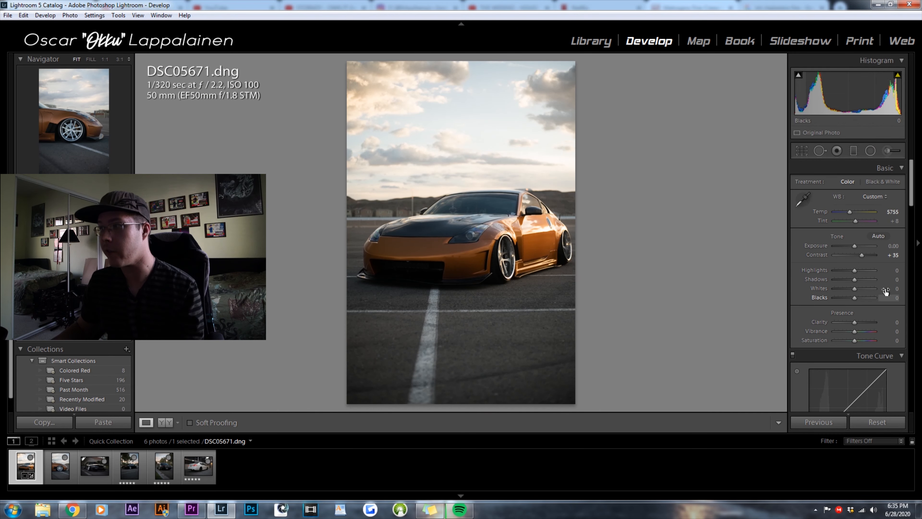
- Set the Basic Shadows adjustment of the orange car photo to +35
click(886, 279)
text(70)
key(Return)
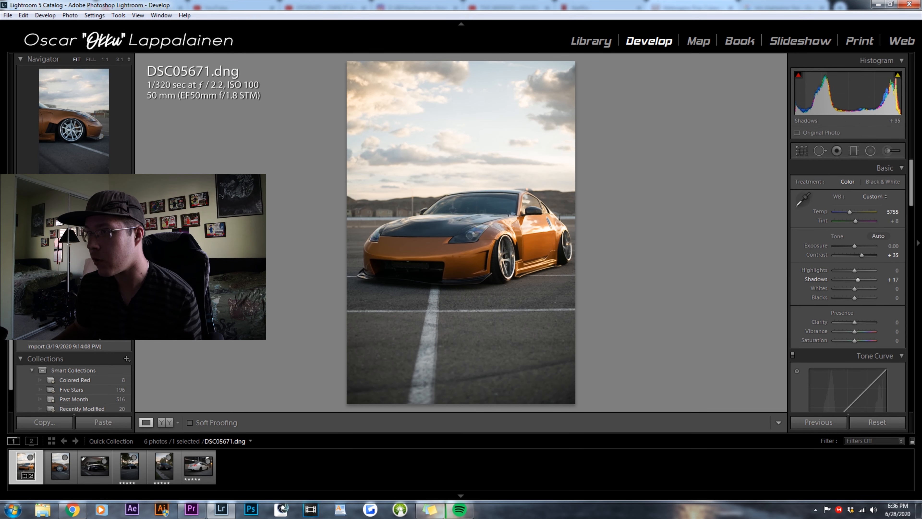
click(890, 279)
text(35)
key(Return)
- Set the Whites to +45 and the Blacks to -25 in the Basic adjustments
click(890, 288)
text(45)
key(Return)
drag(862, 279, 862, 279)
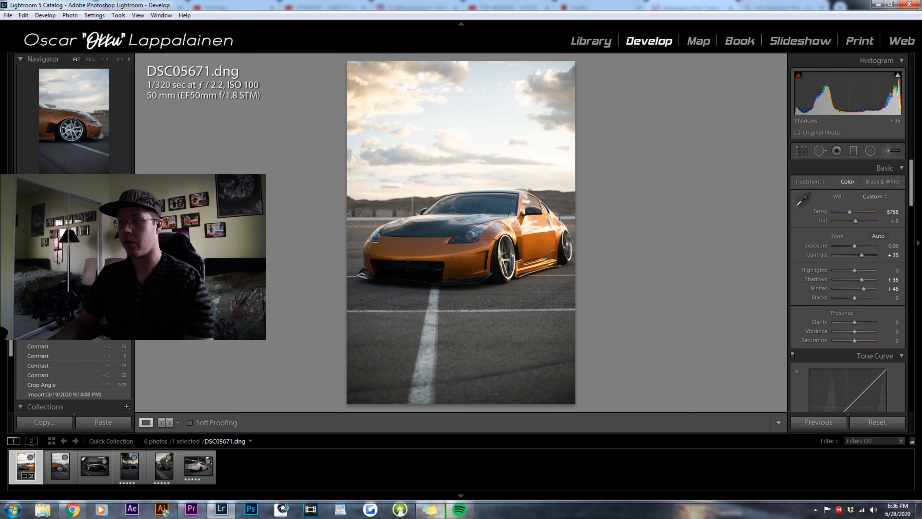
click(893, 298)
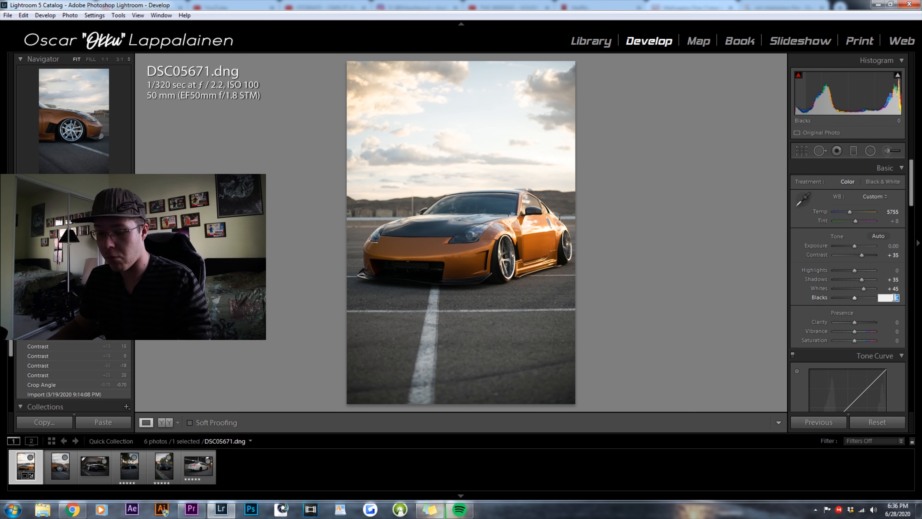
text(-25)
key(Return)
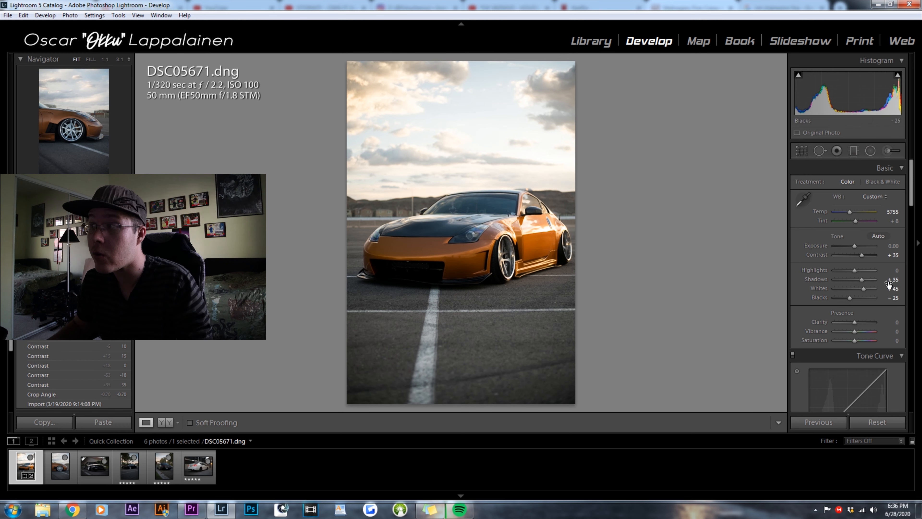
- Try the Basic Highlights at strongly negative values and at +100, resetting them to 0
mouse_move(894, 270)
mouse_down()
mouse_move(879, 270)
mouse_move(891, 273)
mouse_up()
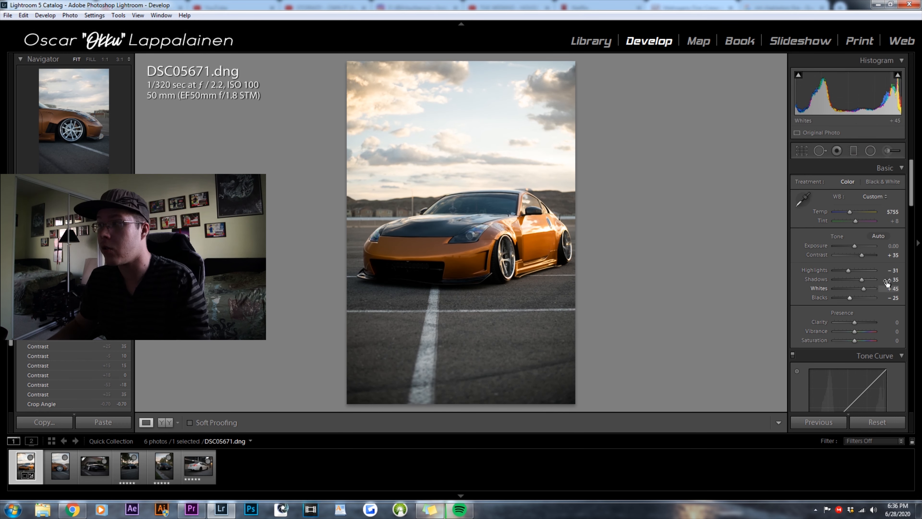
click(891, 270)
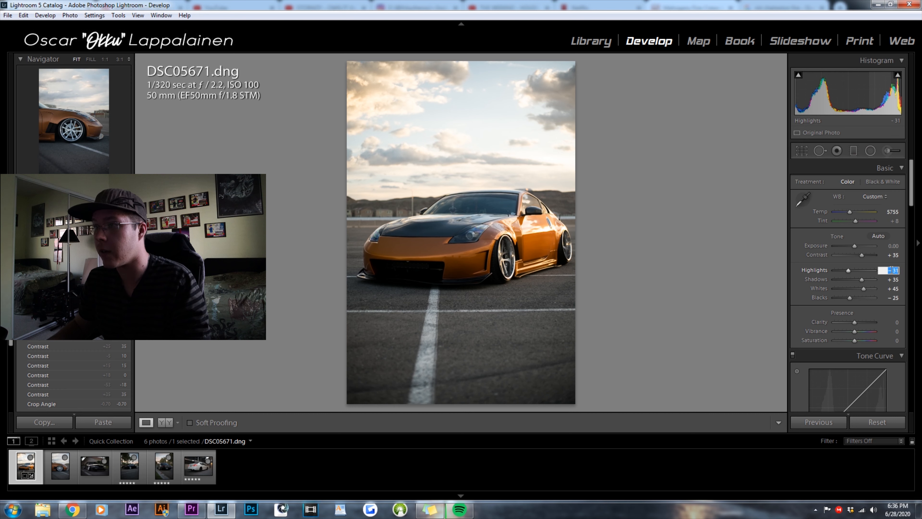
text(0)
key(Return)
text(- 100)
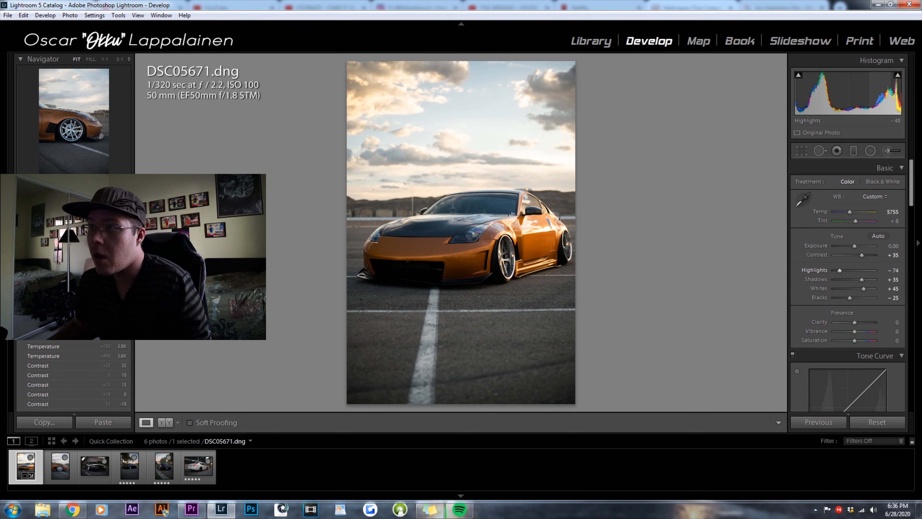
key(Return)
drag(834, 271, 874, 271)
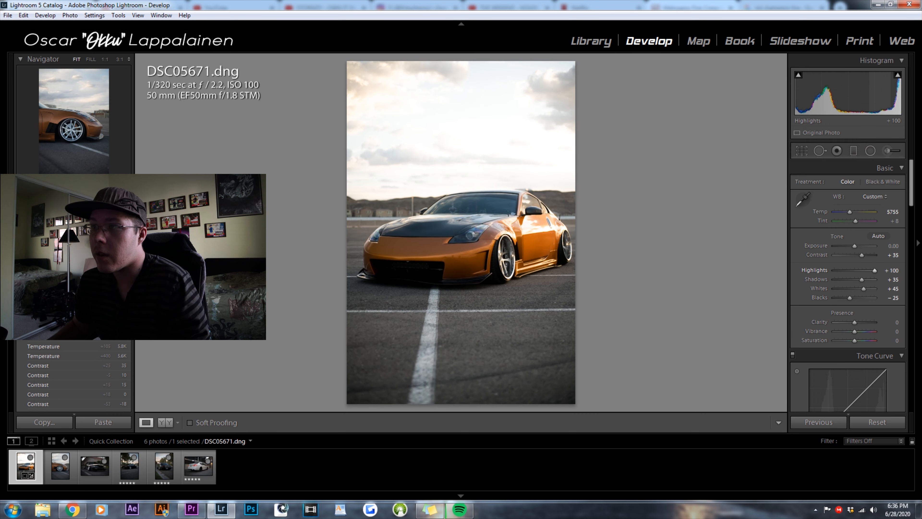
click(893, 271)
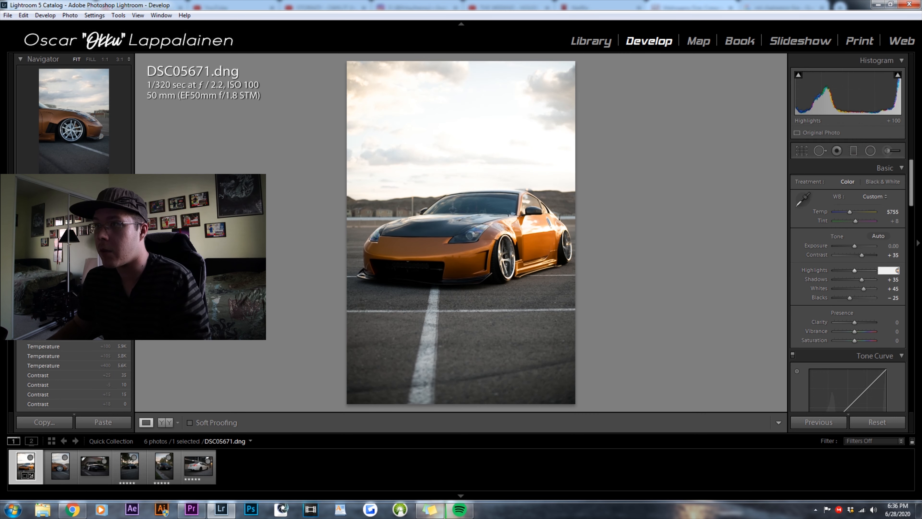
text(0)
key(Return)
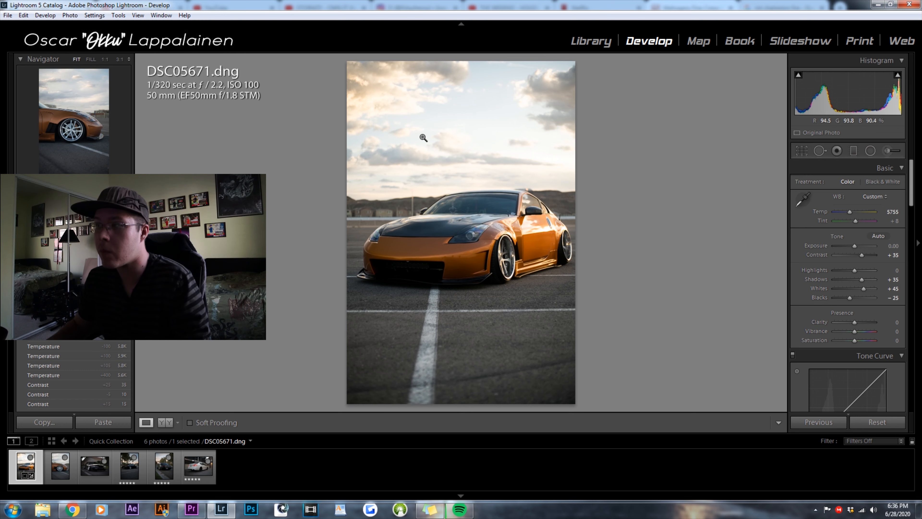
- Lower the Basic Highlights to -75 to recover detail in the bright sky
drag(855, 271, 838, 271)
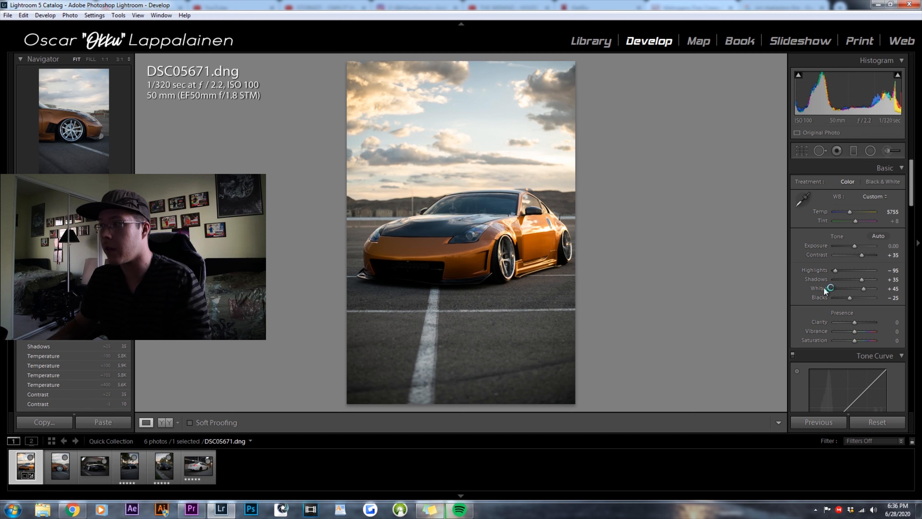
click(893, 271)
text(-75)
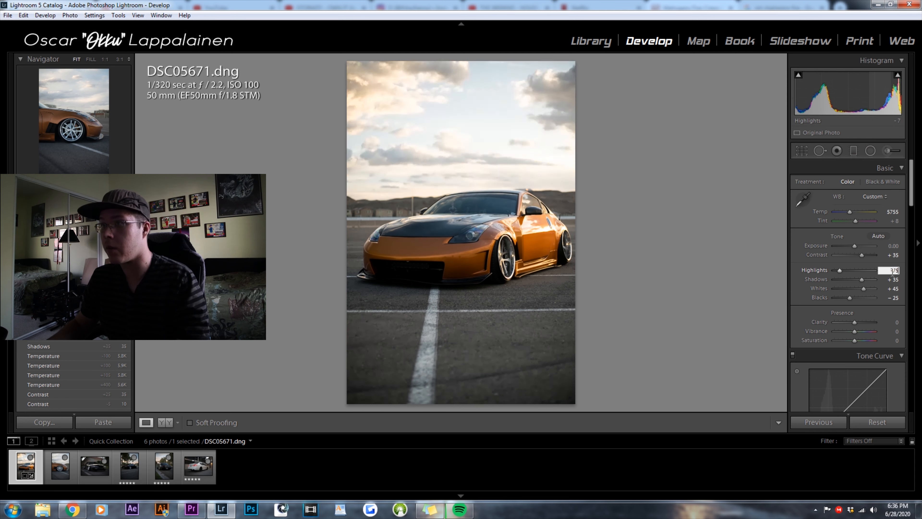
key(Return)
click(893, 272)
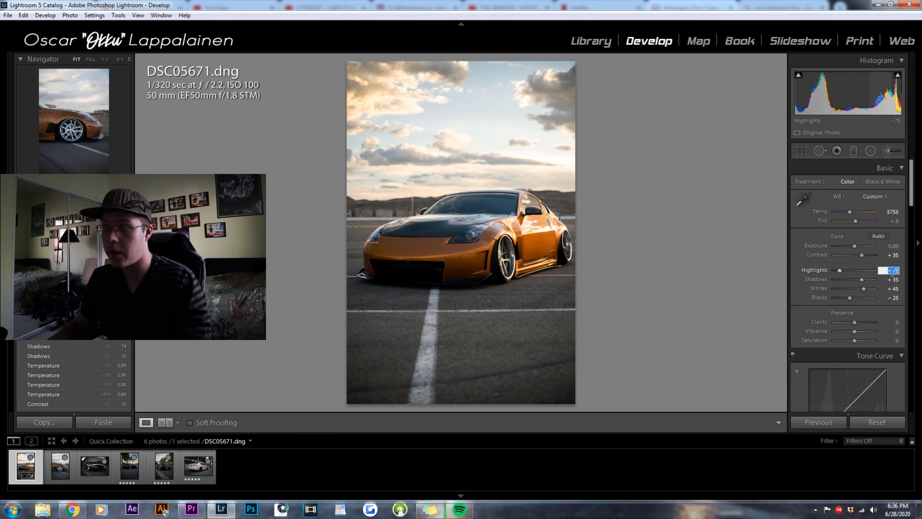
key(Return)
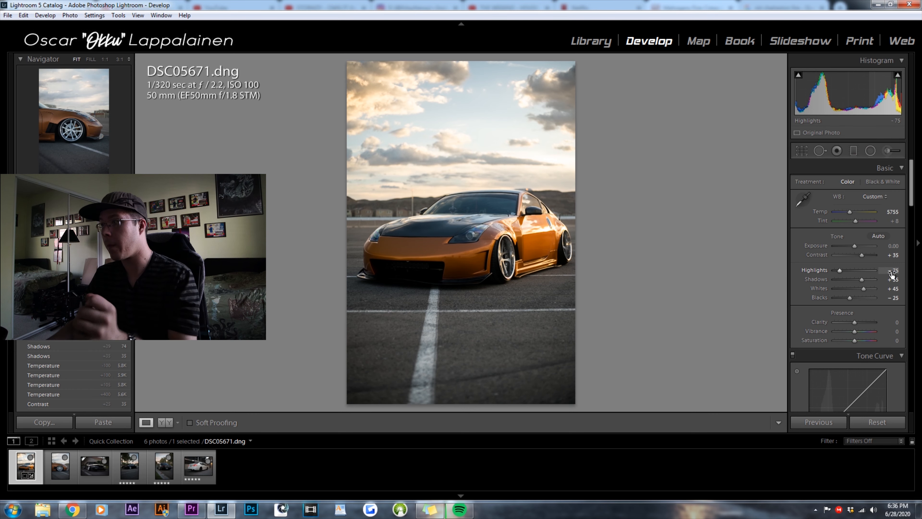
- Try Clarity values of 100, 15, 20 and 35 on the car photo
click(890, 322)
text(35)
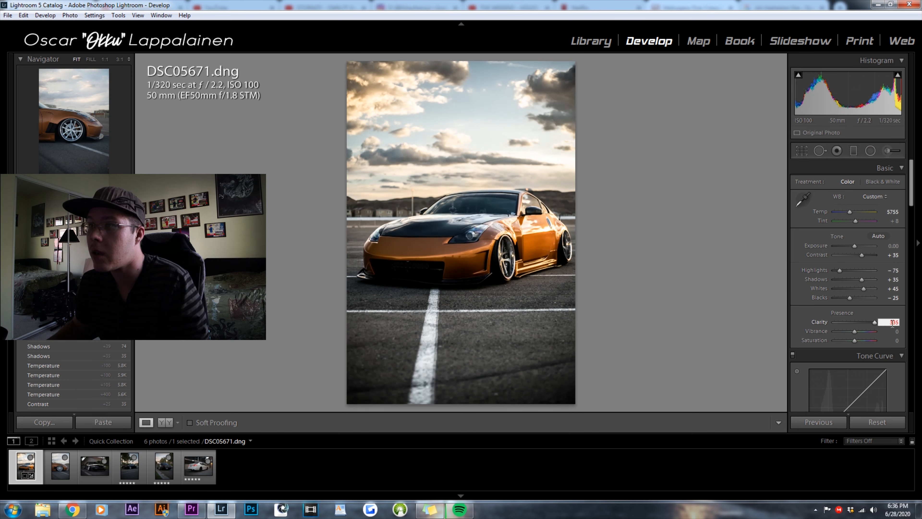
key(Return)
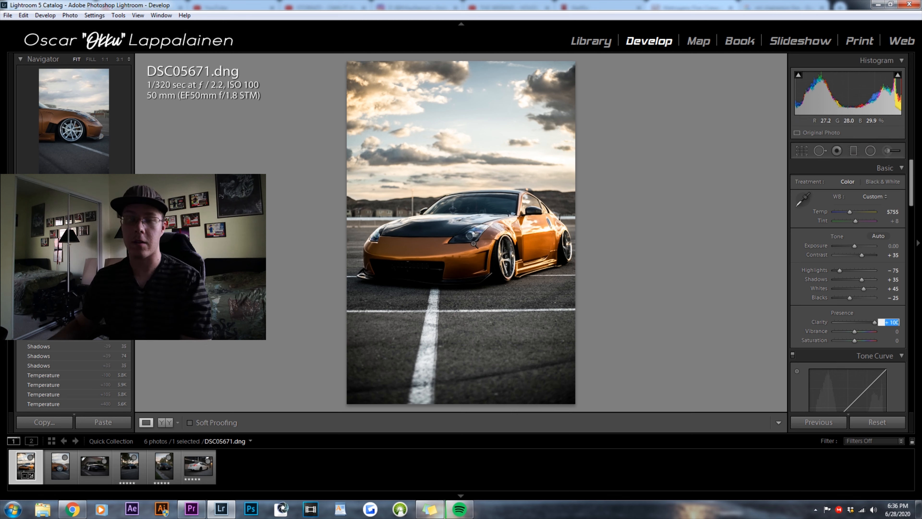
text(15)
key(Return)
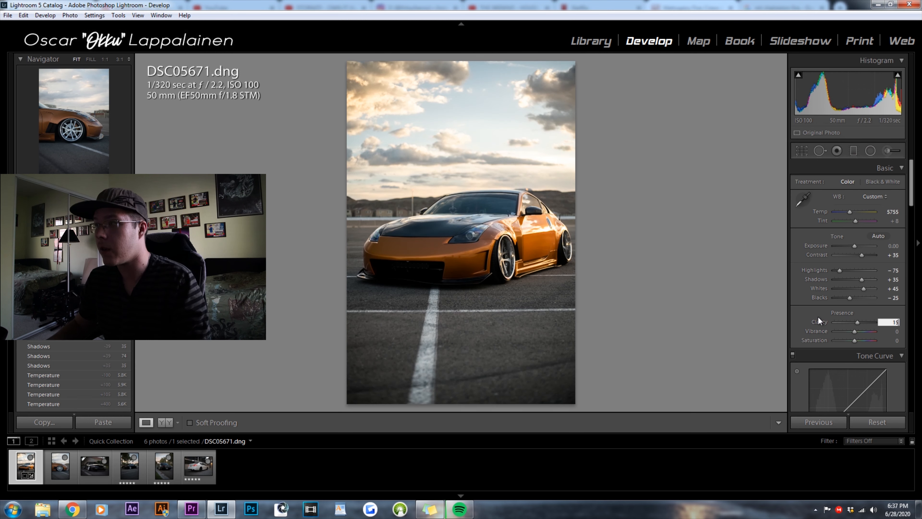
click(893, 323)
text(20)
key(Return)
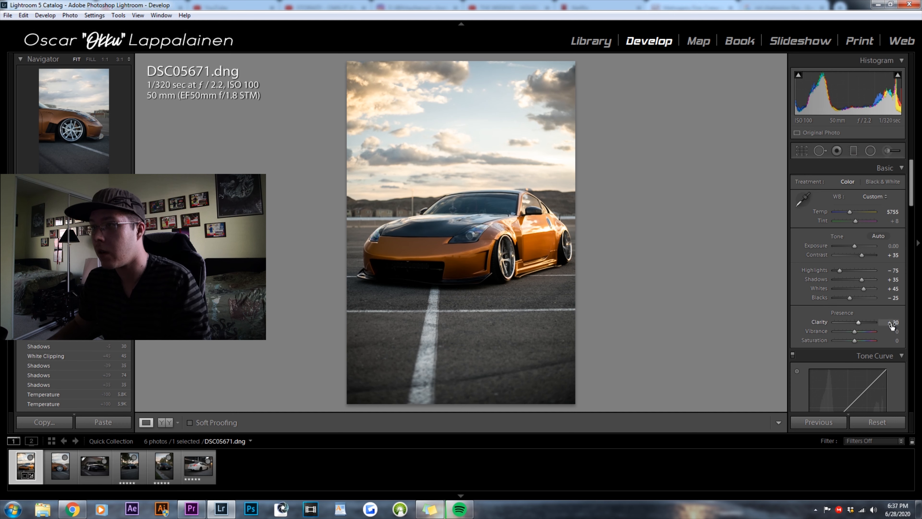
click(893, 323)
text(35)
key(Return)
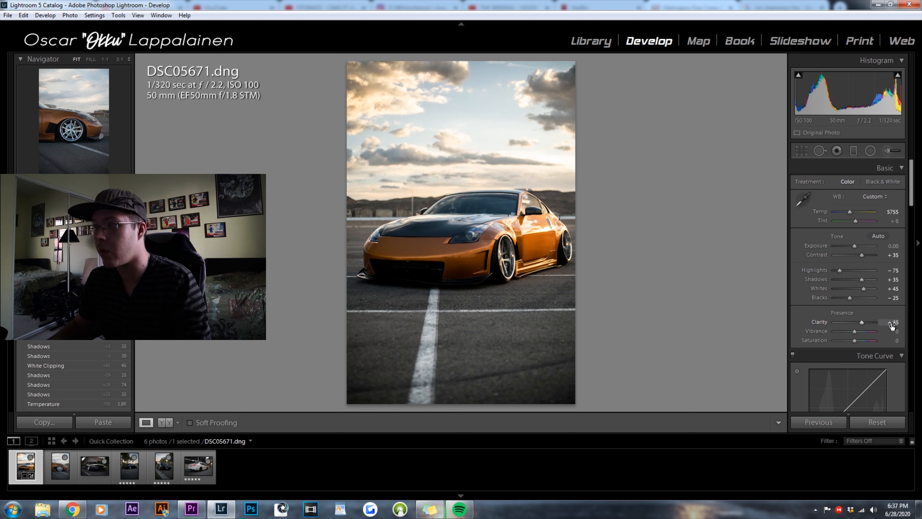
- Set Clarity to +15 and compare the photo before and after the edits
click(892, 323)
text(15)
key(Return)
key(backslash)
key(backslash)
- Set the Vibrance to +15, after trying a value of 8
click(889, 332)
text(8)
key(Return)
click(889, 332)
text(15)
key(Return)
- Set the Highlights region of the Tone Curve to +35
scroll(879, 333, down, 5)
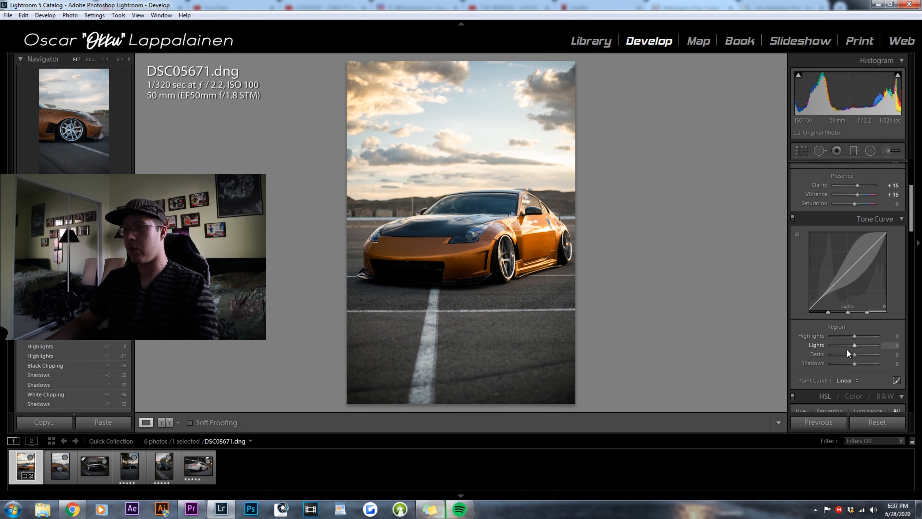
click(874, 337)
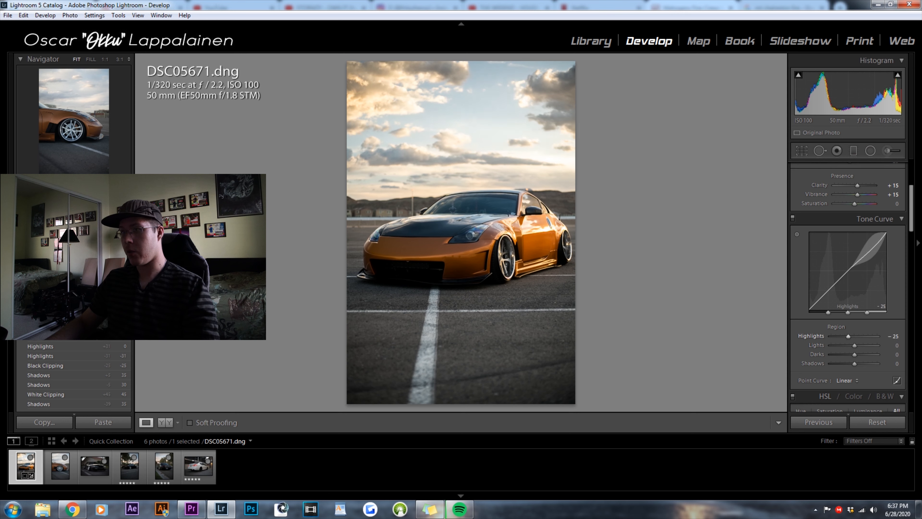
drag(872, 336, 867, 336)
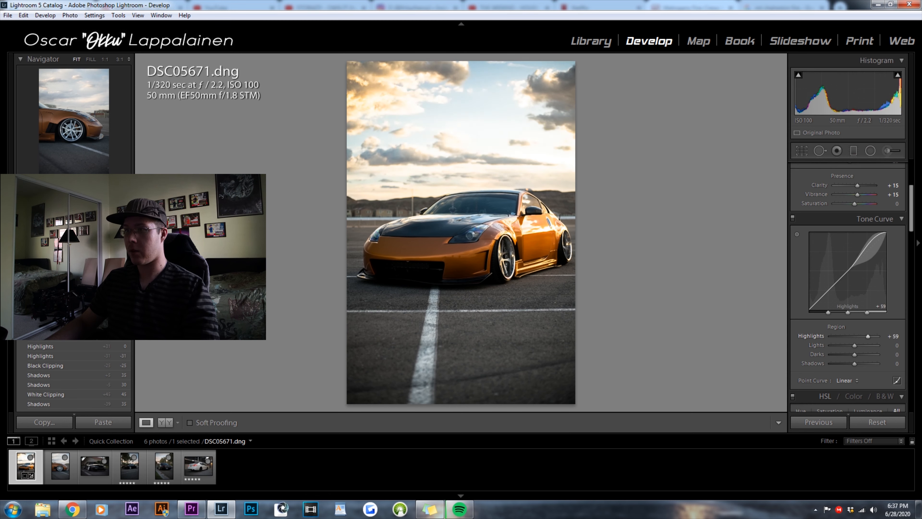
click(891, 337)
text(35)
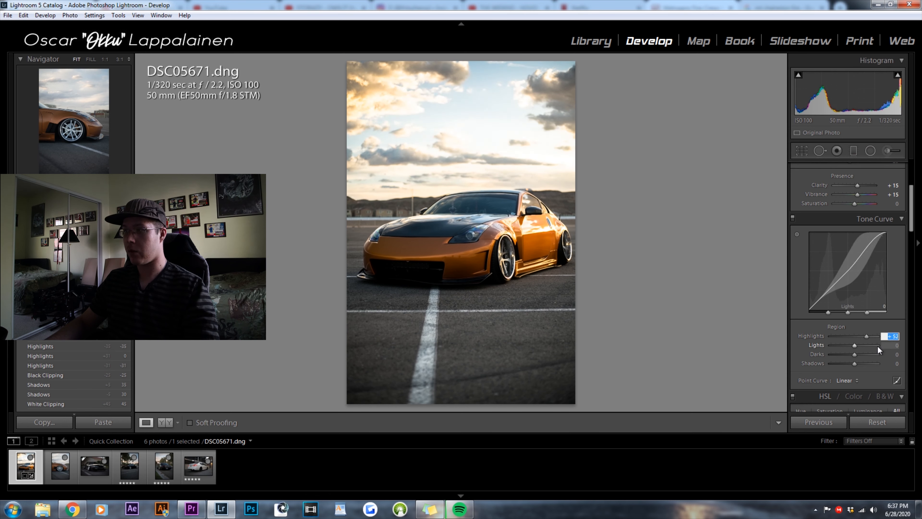
key(Return)
- Set the Lights region of the Tone Curve to +15 and compare the photo before and after repeatedly
mouse_move(854, 346)
mouse_down()
mouse_move(845, 346)
mouse_move(859, 345)
mouse_up()
click(891, 345)
text(15)
key(Return)
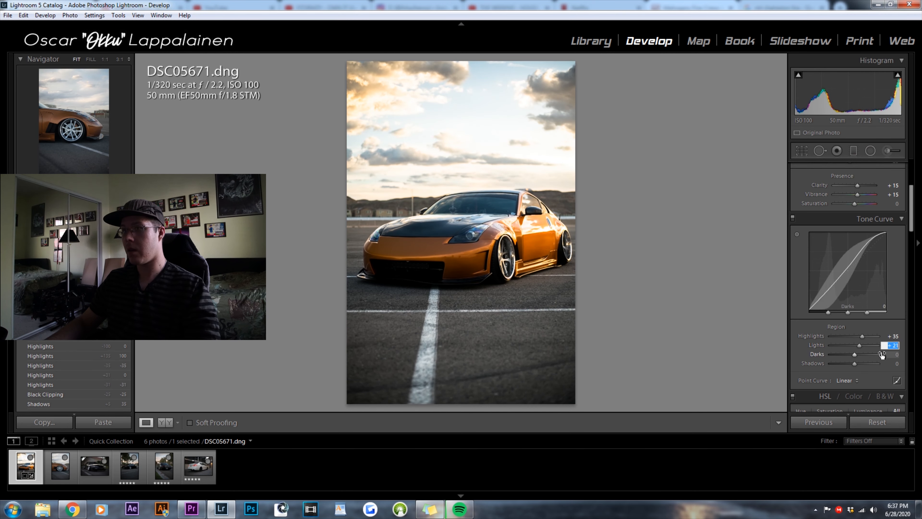
key(backslash)
key(backslash)
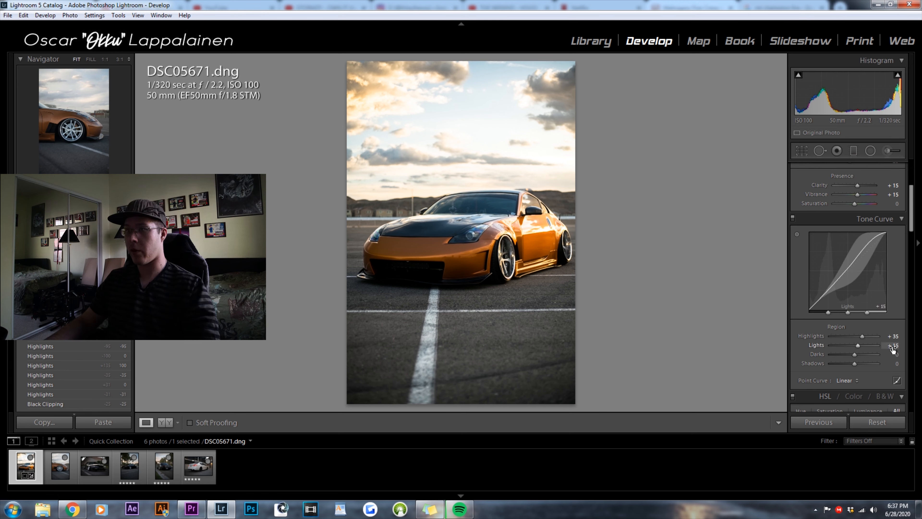
key(backslash)
key(backslash)
key(backslash)
key(backslash)
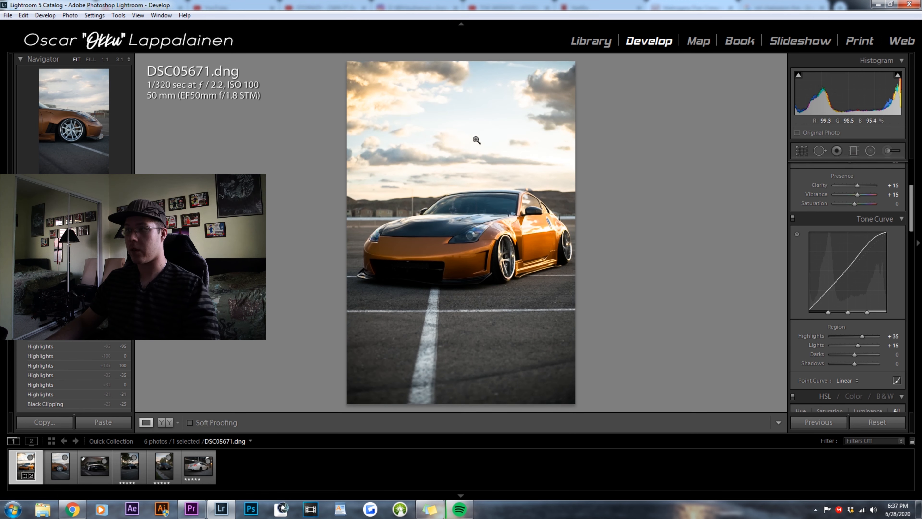
- Set the Highlights in the Basic adjustments to -80
scroll(847, 254, up, 5)
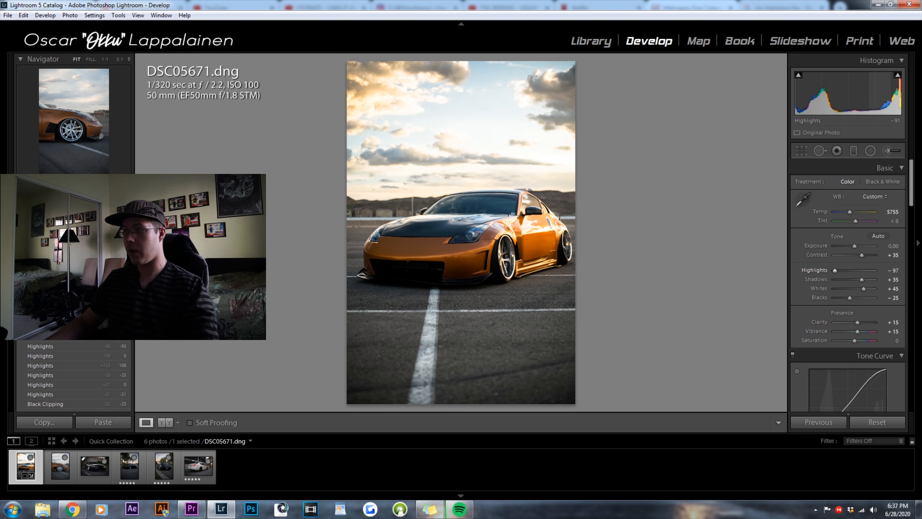
click(889, 272)
text(- 80)
key(Return)
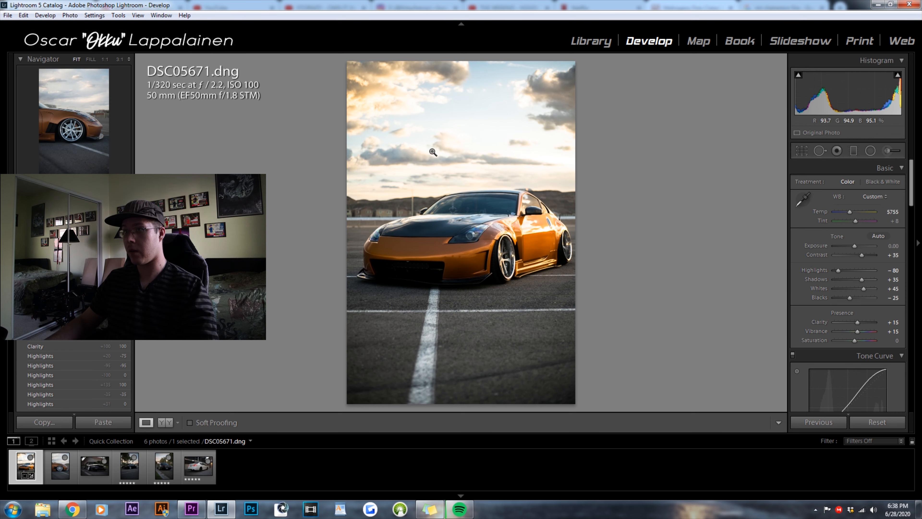
- Set the Darks region of the Tone Curve to +35
scroll(883, 309, down, 3)
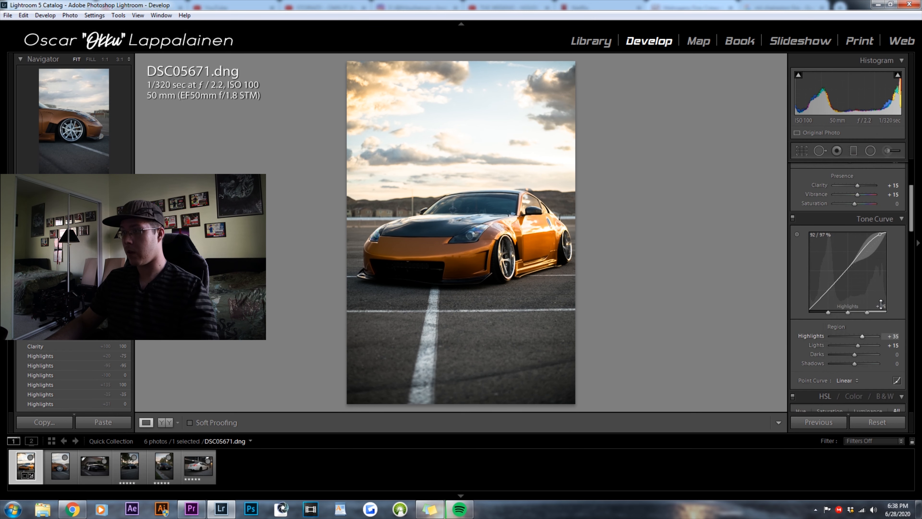
drag(890, 356, 906, 356)
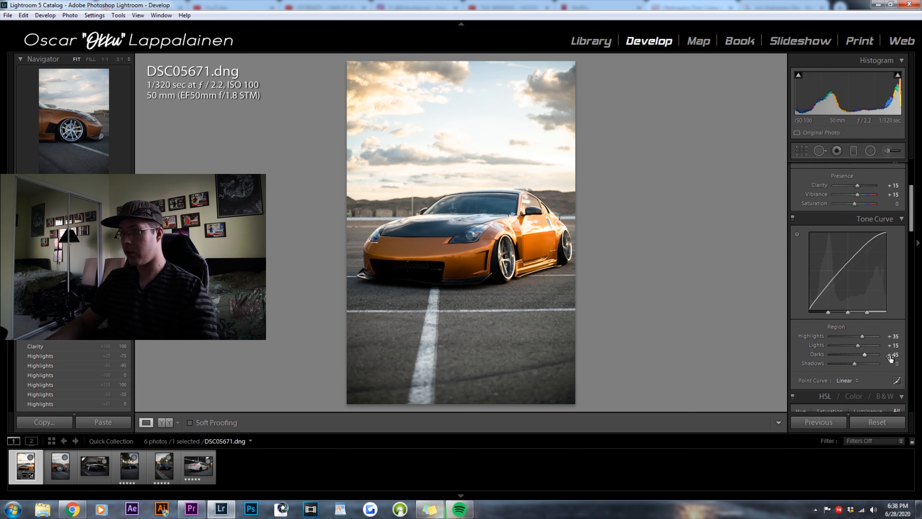
click(892, 357)
text(35)
key(Return)
- Set the Shadows region of the Tone Curve to -25
click(890, 363)
text(- 2)
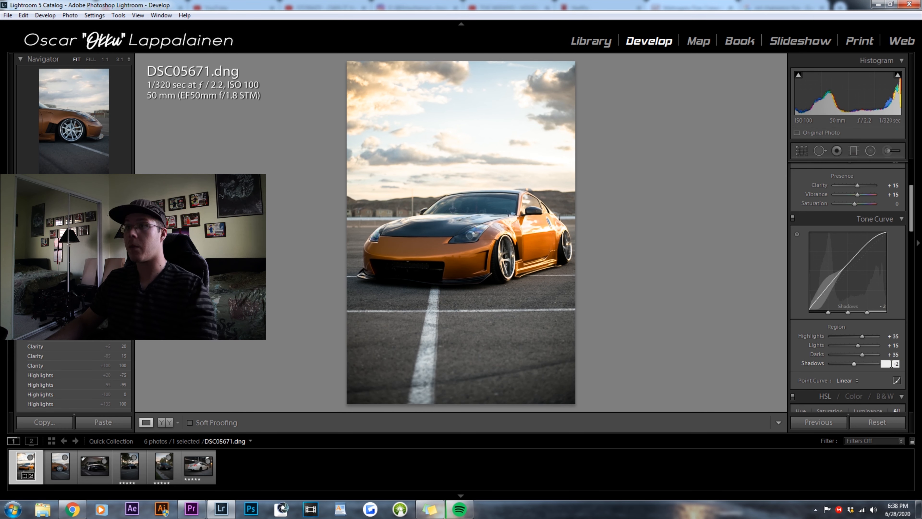
text(5)
key(Return)
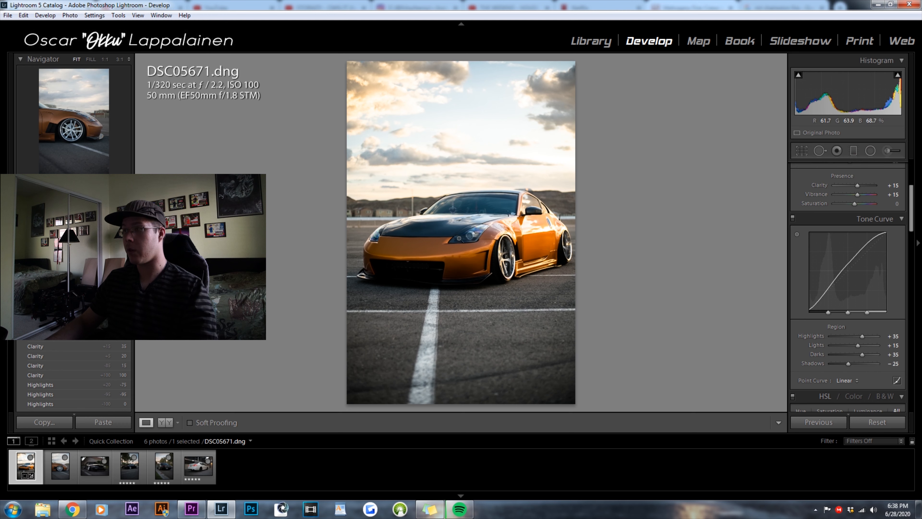
- Set the Orange luminance in the HSL adjustments to +20, after trying higher values such as 40 and 30
scroll(872, 327, down, 10)
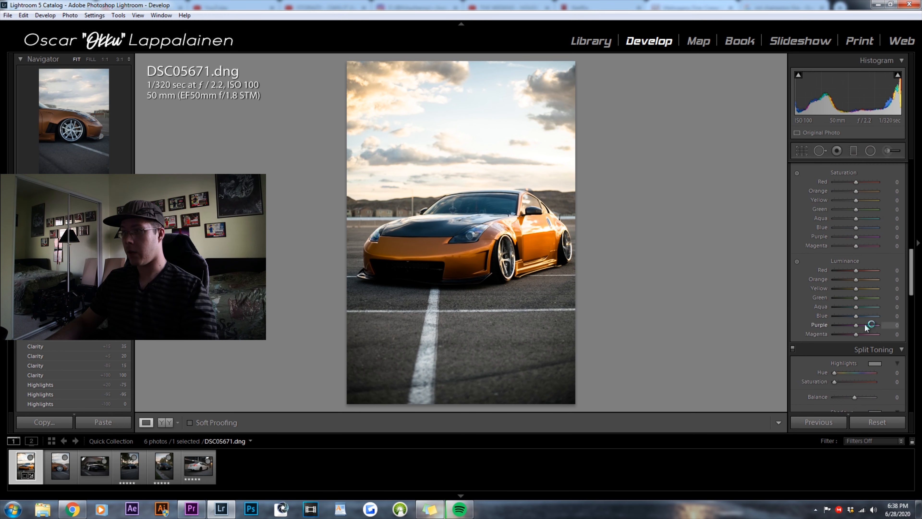
key(Return)
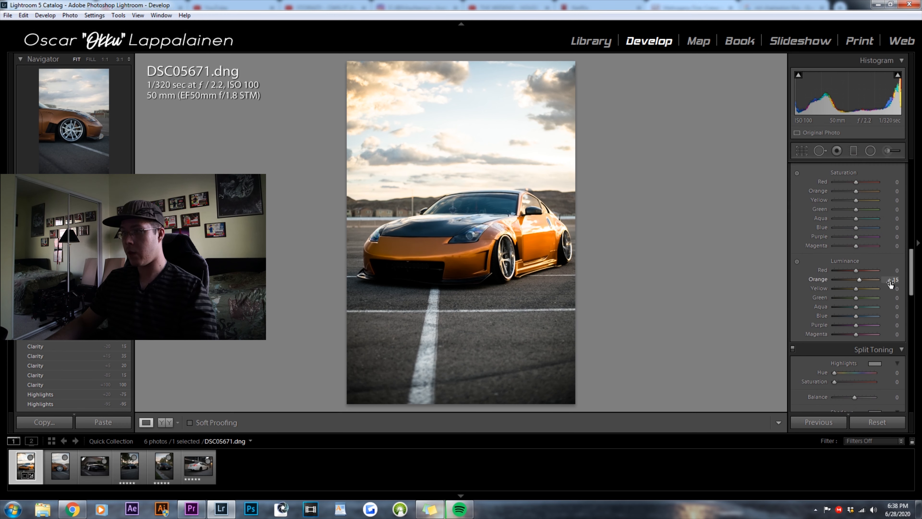
key(Return)
click(891, 281)
text(40)
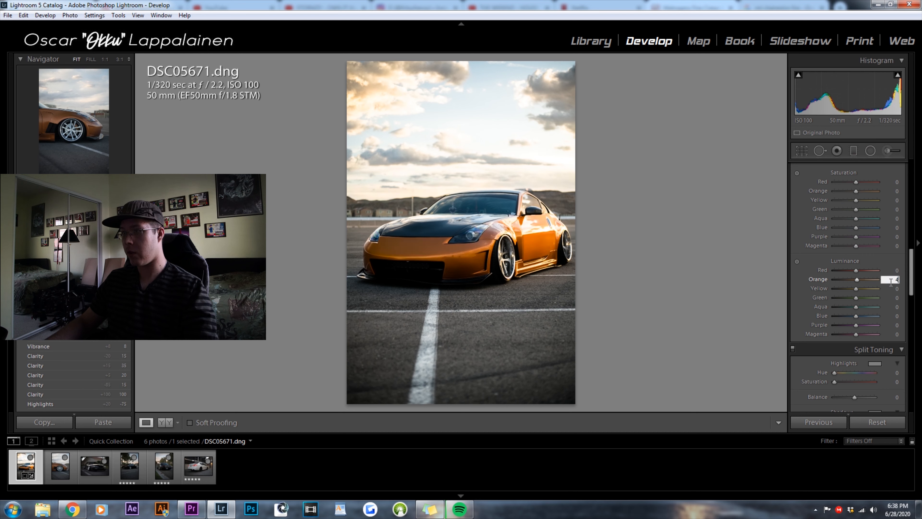
key(Return)
click(891, 281)
text(30)
key(Return)
click(891, 282)
text(20)
key(Return)
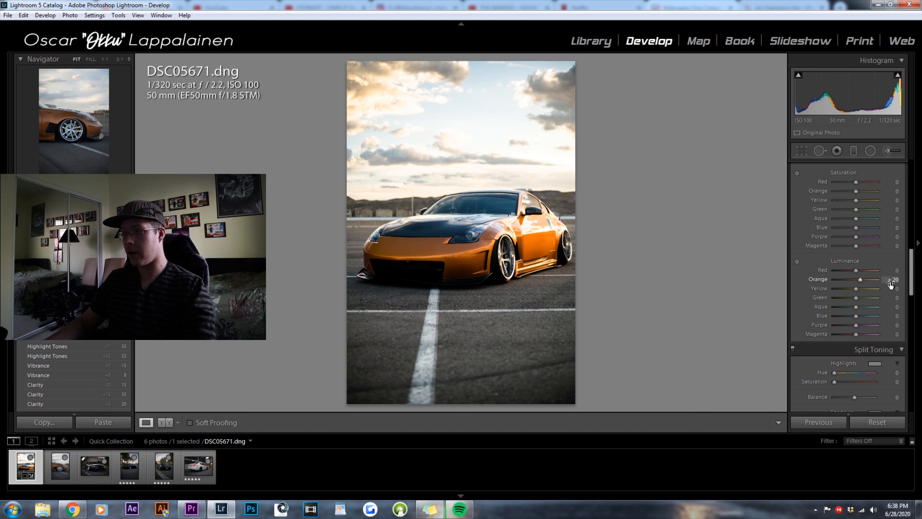
- Set the Orange saturation in the HSL adjustments to +8
click(895, 194)
text(10)
key(Return)
- Compare the photo before and after, and examine the car full screen and zoomed to fill the view
key(backslash)
key(backslash)
key(f)
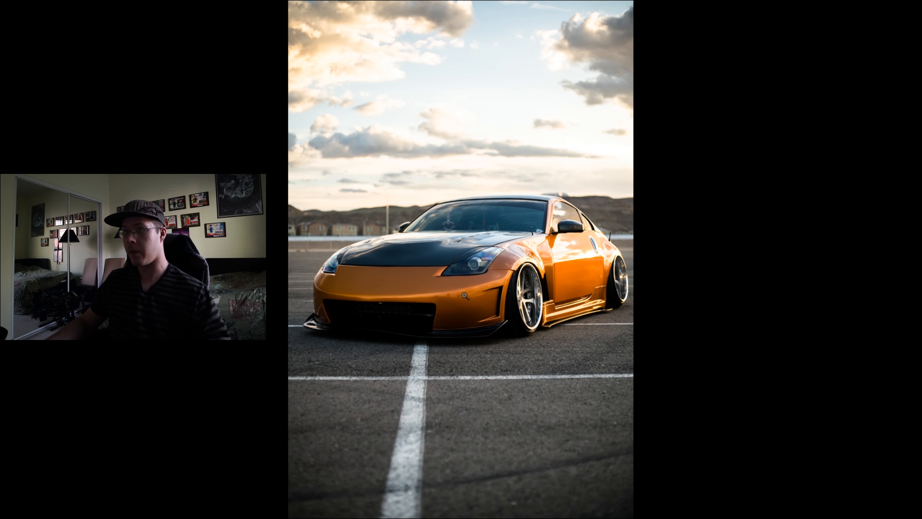
key(f)
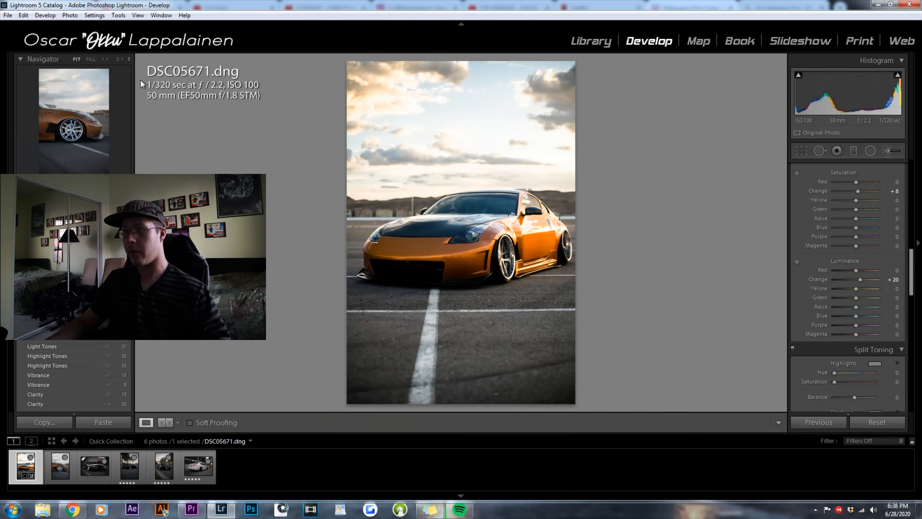
click(91, 60)
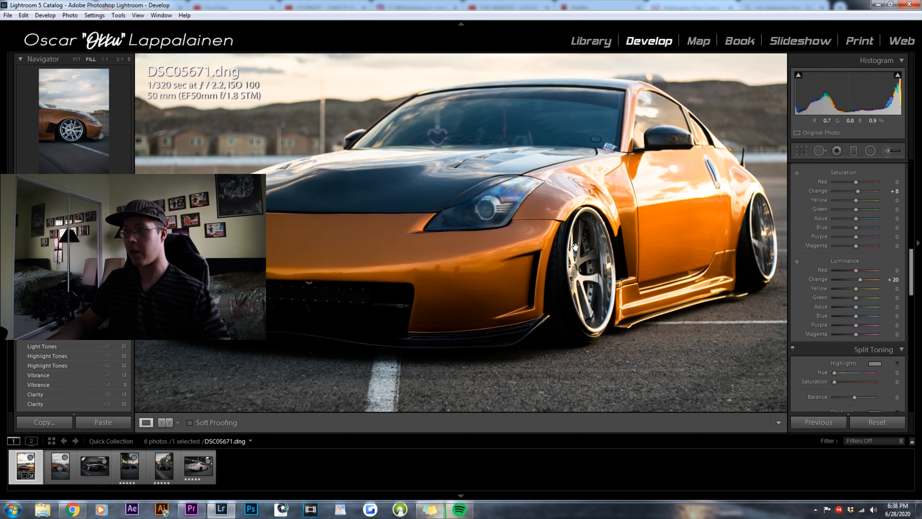
mouse_move(565, 196)
mouse_down()
mouse_move(568, 262)
mouse_move(573, 193)
mouse_up()
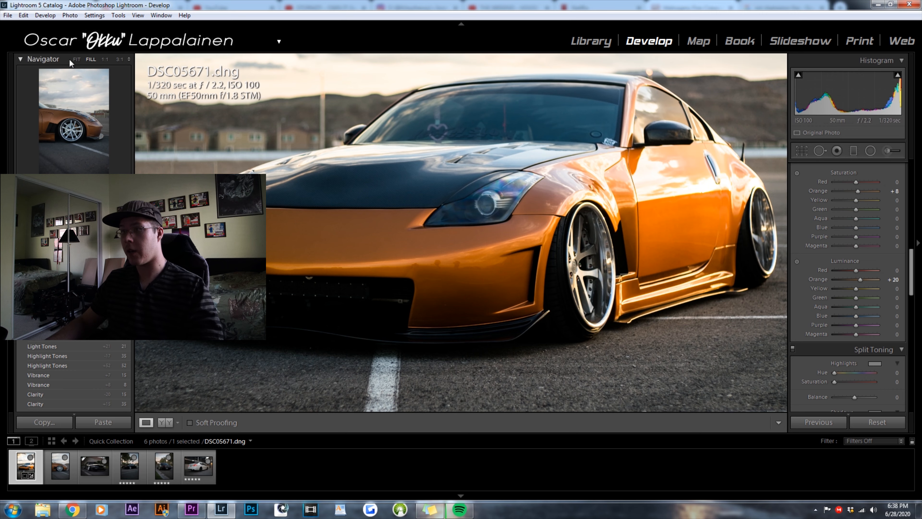
click(76, 59)
- Set the Sharpening Amount to 65 and raise its Masking to 86 while previewing the edge mask
scroll(875, 300, down, 8)
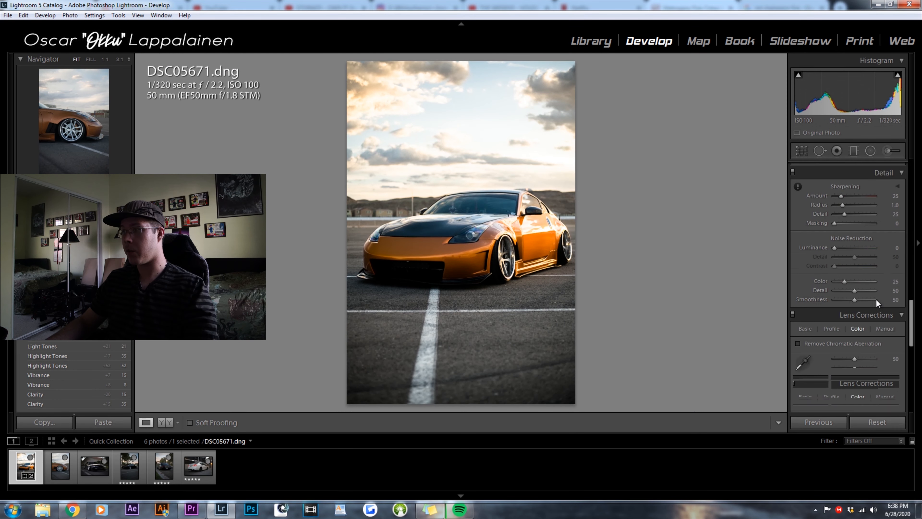
drag(895, 197, 894, 198)
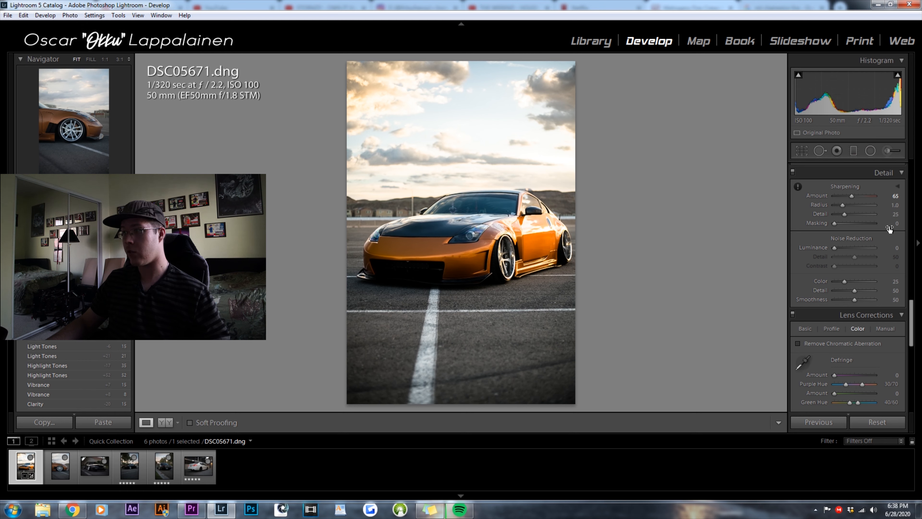
drag(889, 226, 914, 226)
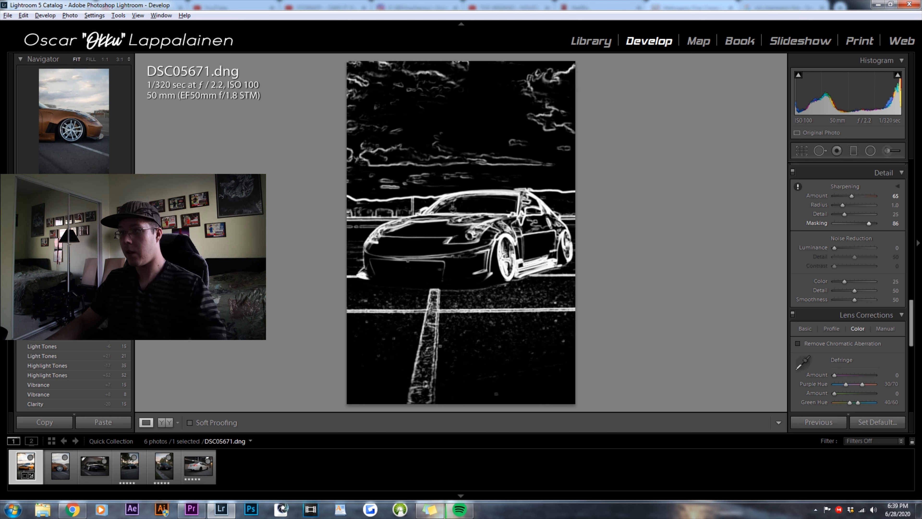
drag(915, 227, 889, 225)
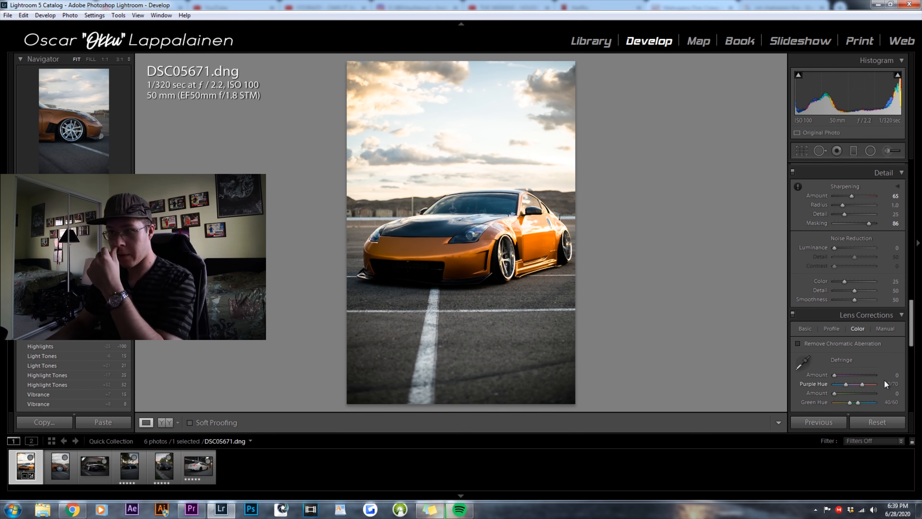
- Set the purple Defringe Amount to 20 and enable removal of chromatic aberration in the lens corrections
scroll(887, 364, down, 4)
drag(888, 238, 884, 243)
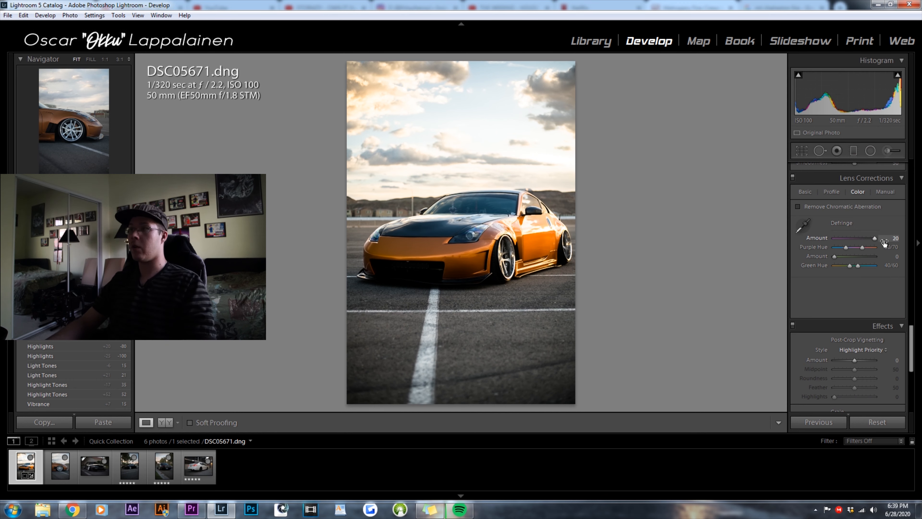
click(840, 208)
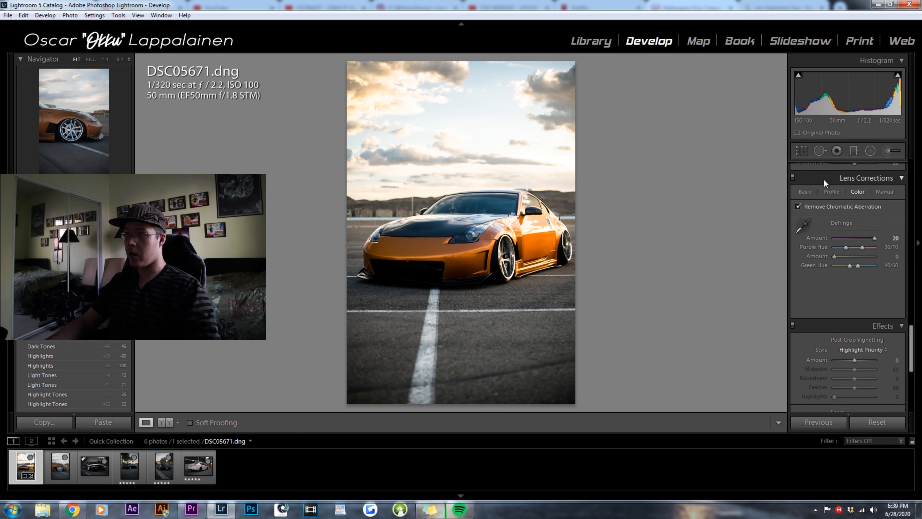
- Enable lens profile corrections with the Canon EF 50mm f/1.8 II lens and set the profile's Vignetting amount to 20
click(832, 192)
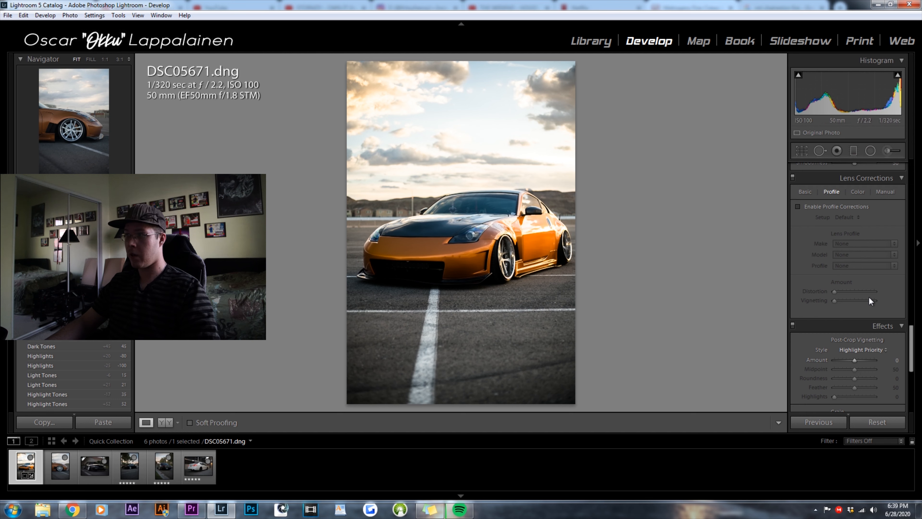
click(798, 206)
click(864, 244)
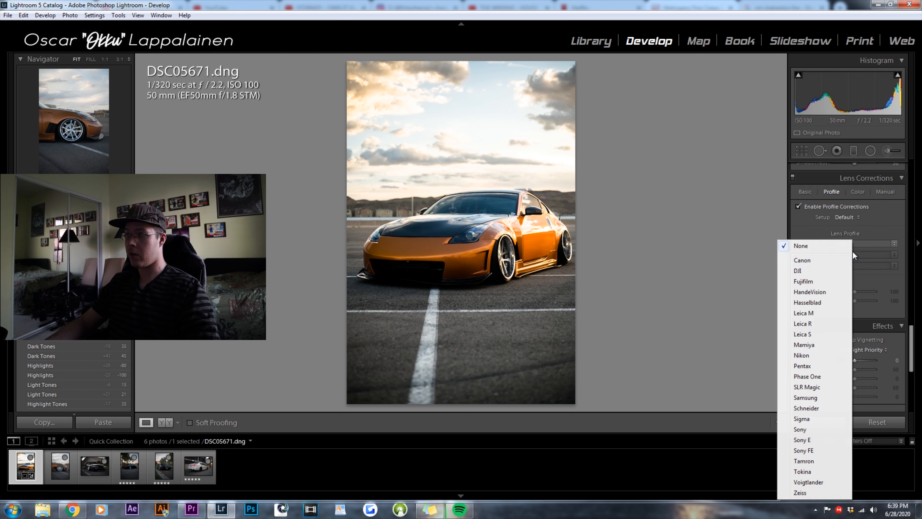
click(820, 260)
click(872, 256)
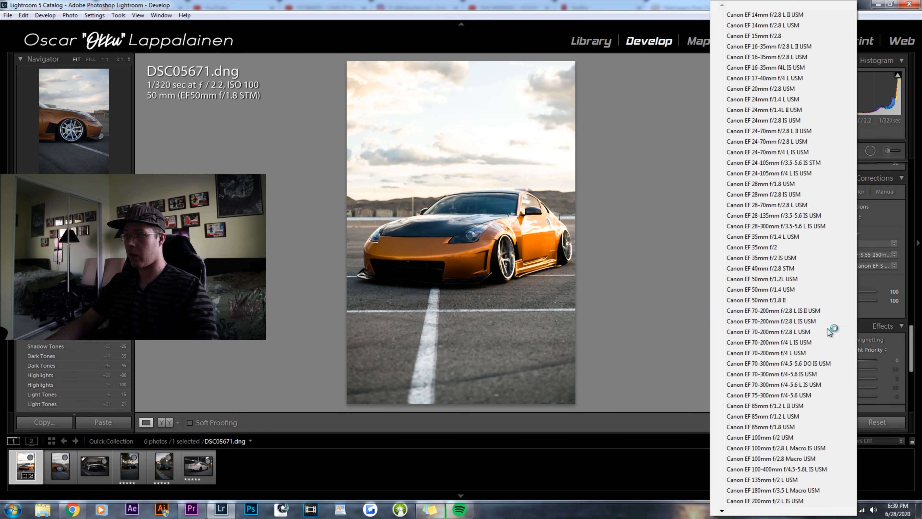
click(793, 301)
click(895, 301)
text(20)
key(Return)
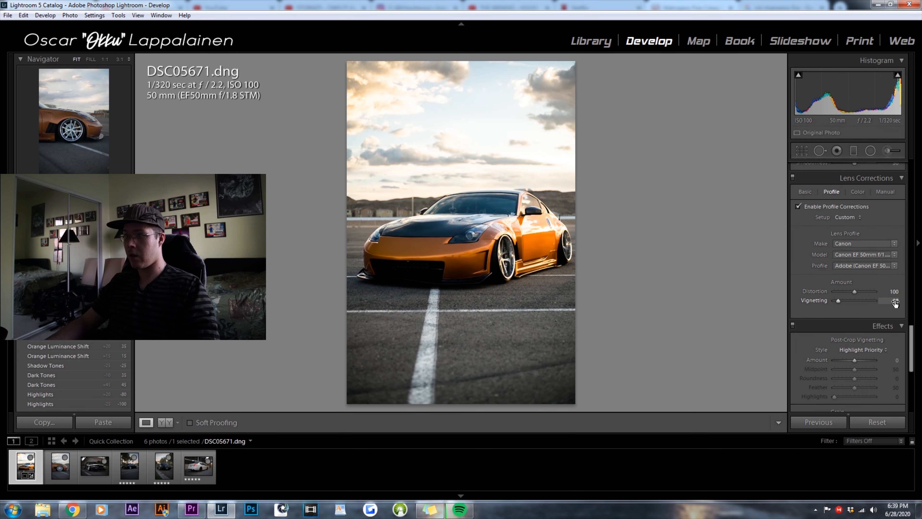
- Set the Post-Crop Vignetting Amount to -3 and the lens profile's Vignetting amount to 35
click(892, 361)
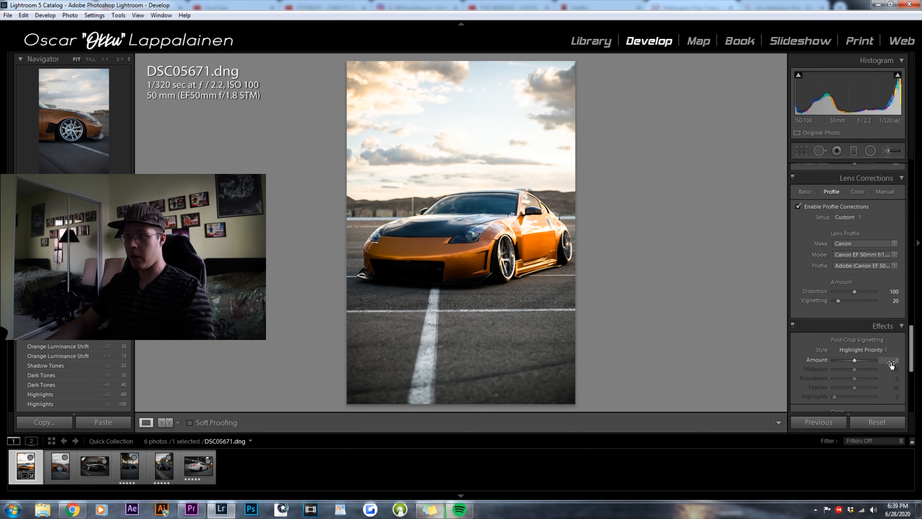
text(-3)
key(Return)
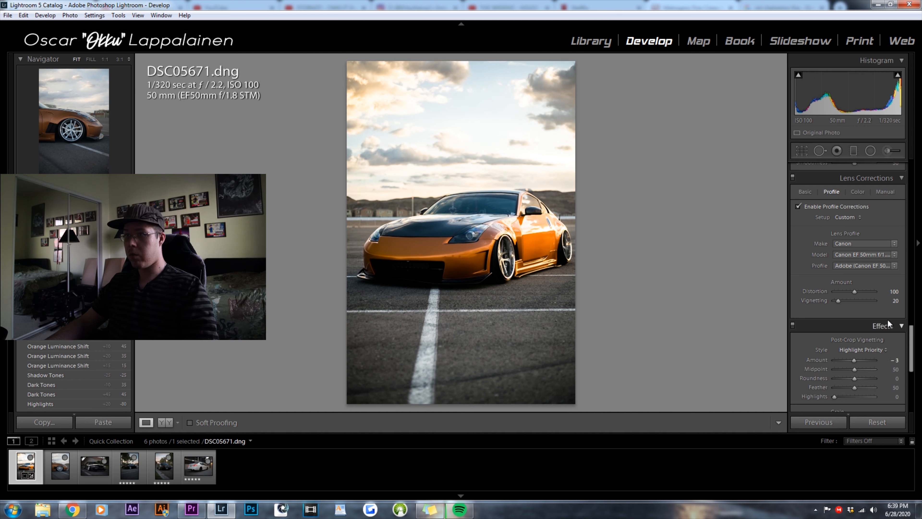
drag(886, 301, 887, 303)
scroll(887, 304, down, 6)
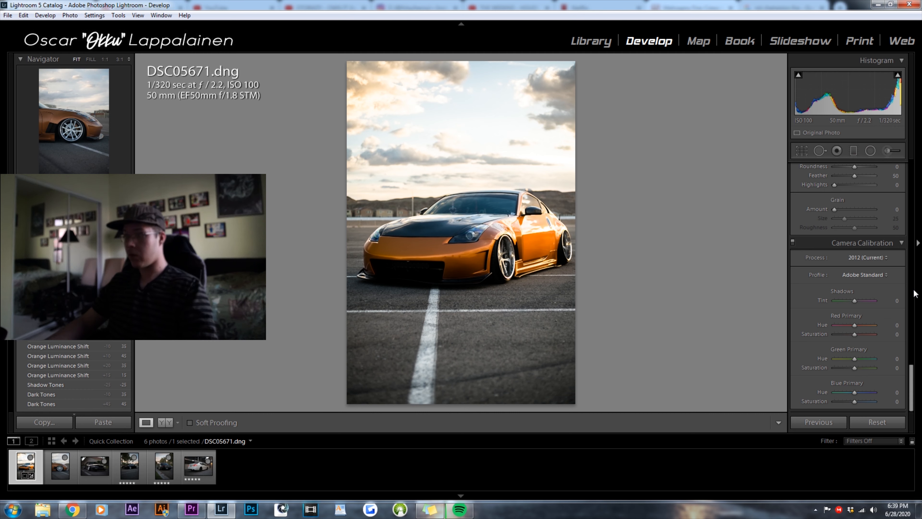
- Start an Adjustment Brush mask over the car's headlight with Contrast 15, Clarity 8 and Sharpness 35
key(k)
scroll(459, 244, down, 3)
drag(465, 238, 450, 235)
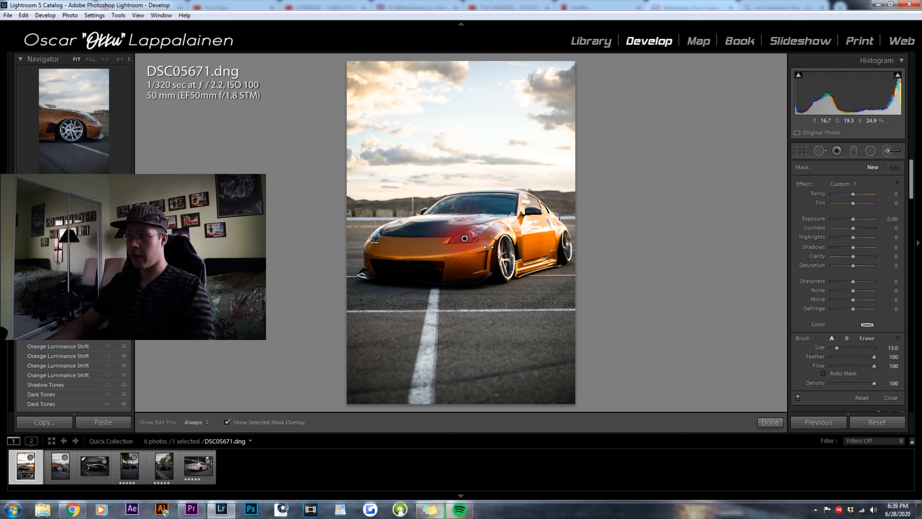
click(893, 258)
text(8)
click(893, 229)
text(15)
key(Return)
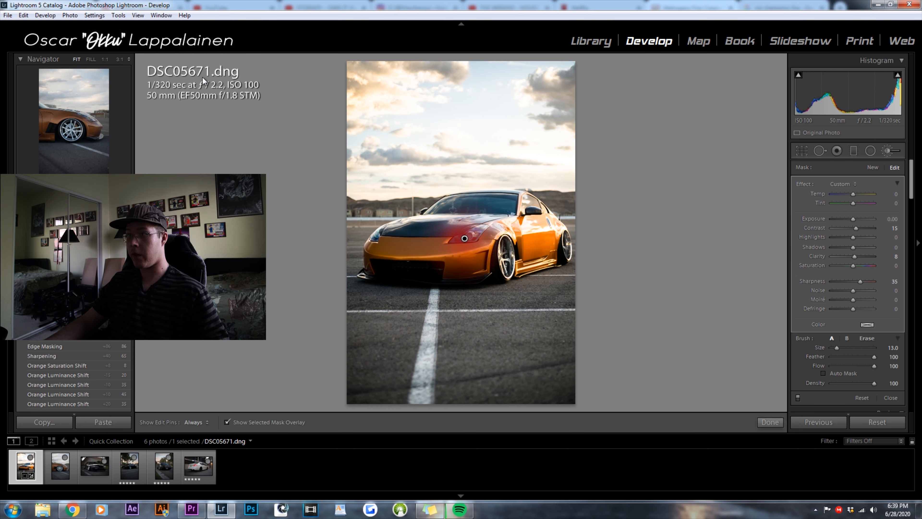
- Paint the Adjustment Brush mask over the whole car at brush size 17 and compare the photo before and after
click(91, 59)
scroll(581, 206, up, 2)
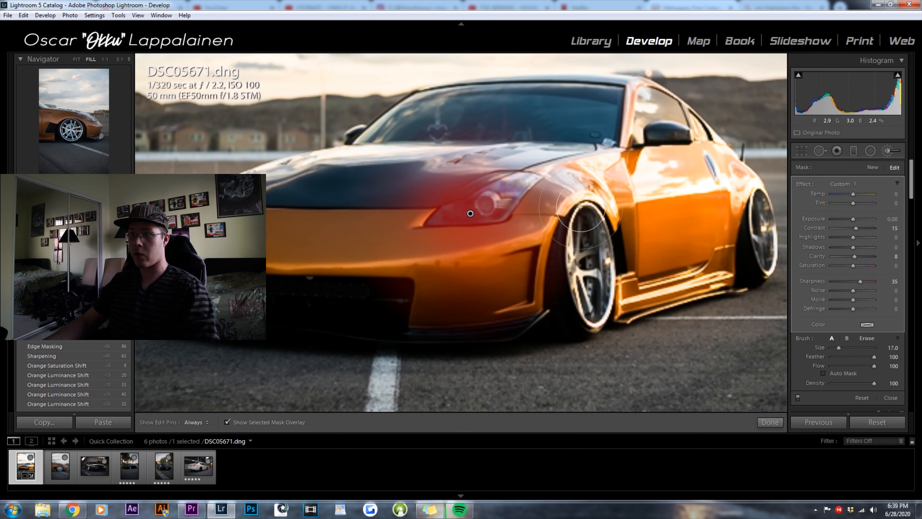
mouse_move(538, 204)
mouse_down()
mouse_move(397, 221)
mouse_move(519, 270)
mouse_move(385, 298)
mouse_move(617, 276)
mouse_move(708, 232)
mouse_move(578, 151)
mouse_move(600, 109)
mouse_move(469, 103)
mouse_move(327, 156)
mouse_move(262, 252)
mouse_up()
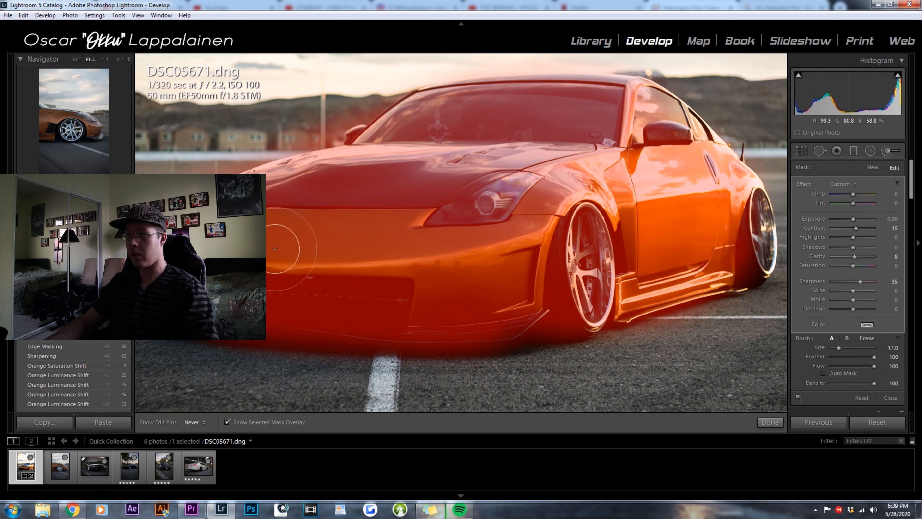
mouse_move(244, 300)
mouse_down()
mouse_move(414, 307)
mouse_move(716, 233)
mouse_move(749, 265)
mouse_up()
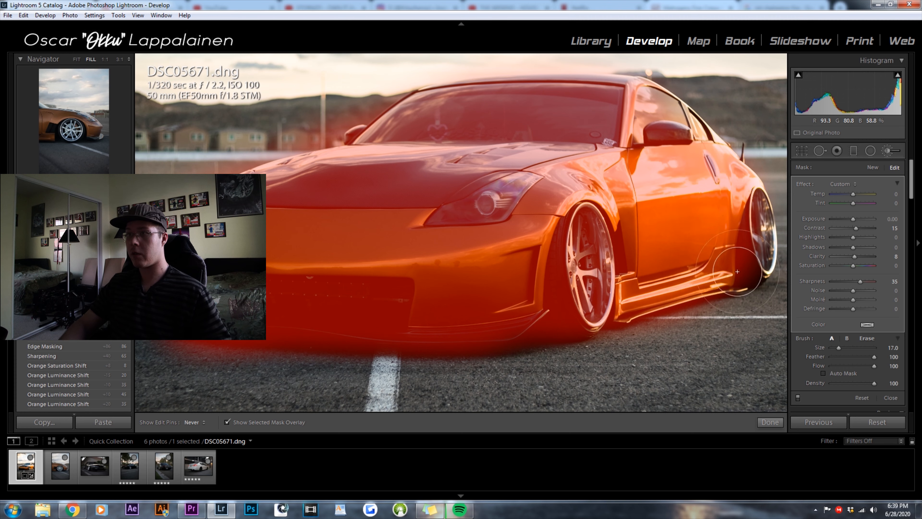
key(h)
key(z)
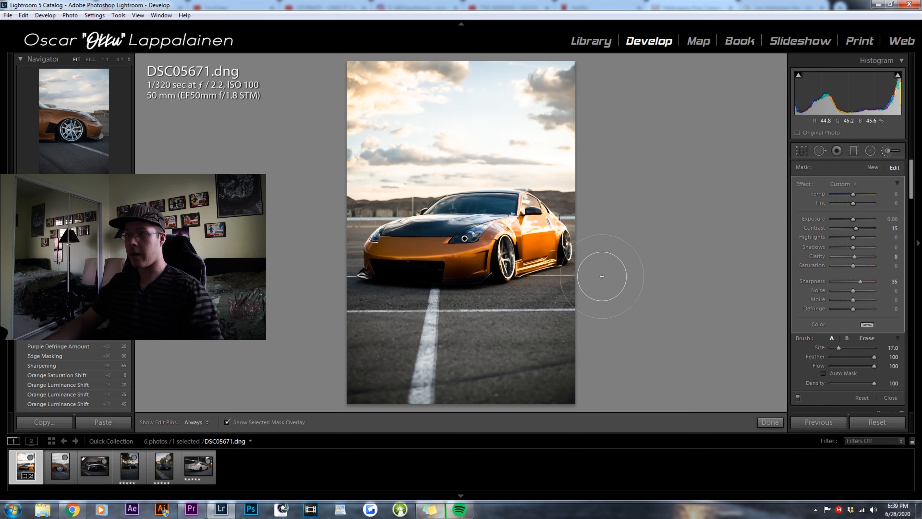
key(k)
key(backslash)
key(backslash)
key(backslash)
key(backslash)
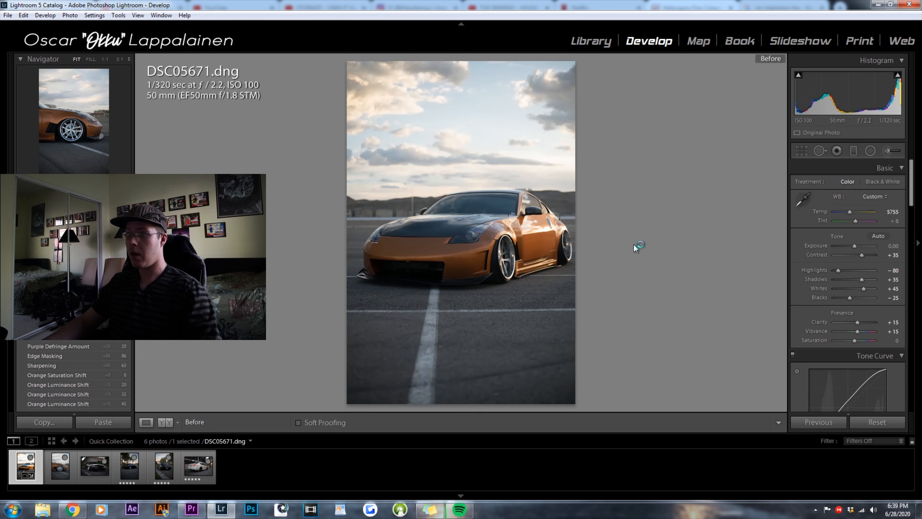
- Add a Graduated Filter over the asphalt in the foreground with Contrast 35, Highlights -100, Shadows -40, Clarity -49 and Sharpness -40
click(854, 150)
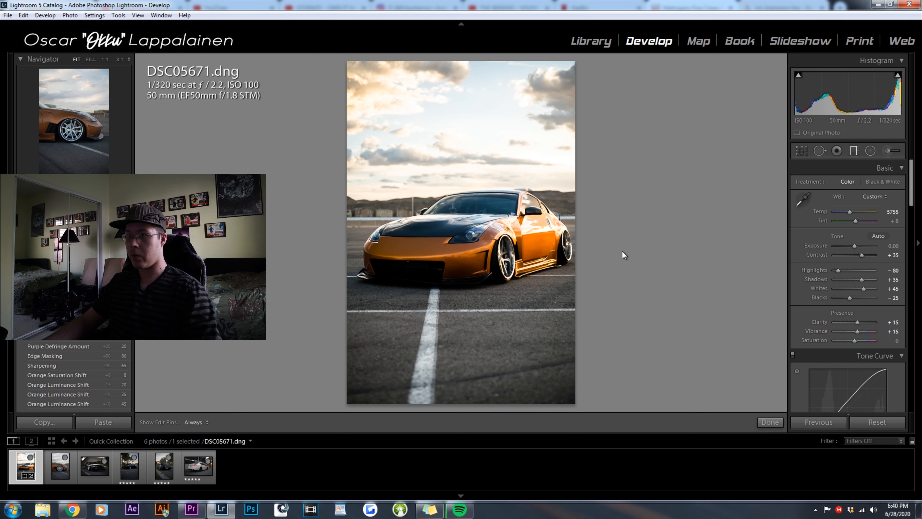
drag(458, 404, 458, 285)
drag(888, 228, 845, 247)
drag(491, 280, 764, 270)
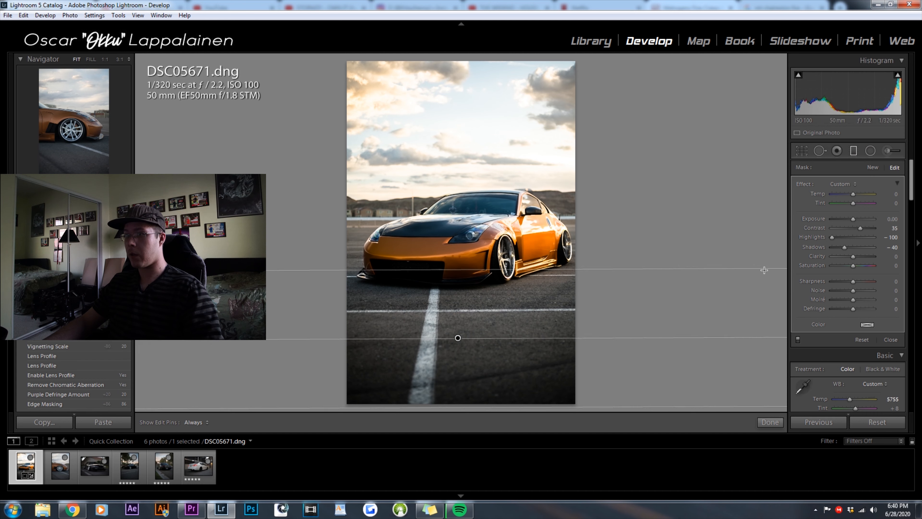
drag(853, 258, 843, 257)
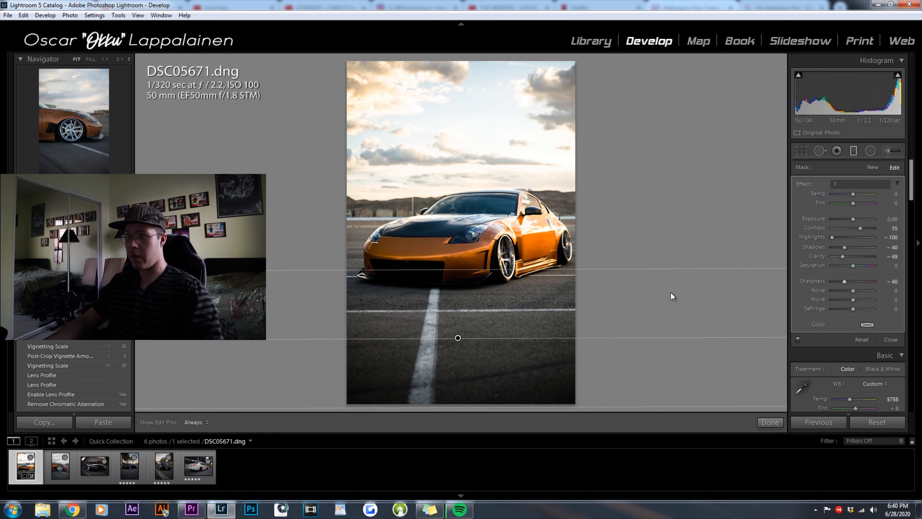
- Close the Graduated Filter and set the photo's overall Exposure to +0.10
key(m)
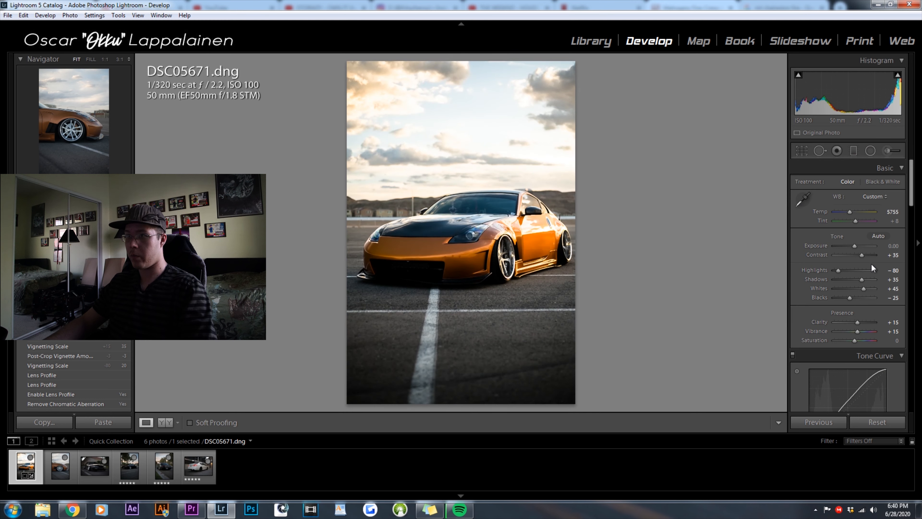
click(895, 246)
text(1)
key(Return)
click(892, 246)
text(.1)
key(Return)
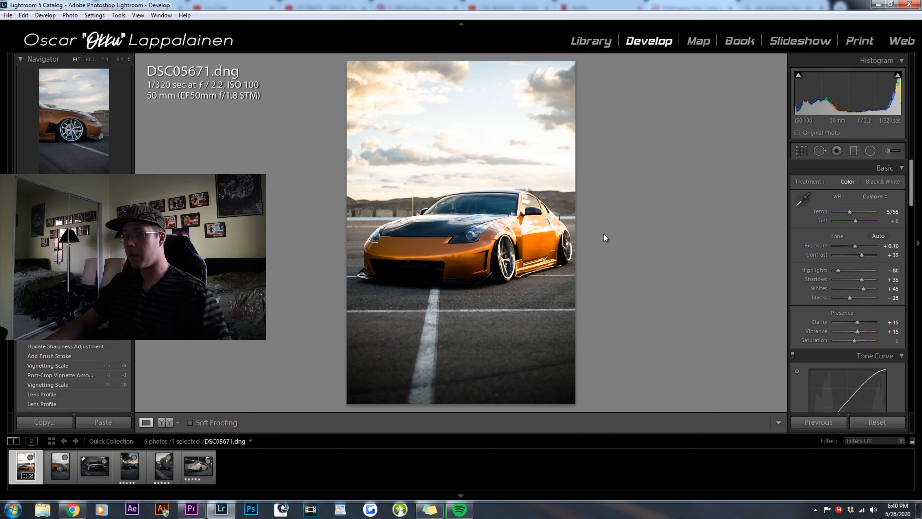
- Start a new Adjustment Brush mask on the car's front wheel with Contrast 35 and Saturation -100
click(572, 256)
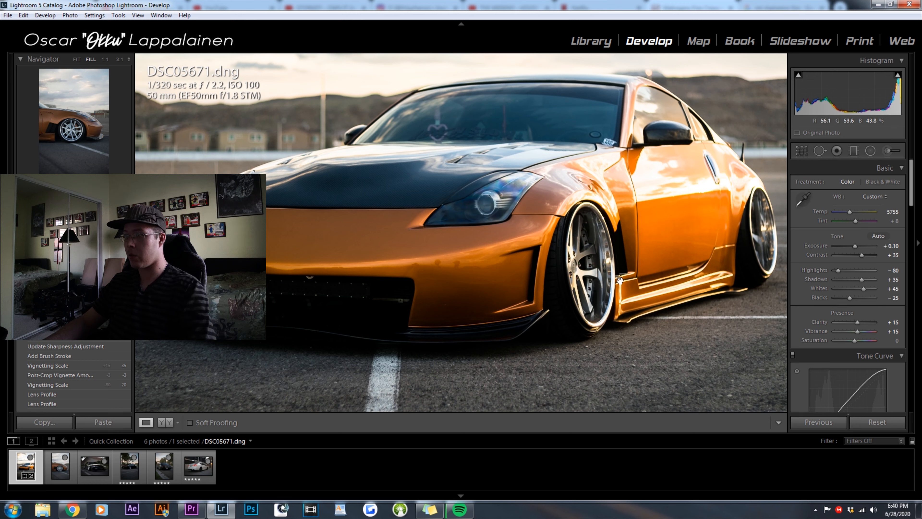
key(k)
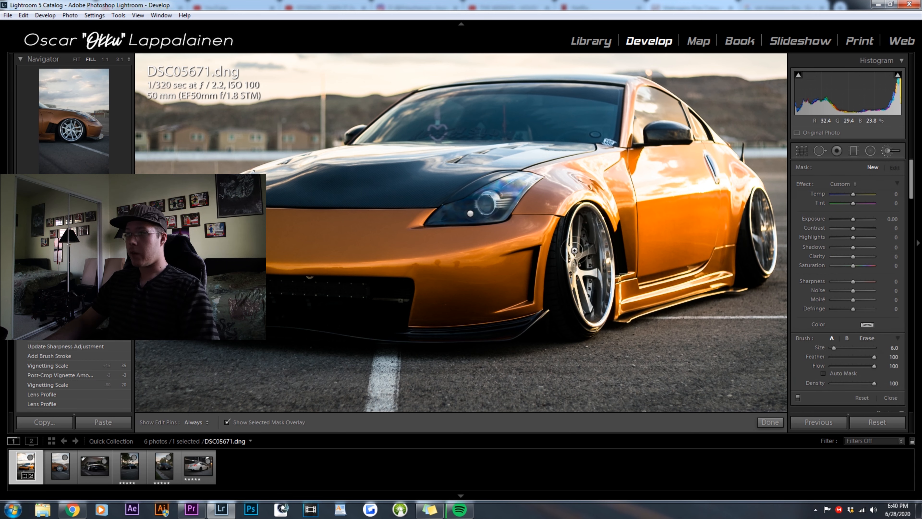
drag(851, 267, 831, 266)
drag(893, 229, 903, 229)
key(h)
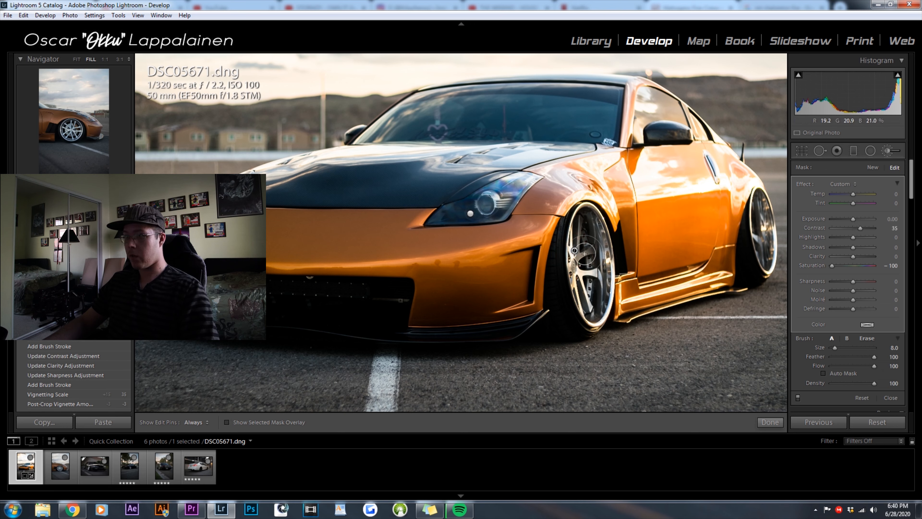
- Paint the desaturating mask over the car's wheel rims, reducing the brush size to 4 and toggling the edit pins' visibility
scroll(604, 258, up, 2)
mouse_move(603, 259)
mouse_down()
mouse_move(585, 332)
mouse_move(592, 319)
mouse_move(575, 284)
mouse_up()
scroll(591, 323, down, 2)
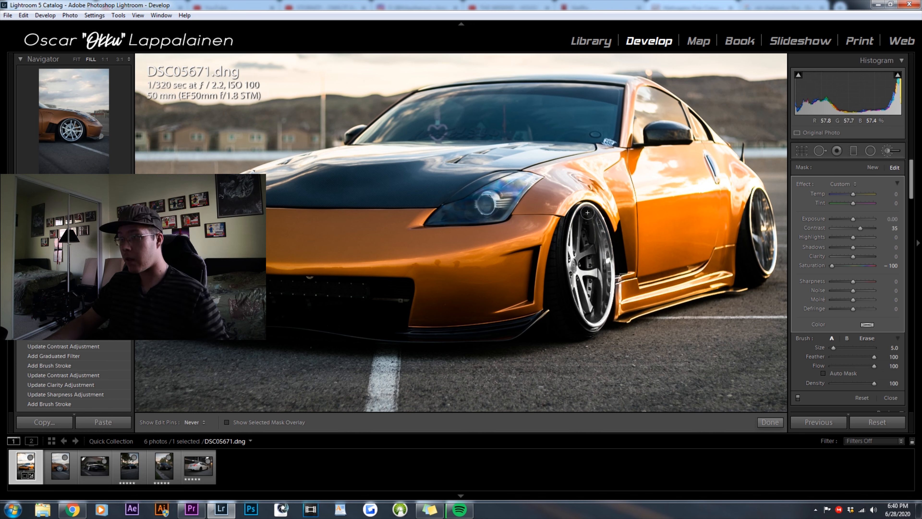
key(h)
key(alt)
key(h)
key(h)
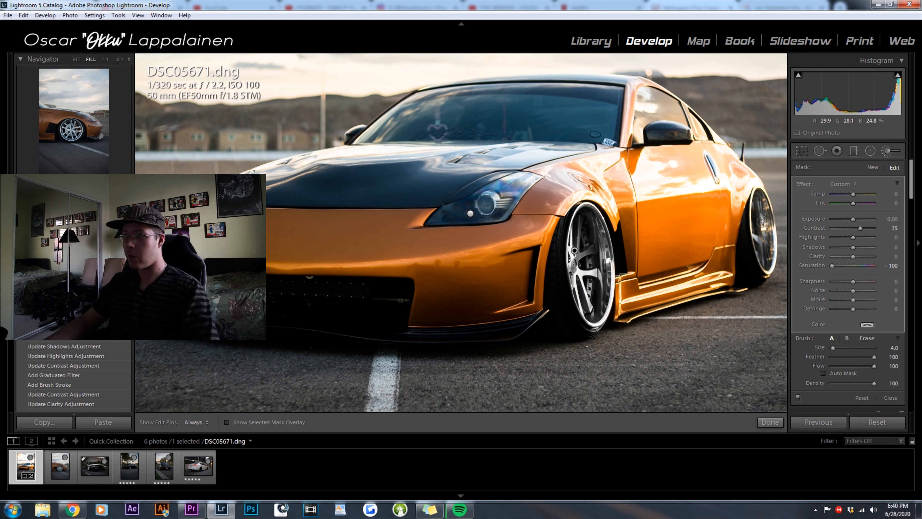
key(h)
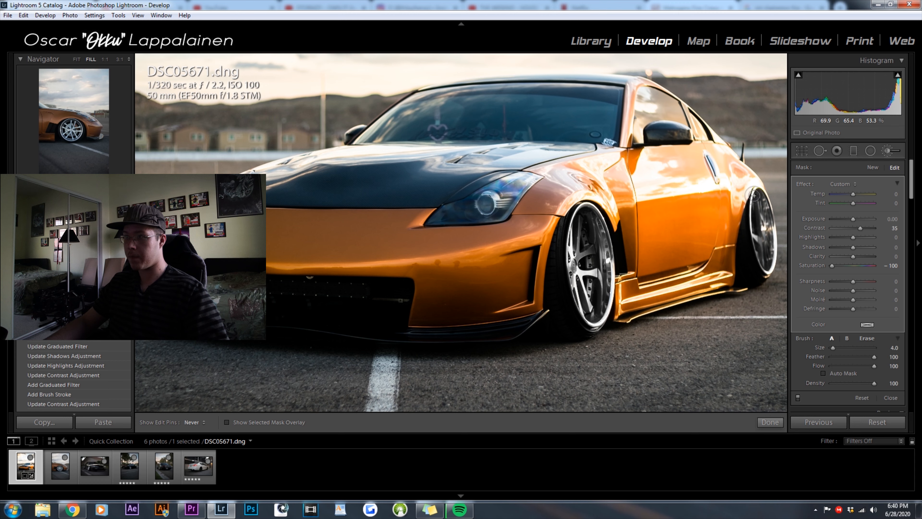
key(h)
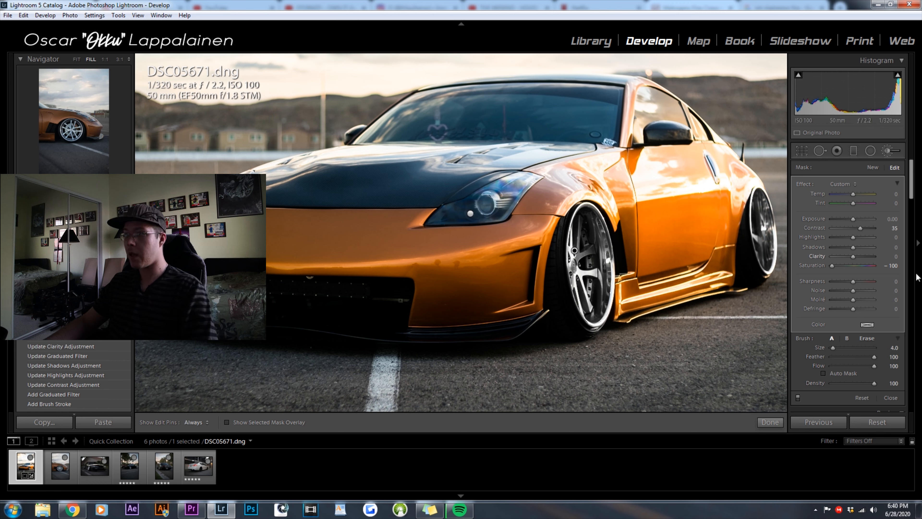
- Set the wheel mask's Shadows to 15, Highlights to 45, Contrast to 55 and Clarity to 15
key(Return)
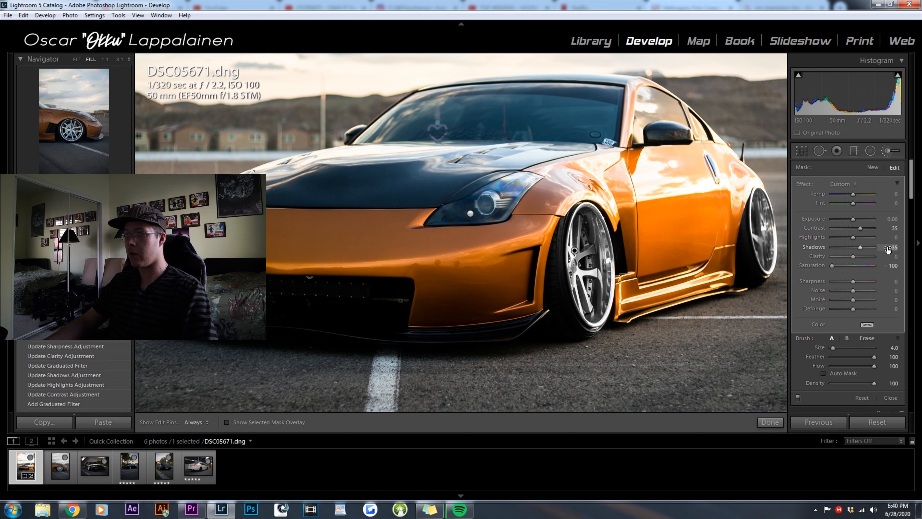
text(15)
click(888, 237)
text(35)
key(Return)
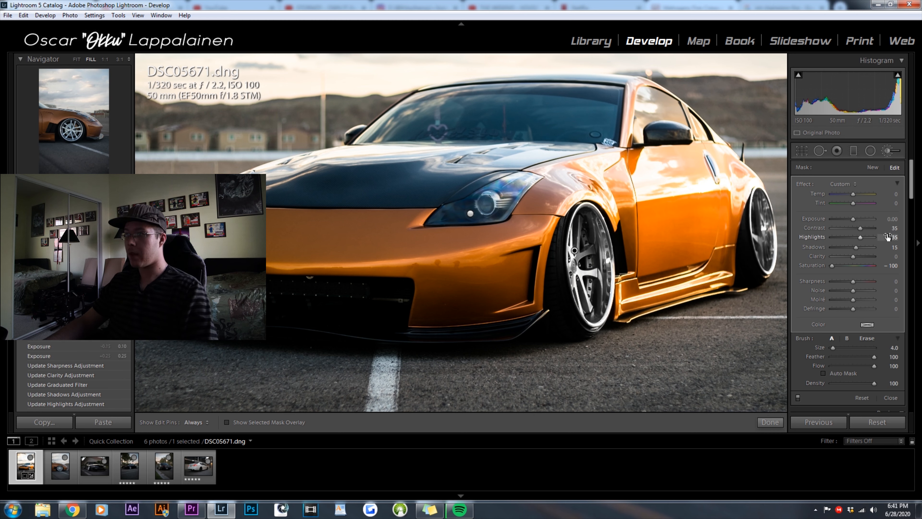
click(889, 229)
text(55)
key(Return)
click(890, 256)
text(1)
key(Return)
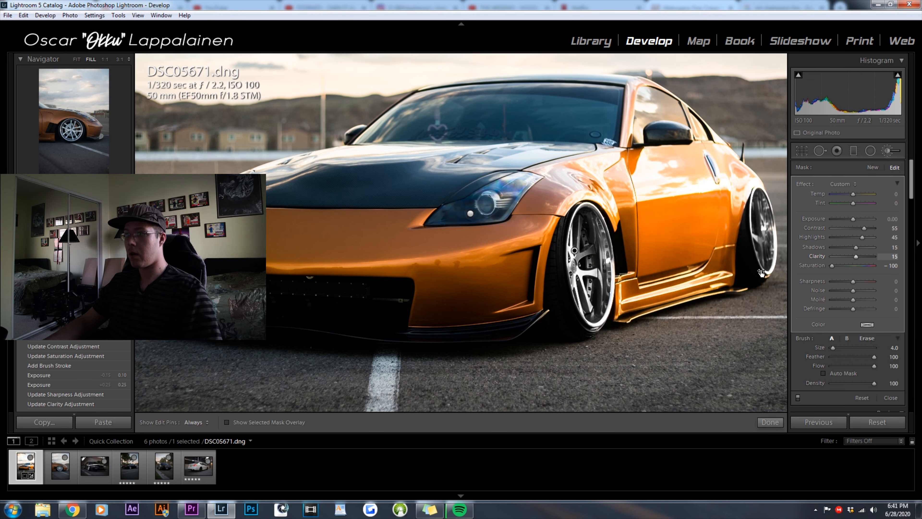
- Close the Adjustment Brush and compare the photo before and after, both as a whole and close up on the car
key(k)
click(738, 266)
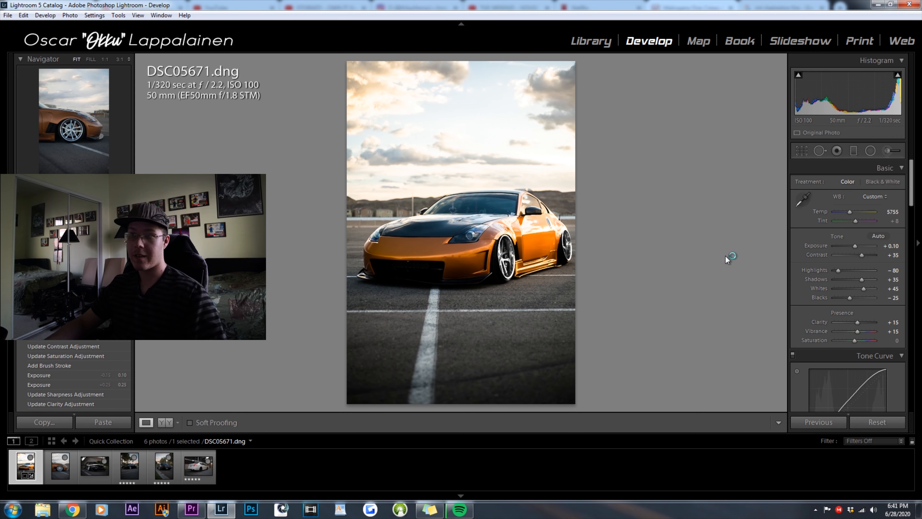
key(backslash)
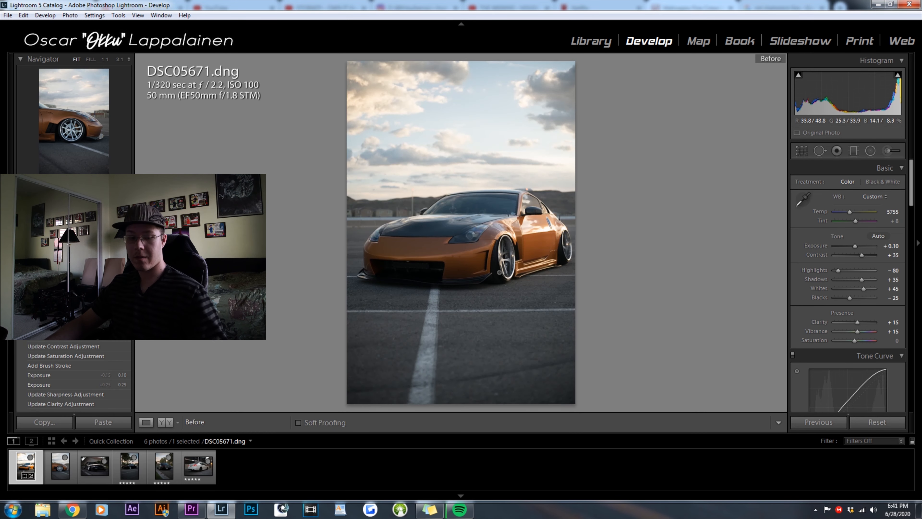
key(f)
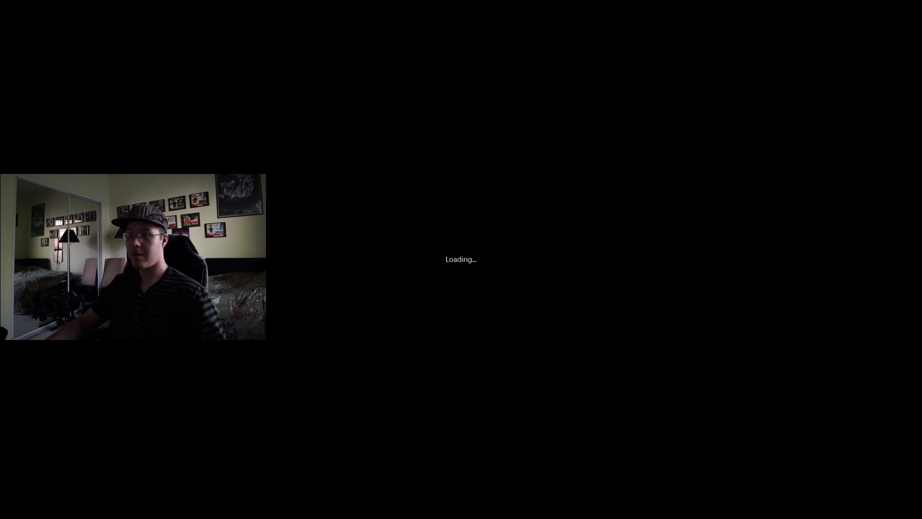
key(f)
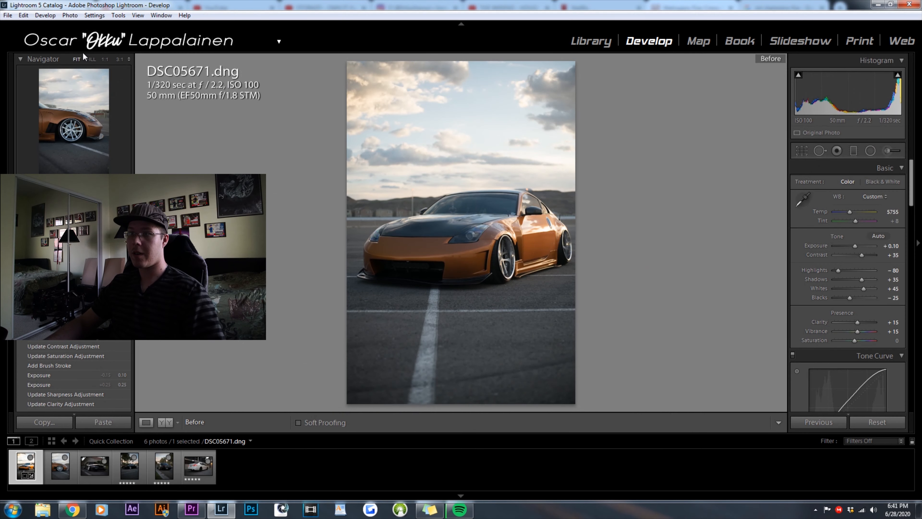
click(89, 59)
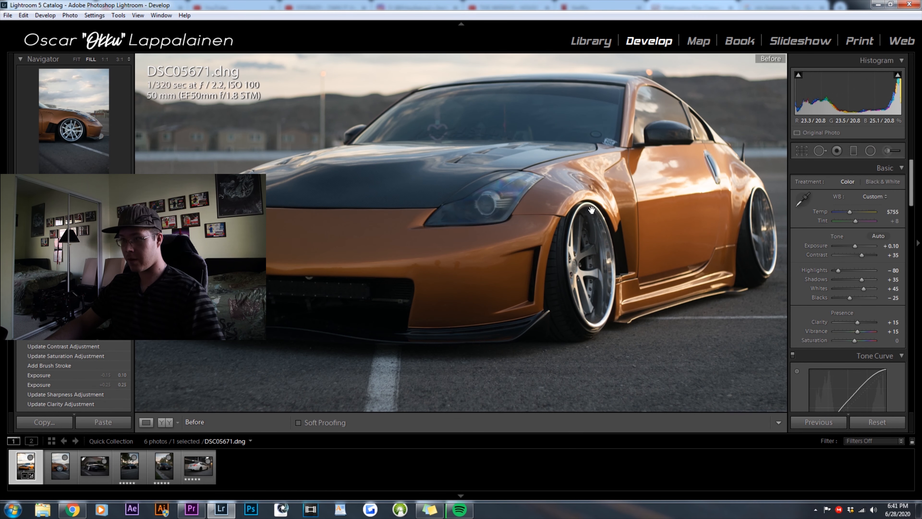
key(backslash)
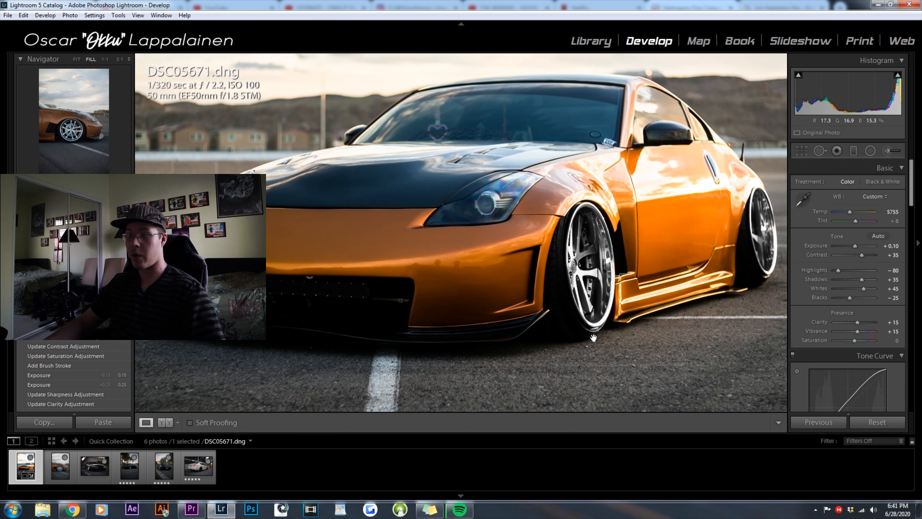
key(backslash)
key(backslash)
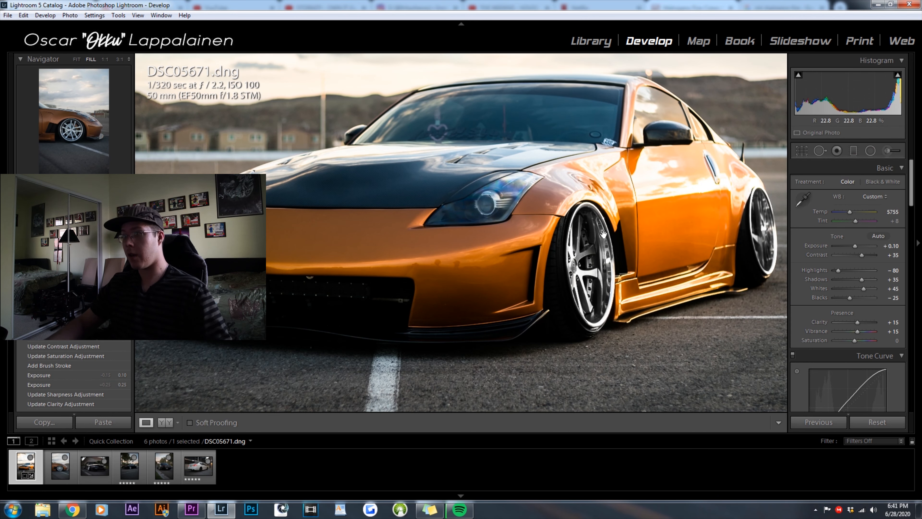
click(603, 235)
key(backslash)
key(backslash)
key(backslash)
key(backslash)
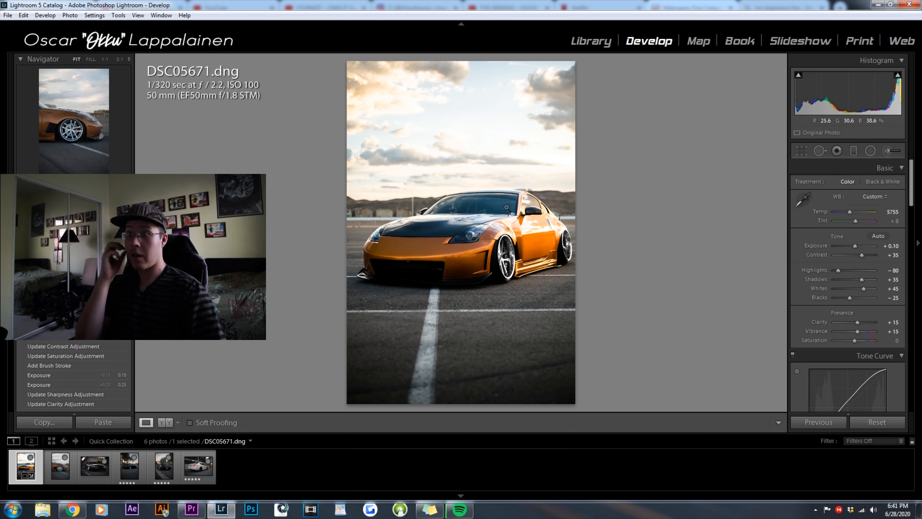
- Apply the previous photo's develop settings to DSC05676.dng, then check its crop and compare it before and after
key(Right)
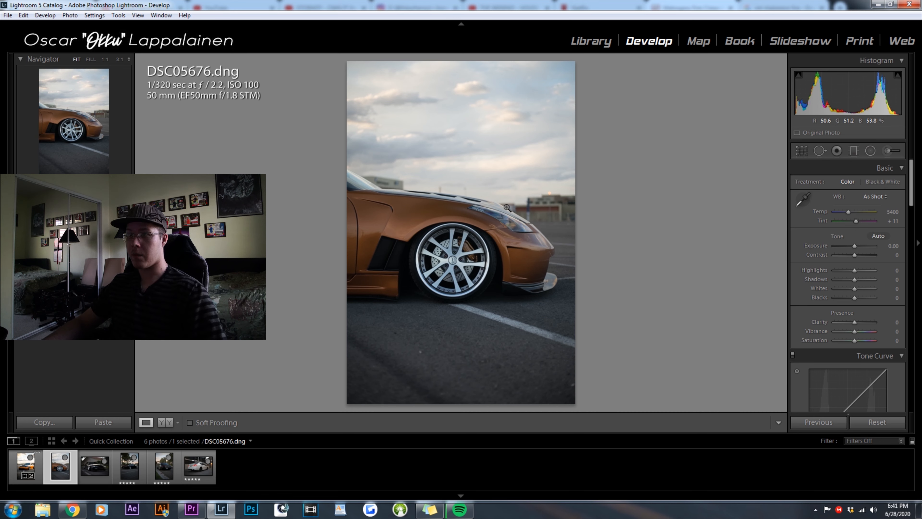
click(810, 425)
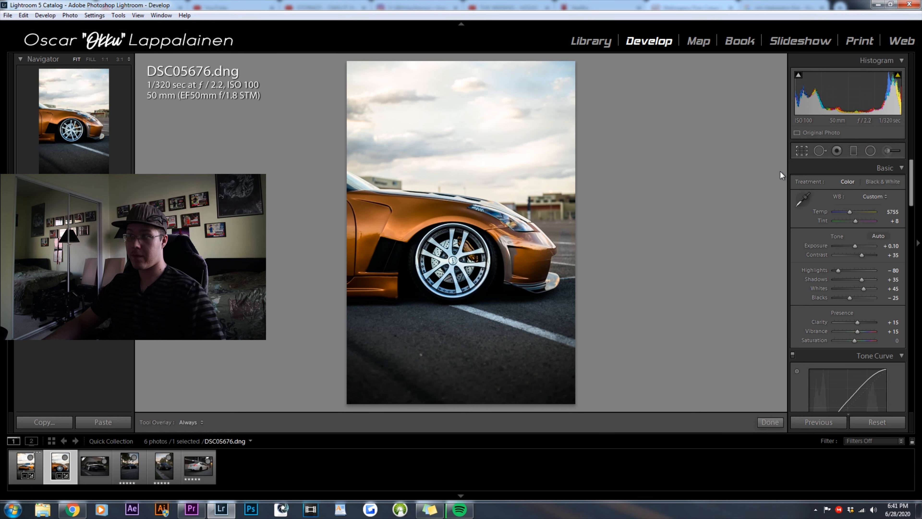
click(801, 151)
drag(695, 233, 695, 233)
click(897, 152)
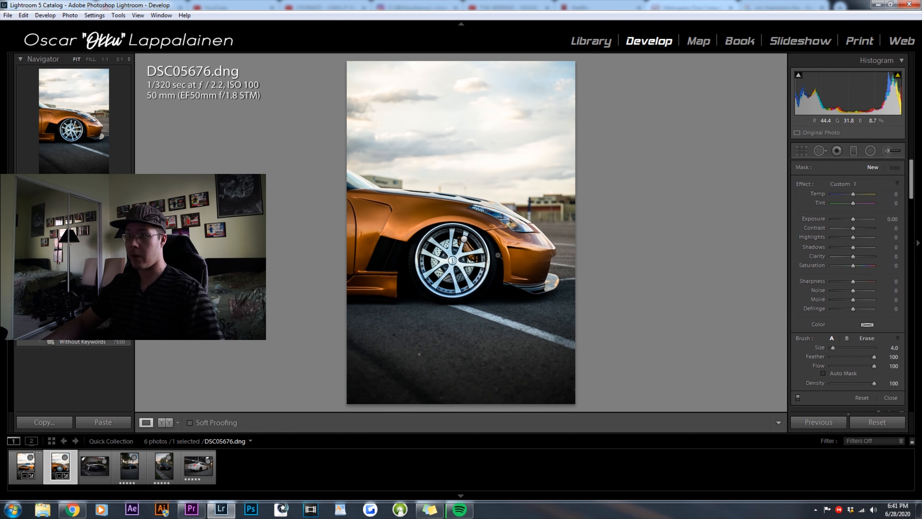
key(k)
key(backslash)
key(backslash)
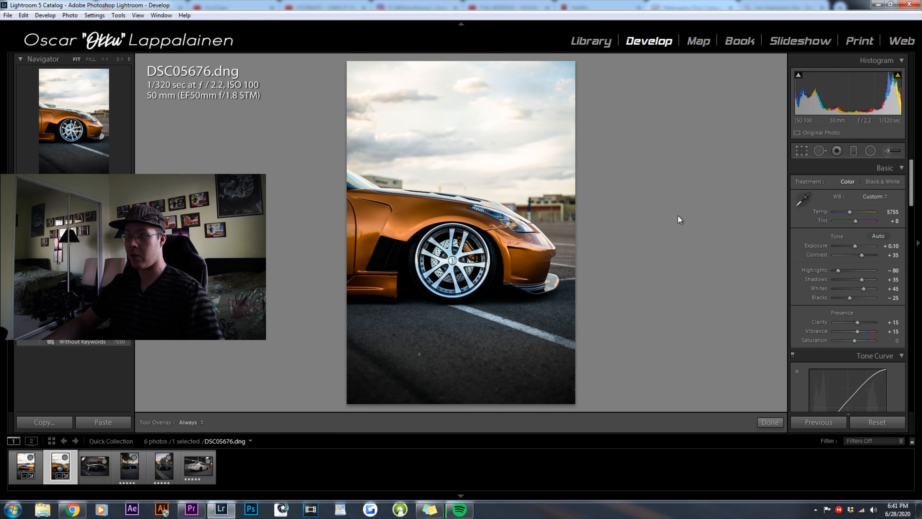
key(r)
key(r)
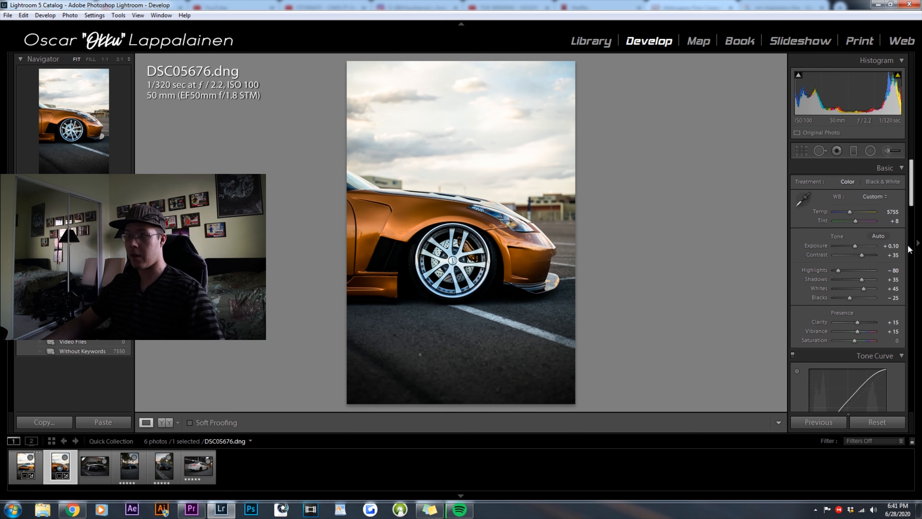
- Set the white balance Temp of DSC05676.dng to 6050
click(893, 212)
text(6050)
key(Return)
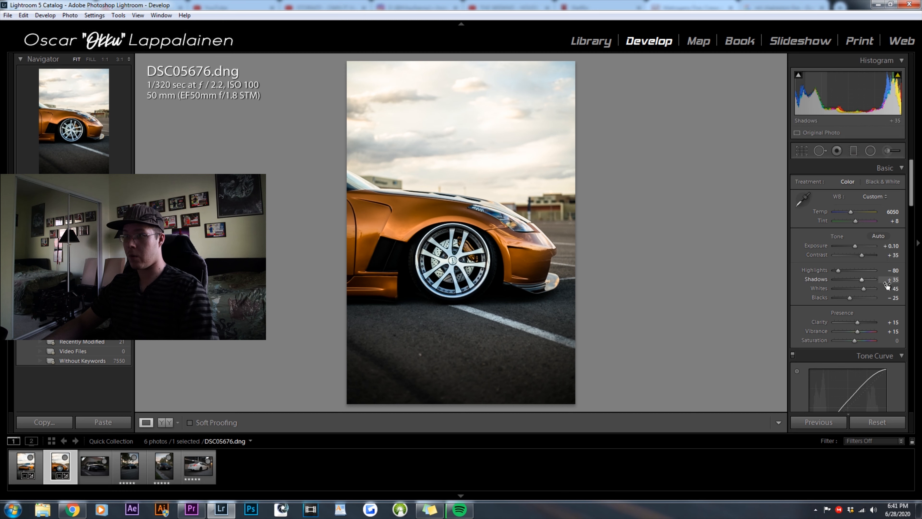
- Try the Highlights at 0, -100 and slightly above zero to judge the effect on the sky
click(891, 271)
text(0)
key(Return)
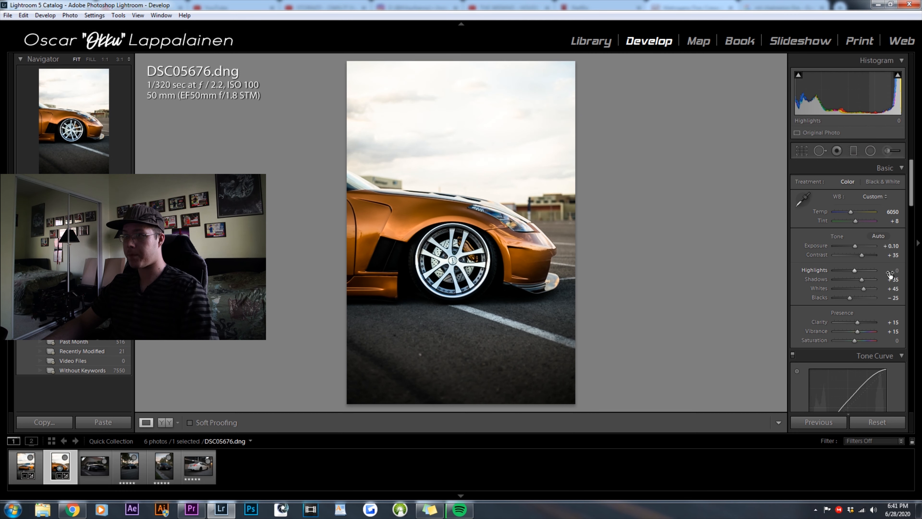
mouse_move(847, 271)
mouse_down()
mouse_move(874, 270)
mouse_move(834, 270)
mouse_up()
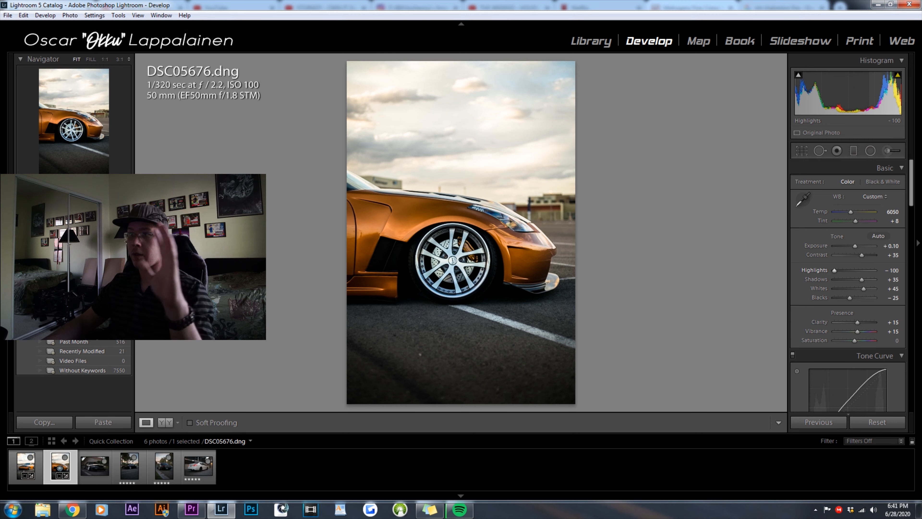
drag(835, 271, 859, 270)
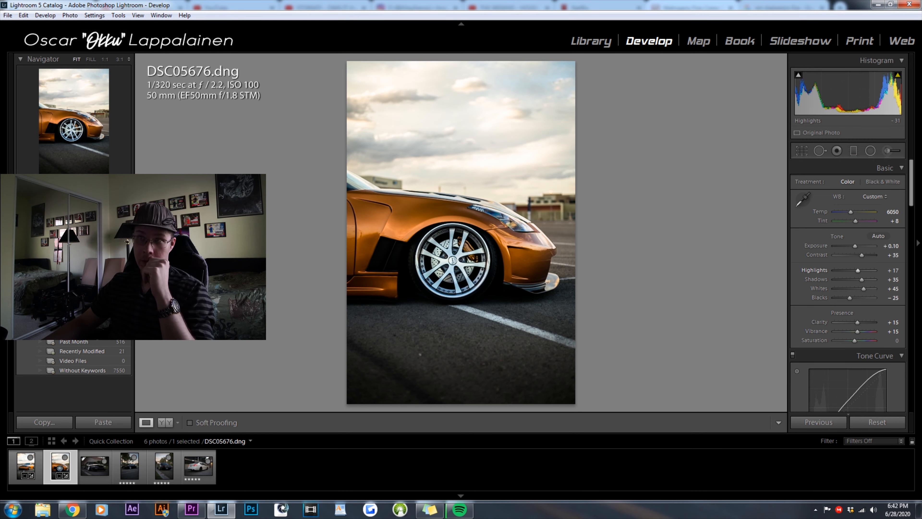
- Try Highlights at 35, compare the photo before and after, and set Highlights to 25
click(893, 271)
text(35)
key(Return)
key(backslash)
key(backslash)
text(25)
key(Return)
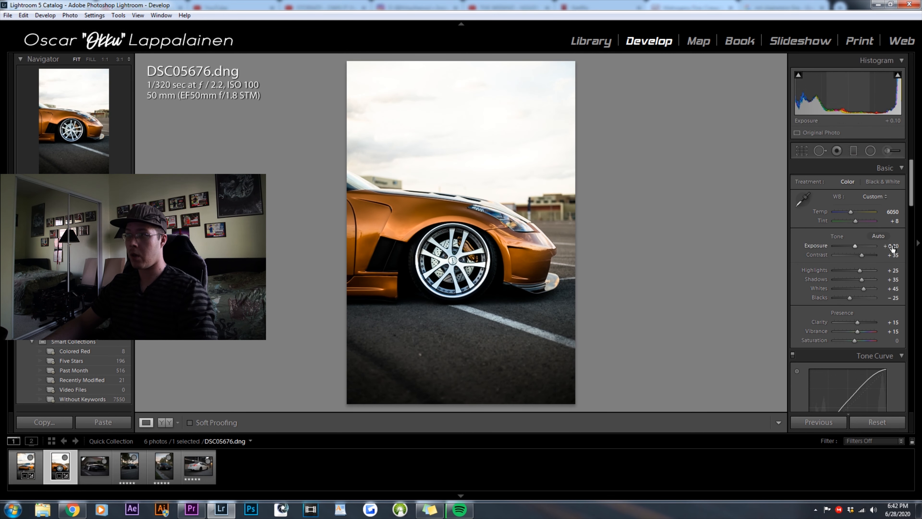
- Set Exposure to 0.00, Shadows to 55 and Blacks to -40, comparing the photo before and after
key(backslash)
key(backslash)
click(893, 279)
text(55)
key(Return)
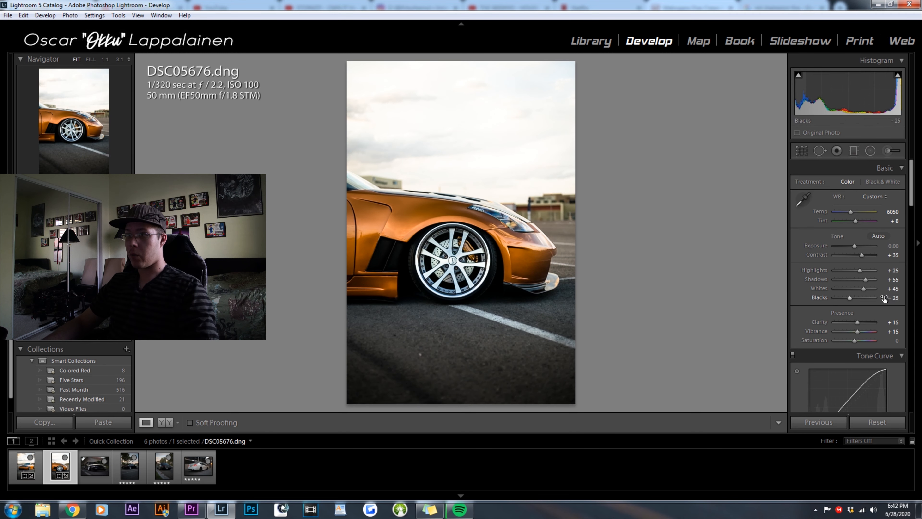
text(- 30)
key(Return)
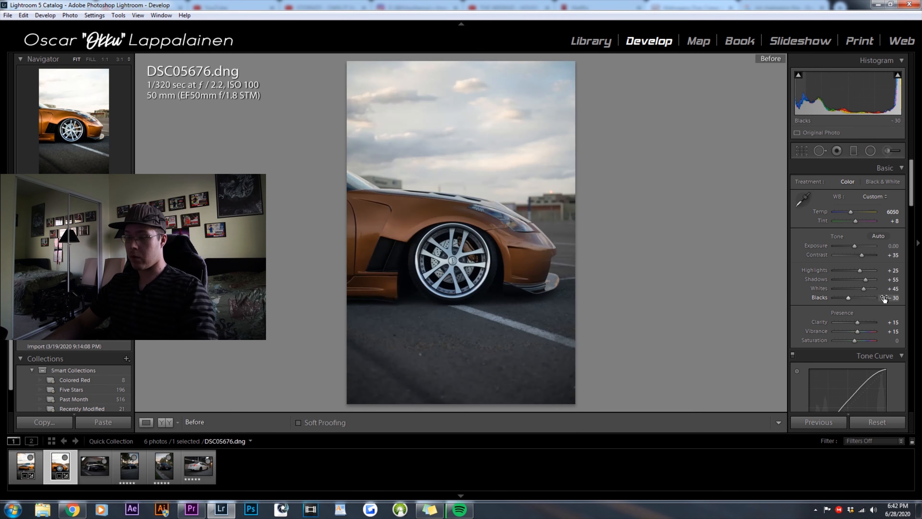
text(- 40)
key(Return)
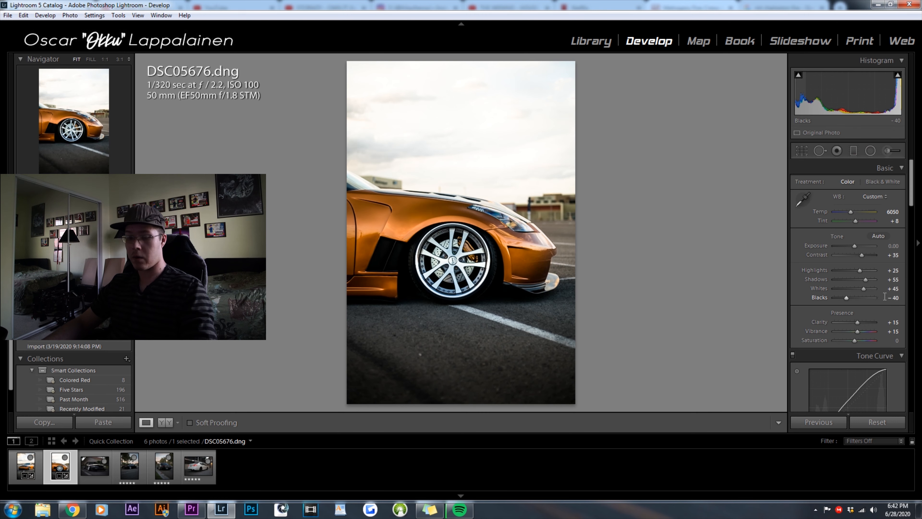
- Extend the car body's brush mask over the rear part of the fender and the windshield base
click(889, 150)
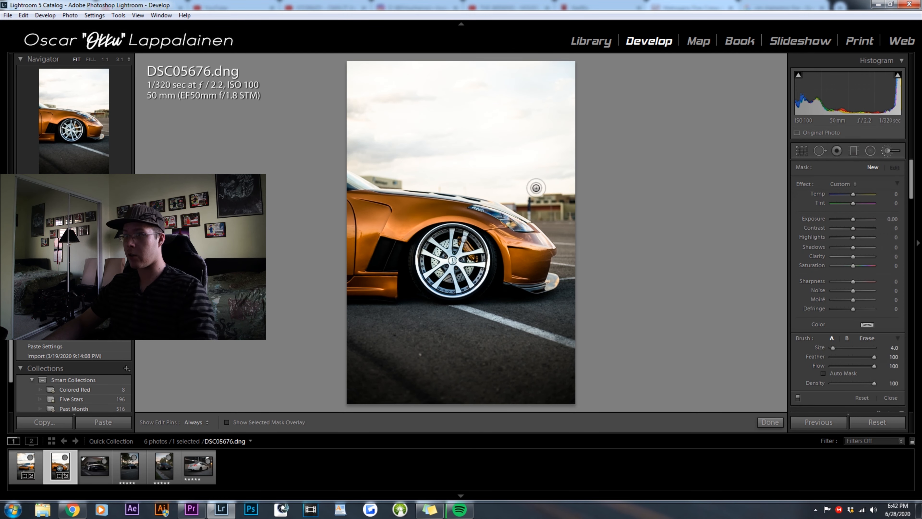
mouse_move(464, 238)
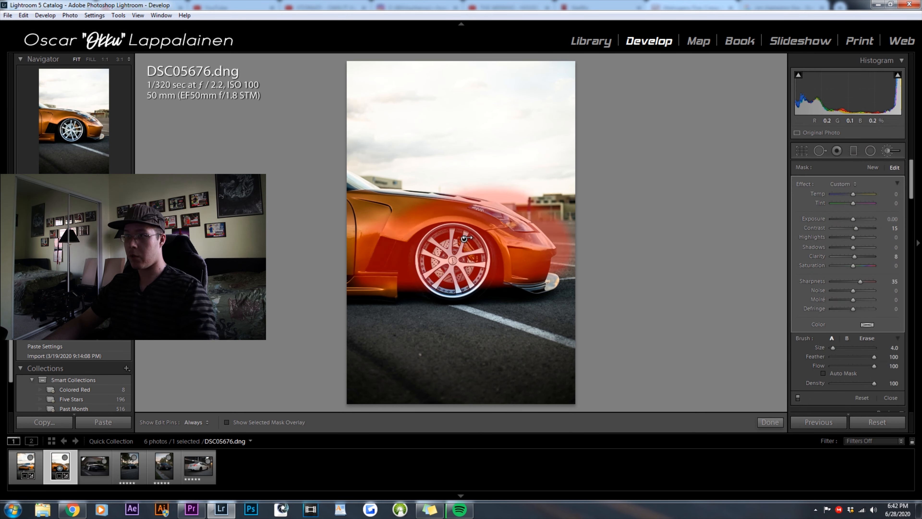
scroll(469, 218, up, 7)
mouse_move(356, 214)
mouse_down()
mouse_move(360, 281)
mouse_move(533, 272)
mouse_move(374, 188)
mouse_up()
key(o)
key(h)
- Erase the body mask's spill from the background behind the headlight and finish the brush adjustment
key(alt)
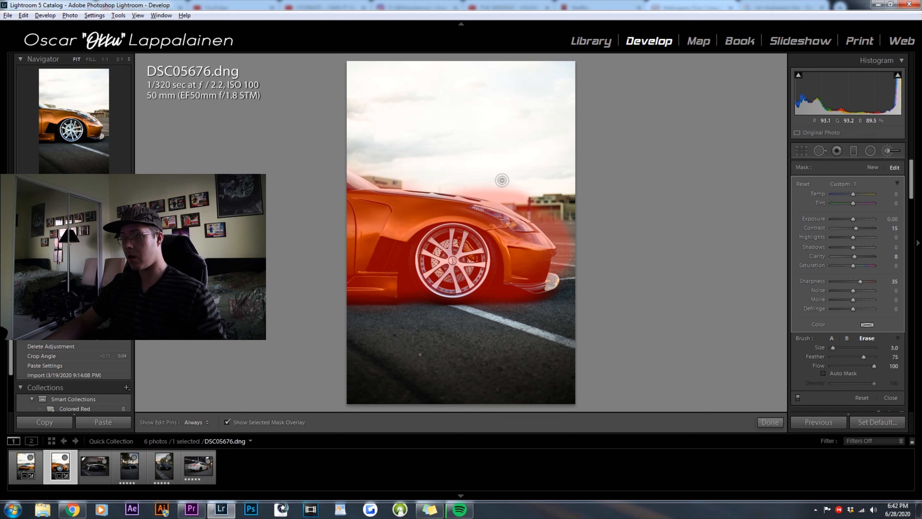
drag(515, 205, 539, 199)
key(h)
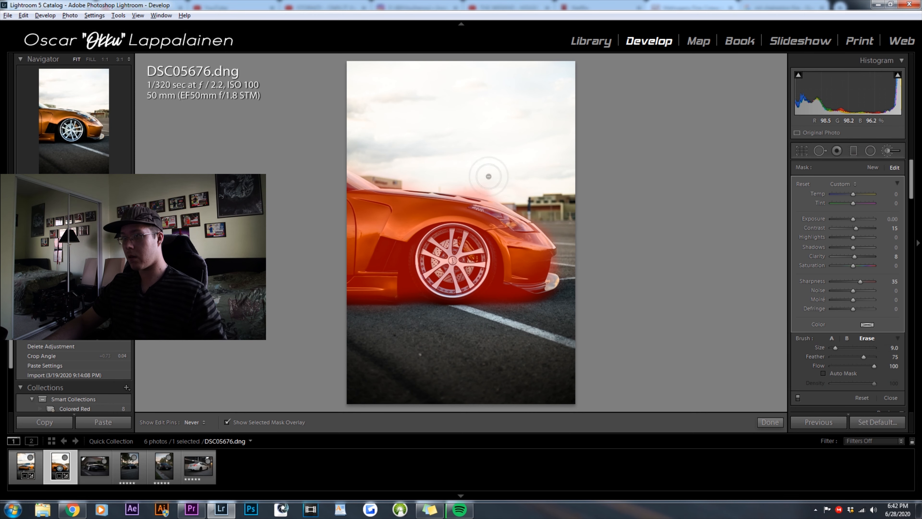
key(h)
key(k)
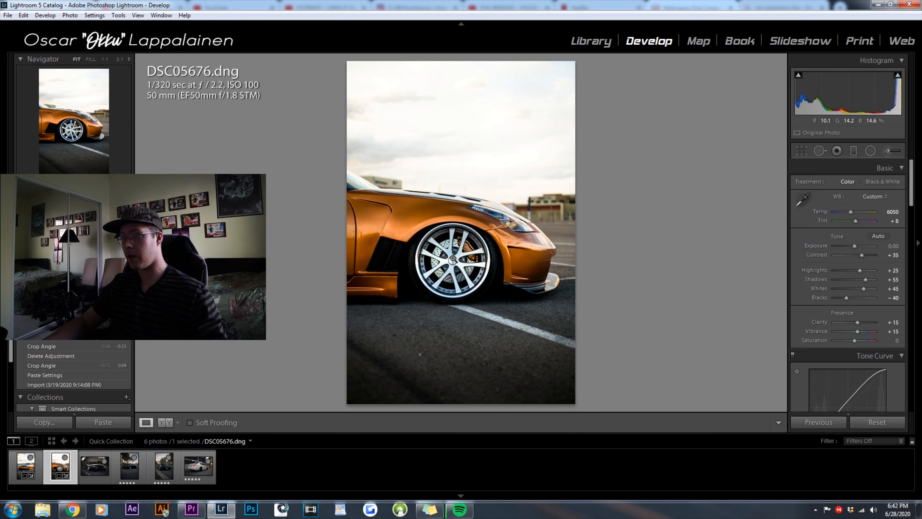
- Paint a new brush mask over the front wheel and set its Shadows to 20
click(438, 256)
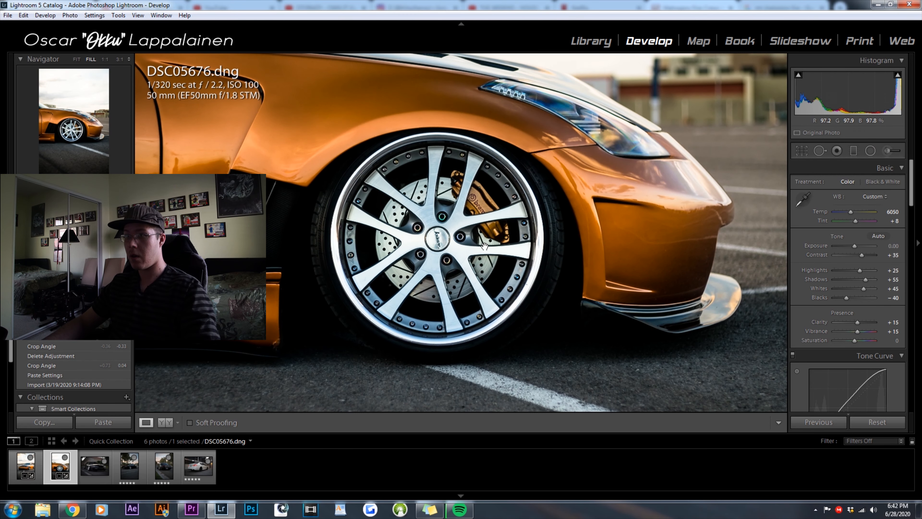
key(k)
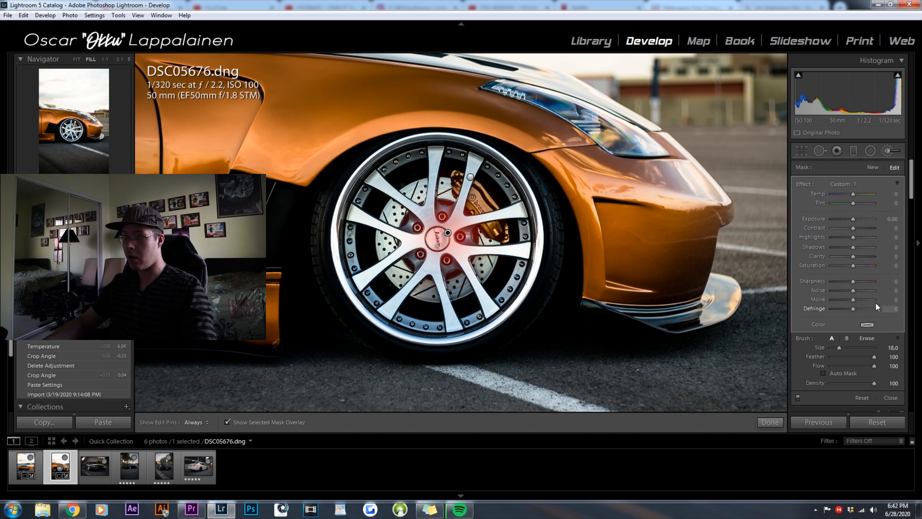
text(5)
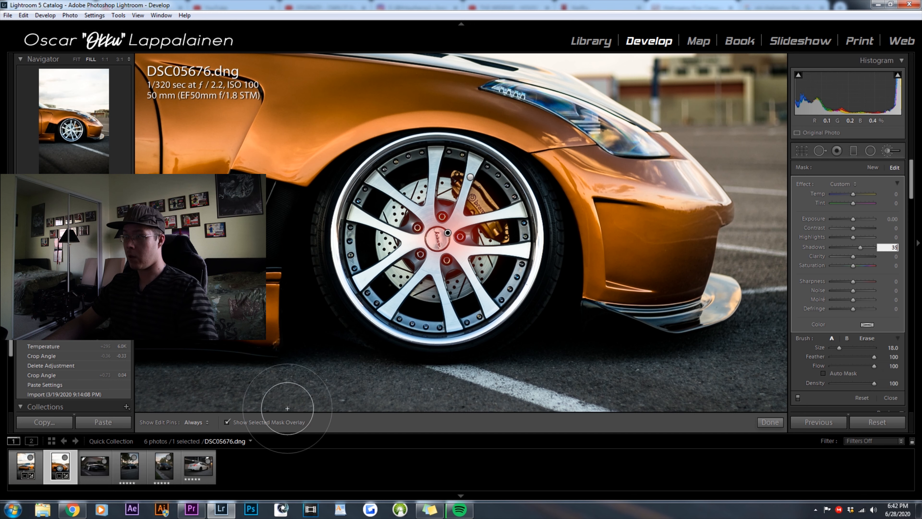
key(Return)
key(h)
key(o)
mouse_move(470, 204)
mouse_down()
mouse_move(488, 251)
mouse_move(450, 279)
mouse_up()
click(894, 248)
text(20)
- Set the wheel mask's Highlights to 35 and Contrast to 15, trying Clarity at 20 before returning it to 0
click(898, 238)
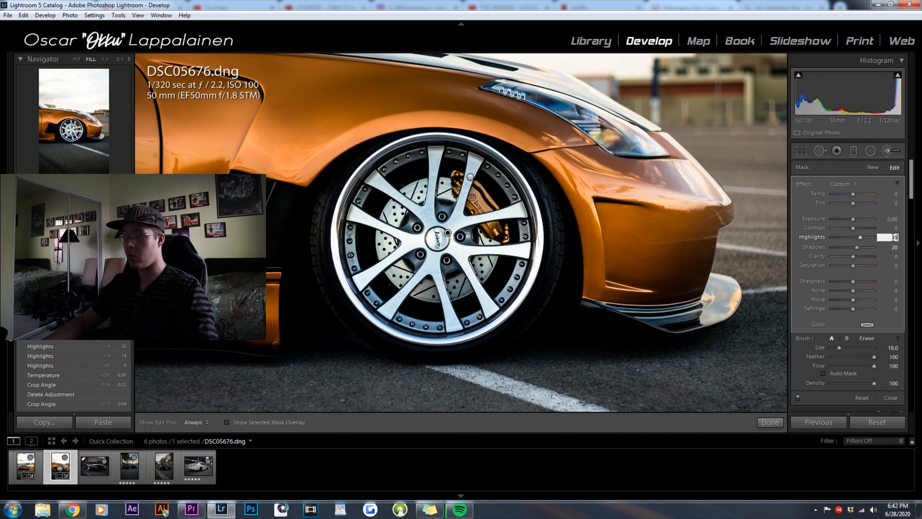
text(35)
key(Return)
click(894, 257)
text(20)
key(Return)
text(0)
key(Return)
- Add another brush stroke over the wheel and try the mask's Temp at 8 before returning it to 0
scroll(496, 215, up, 3)
mouse_move(497, 218)
mouse_down()
mouse_move(463, 278)
mouse_move(453, 170)
mouse_move(490, 198)
mouse_up()
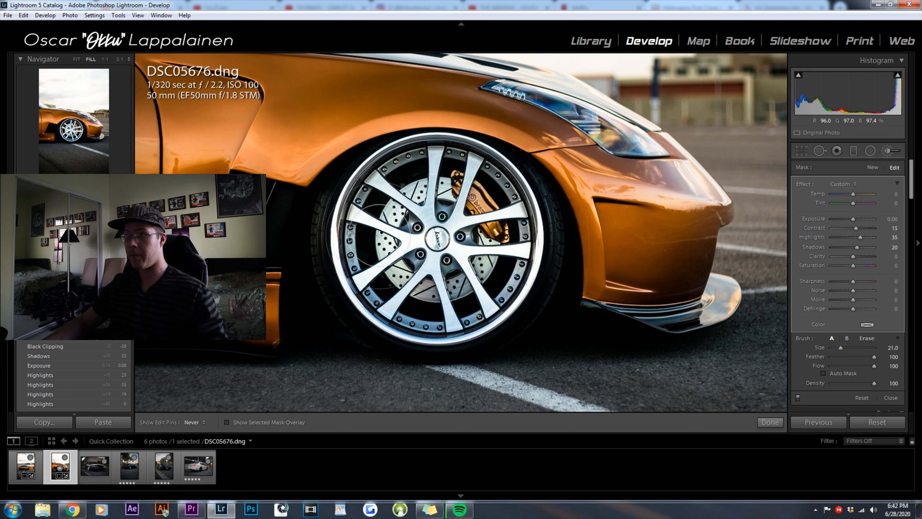
click(892, 194)
text(8)
key(Return)
key(Return)
key(Return)
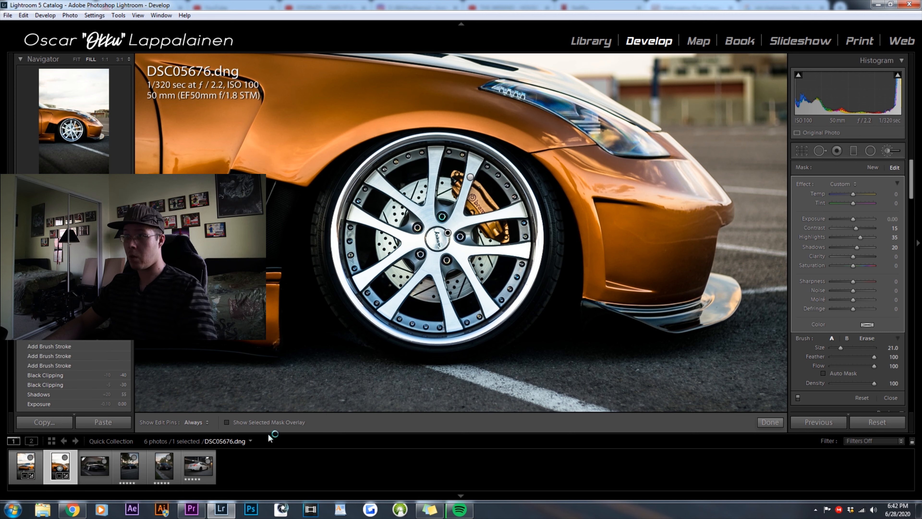
- Fill in the wheel mask's coverage using its overlay and set its Saturation to -100
click(226, 422)
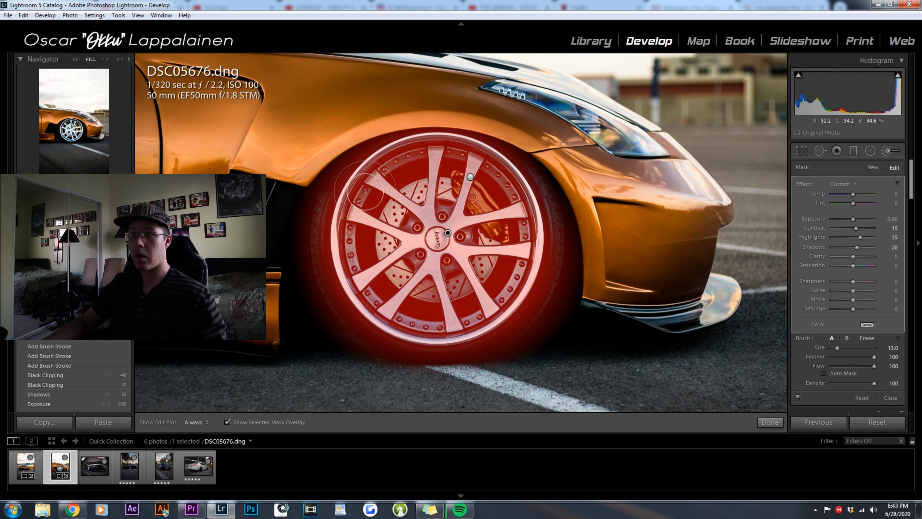
mouse_move(545, 226)
mouse_down()
mouse_move(476, 341)
mouse_move(348, 228)
mouse_move(413, 248)
mouse_up()
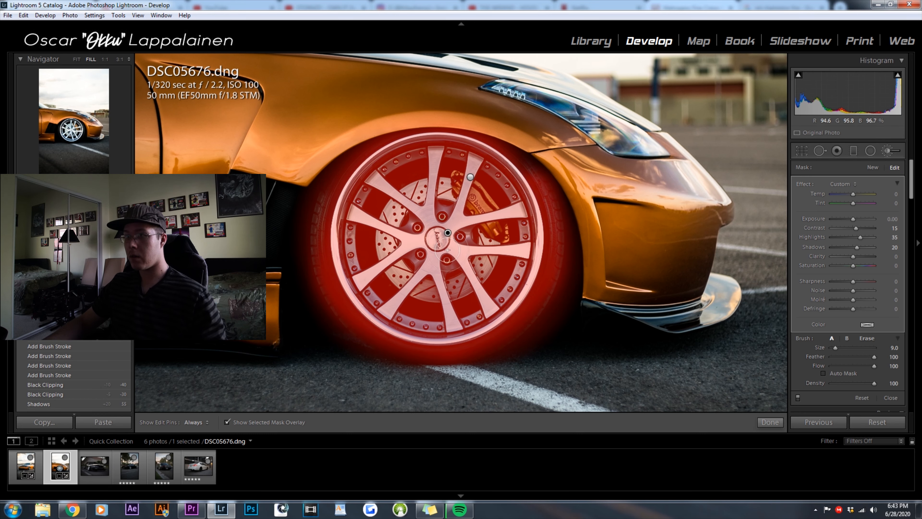
key(Return)
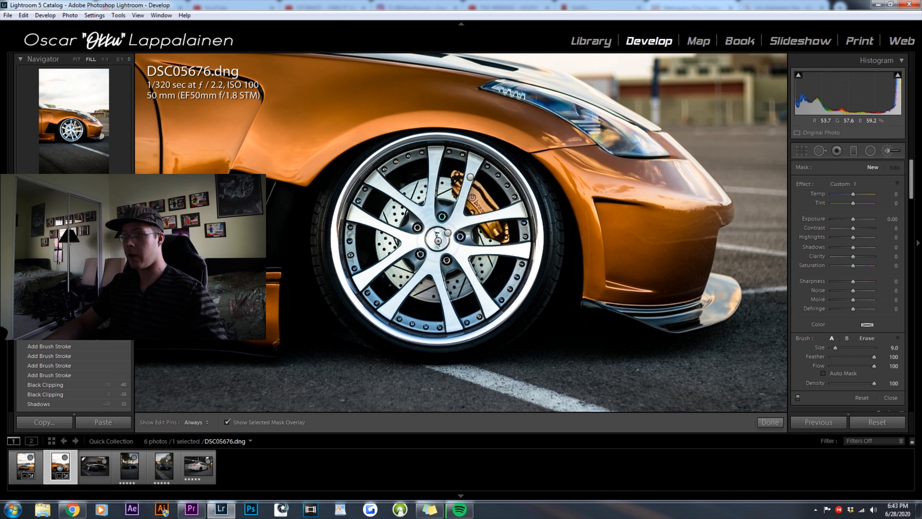
click(448, 233)
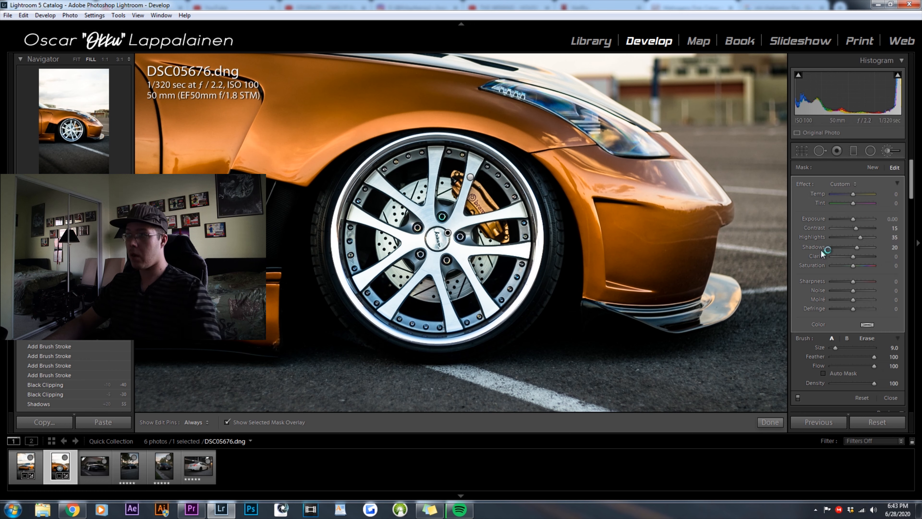
key(Return)
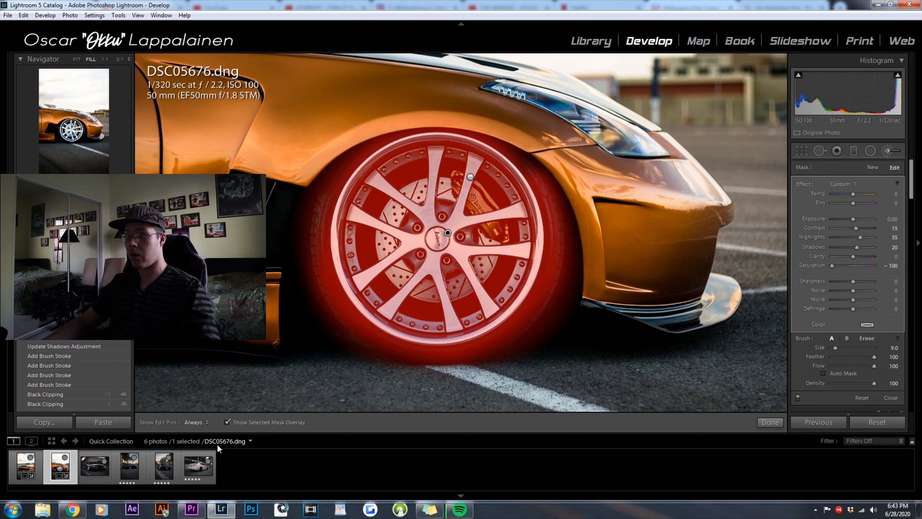
click(252, 423)
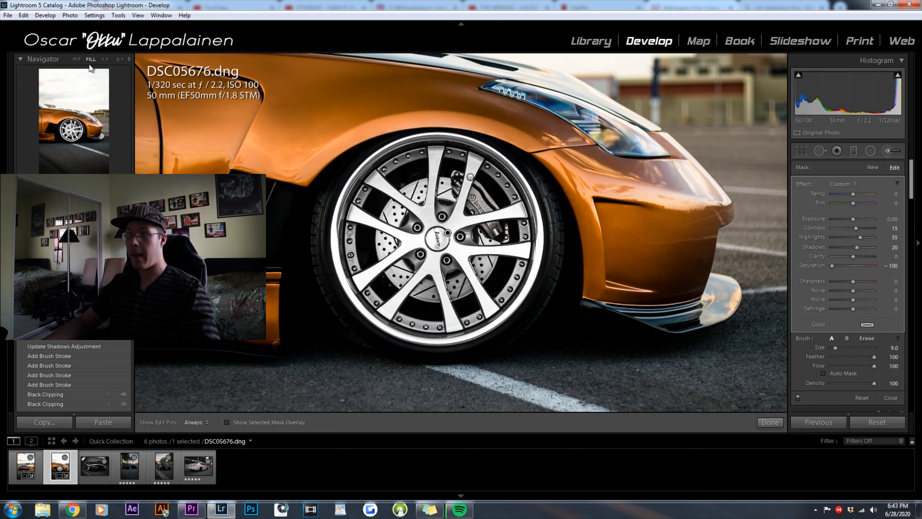
- Erase the wheel mask from the main areas of the brake caliper at 1:1 magnification
click(105, 60)
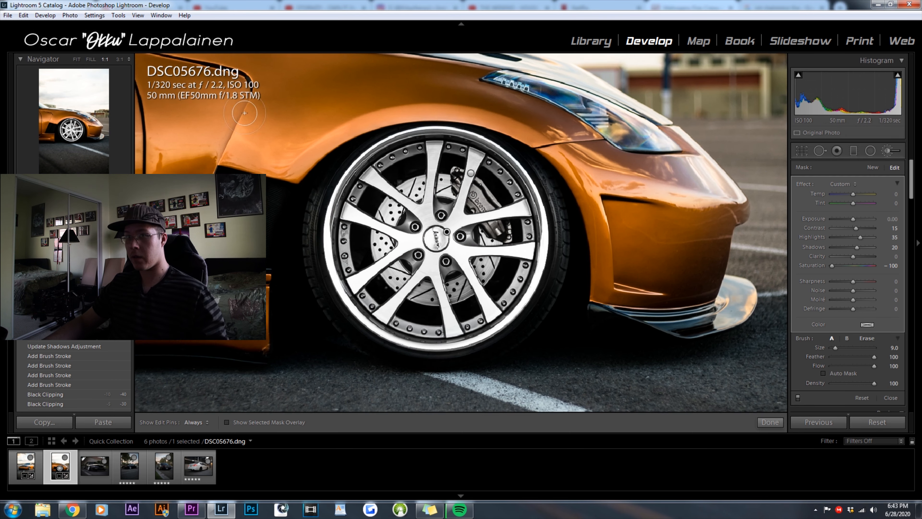
drag(544, 191, 485, 316)
key(alt)
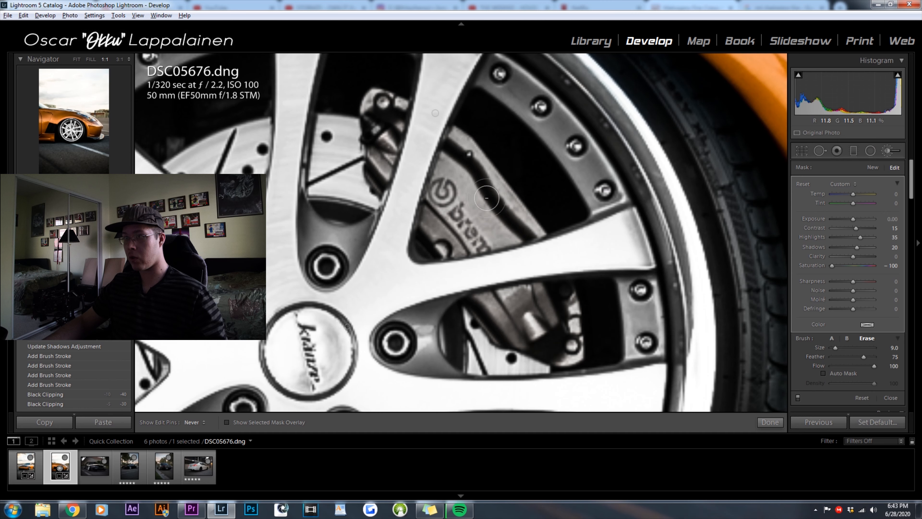
mouse_move(482, 166)
mouse_down()
mouse_move(497, 210)
mouse_move(462, 156)
mouse_move(449, 194)
mouse_move(458, 160)
mouse_move(444, 187)
mouse_move(439, 237)
mouse_move(448, 220)
mouse_move(496, 231)
mouse_move(487, 233)
mouse_move(527, 224)
mouse_move(514, 218)
mouse_move(541, 219)
mouse_up()
mouse_move(371, 125)
mouse_down()
mouse_move(379, 174)
mouse_move(399, 102)
mouse_move(386, 138)
mouse_up()
mouse_move(530, 320)
mouse_down()
mouse_move(544, 320)
mouse_move(538, 302)
mouse_move(548, 309)
mouse_move(503, 318)
mouse_move(523, 334)
mouse_move(556, 298)
mouse_up()
- Reduce the eraser size to 7.0 and erase the remaining wheel mask along the caliper's edges
key(h)
key(bracketleft)
key(bracketleft)
key(h)
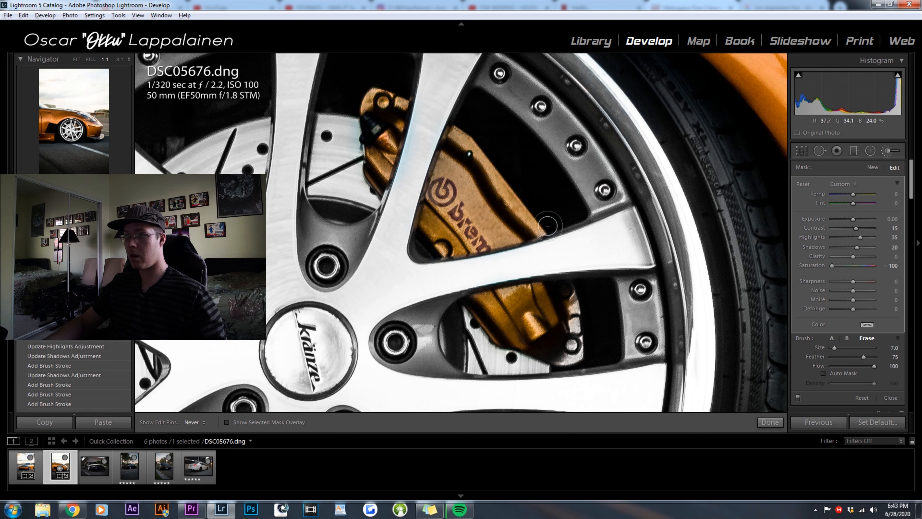
click(517, 226)
click(517, 219)
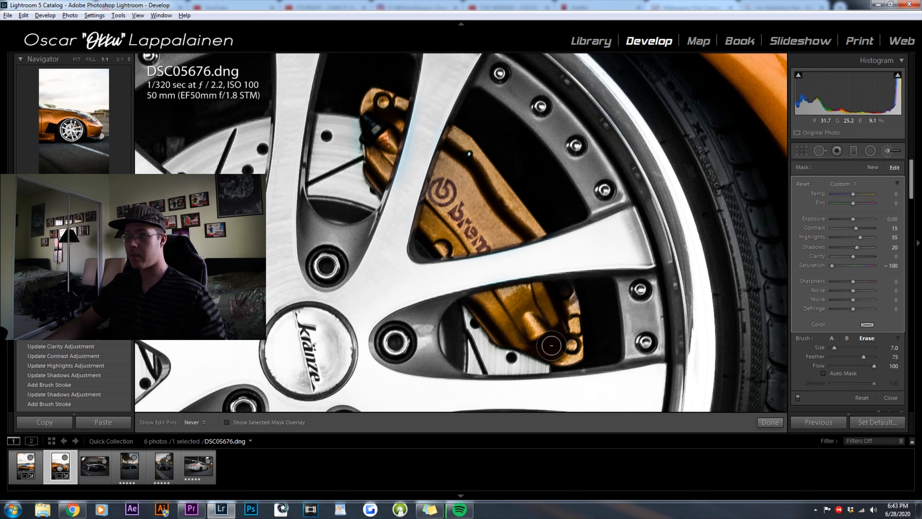
mouse_move(539, 309)
mouse_down()
mouse_move(573, 299)
mouse_move(540, 300)
mouse_up()
key(h)
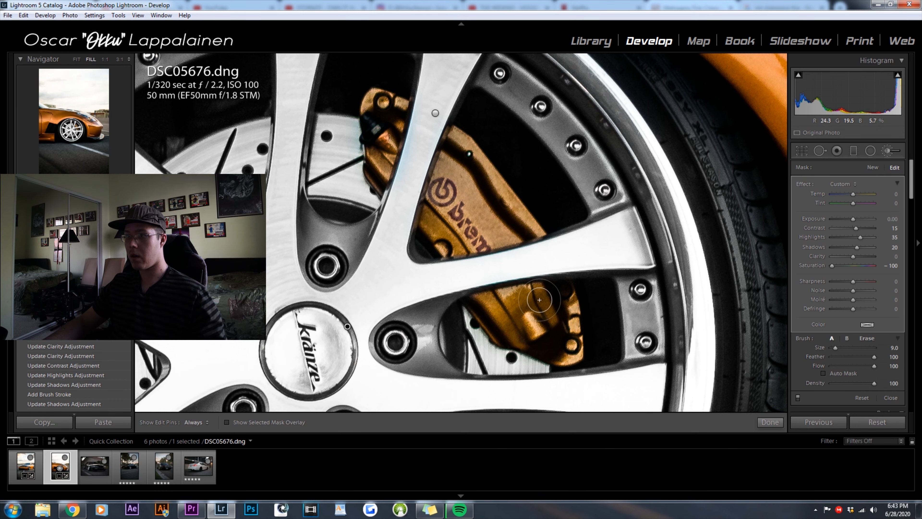
- Finish the brush adjustments and compare the whole photo before and after
key(ctrl+minus)
key(ctrl+minus)
key(k)
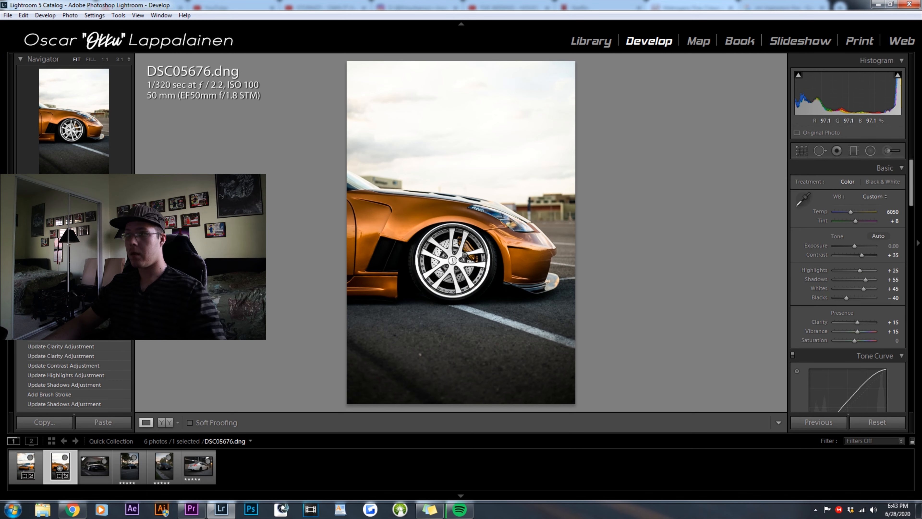
key(backslash)
key(backslash)
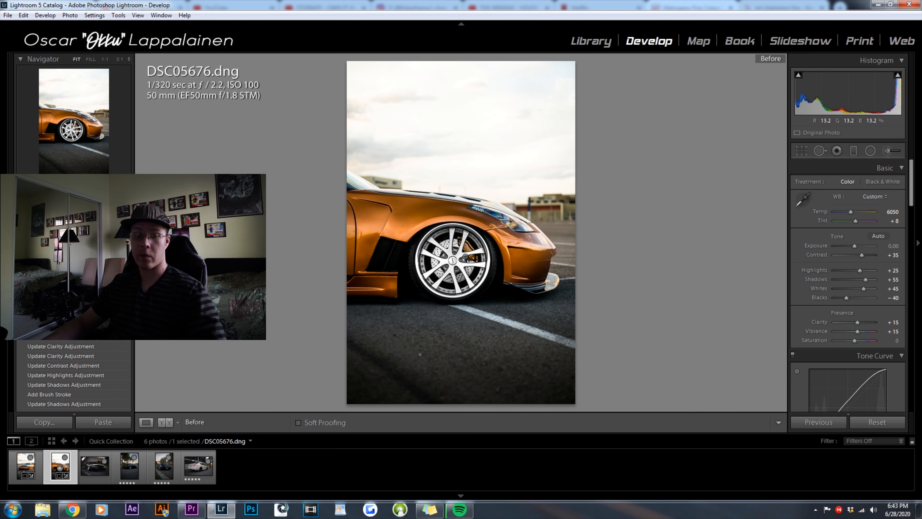
key(backslash)
key(backslash)
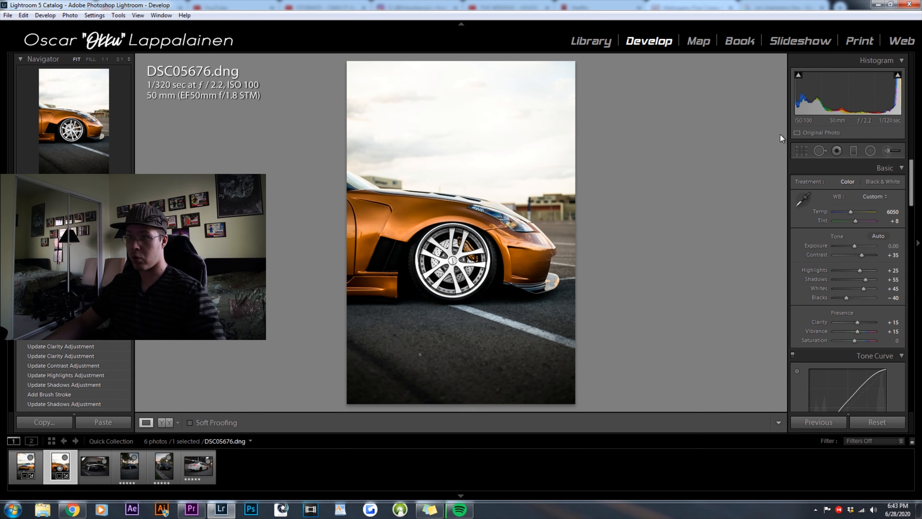
- Crop the photo slightly tighter at its original aspect ratio and reposition the car within the frame
click(802, 150)
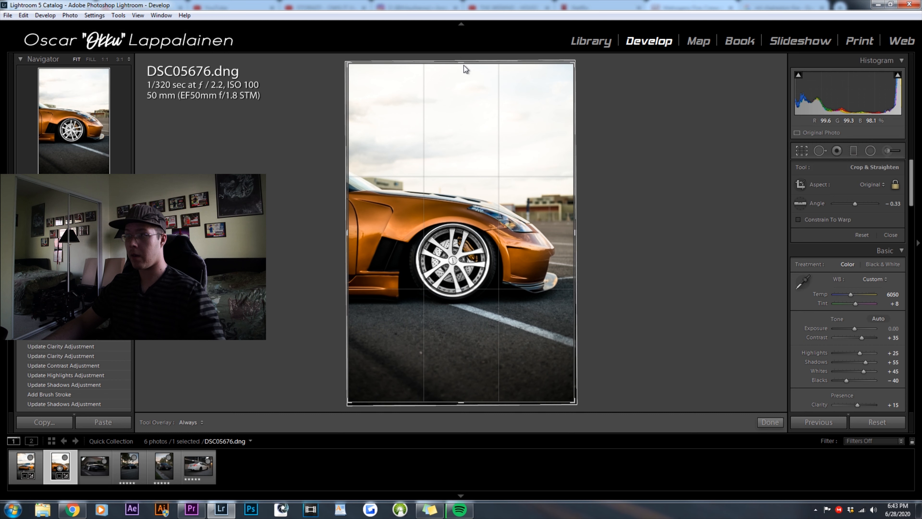
drag(462, 62, 463, 71)
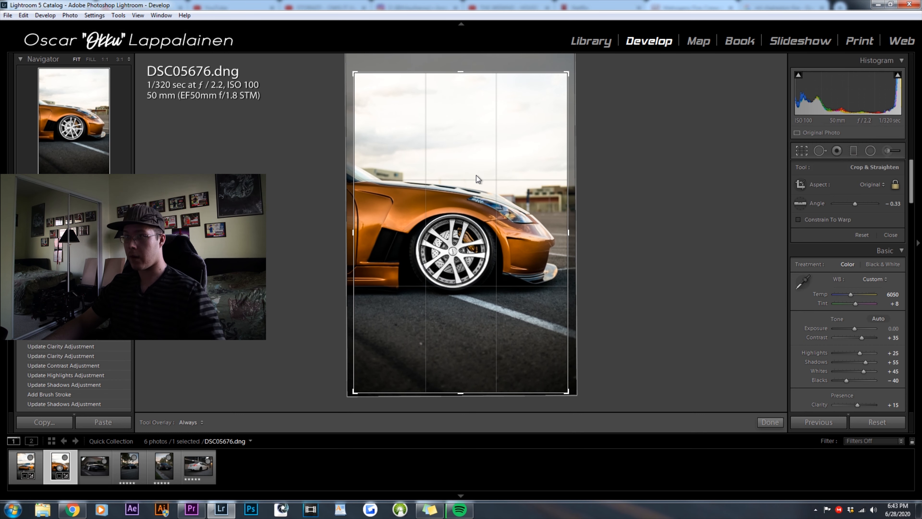
drag(478, 177, 478, 177)
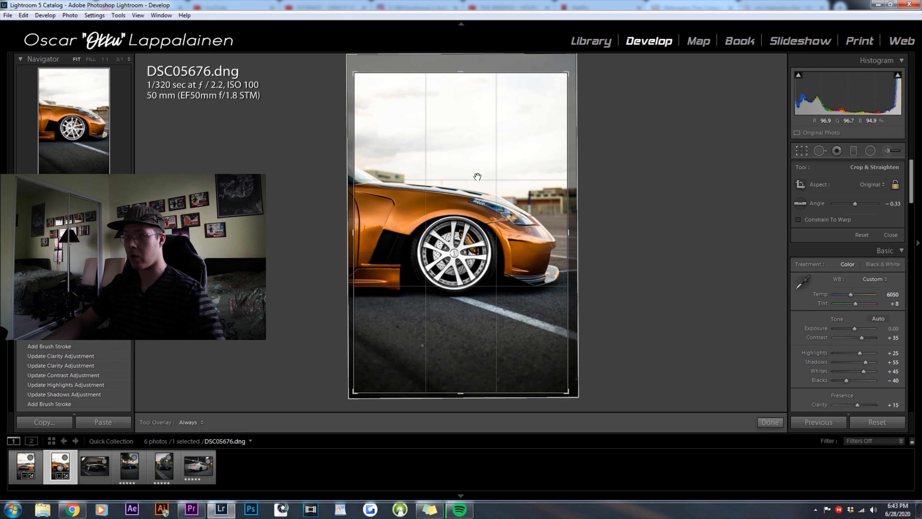
key(Return)
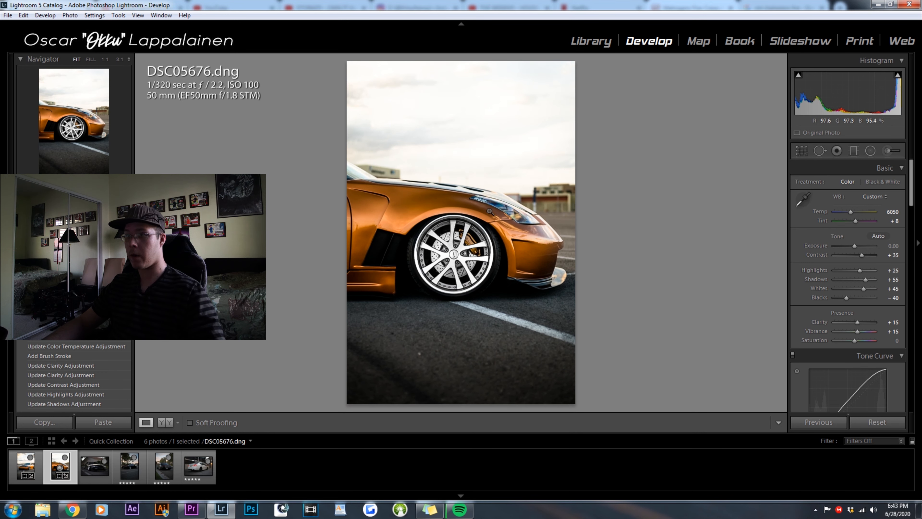
- Switch to the black car photo DSC07286.dng and set its Highlights to 45
key(Right)
key(Right)
key(Right)
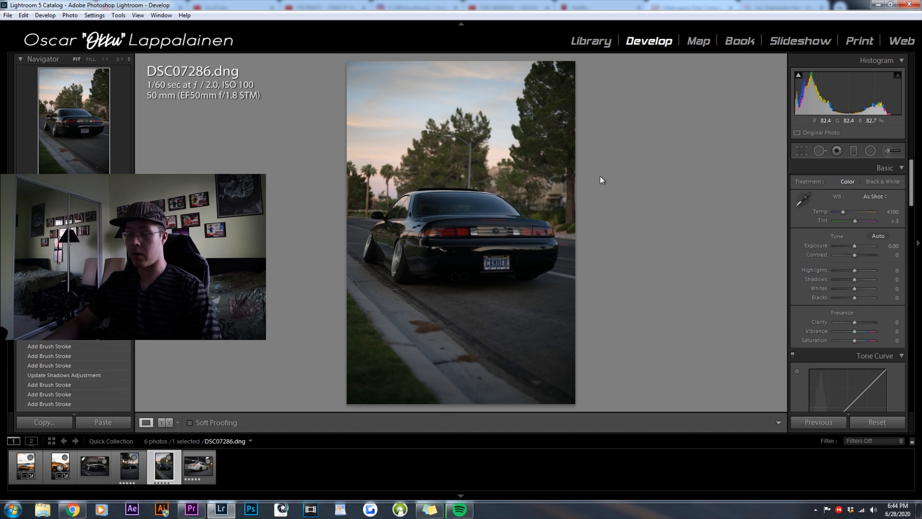
drag(885, 274, 889, 273)
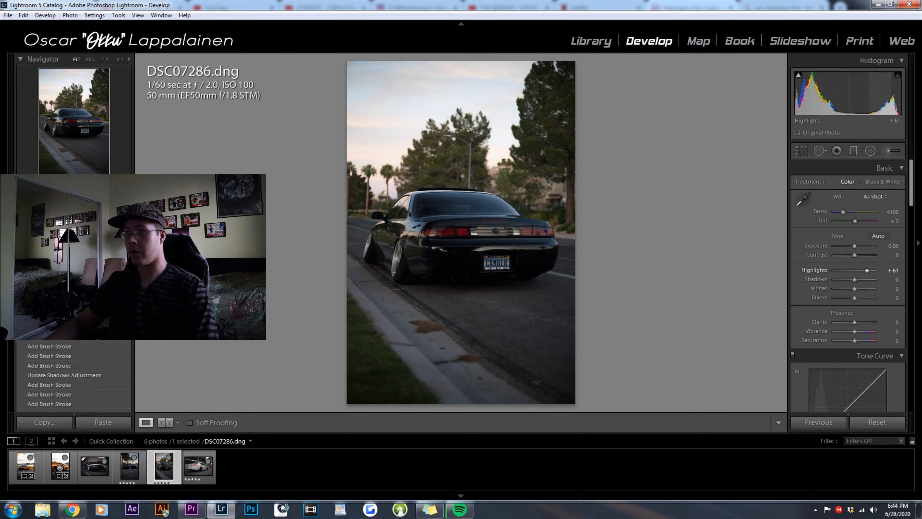
click(889, 272)
text(45)
key(Return)
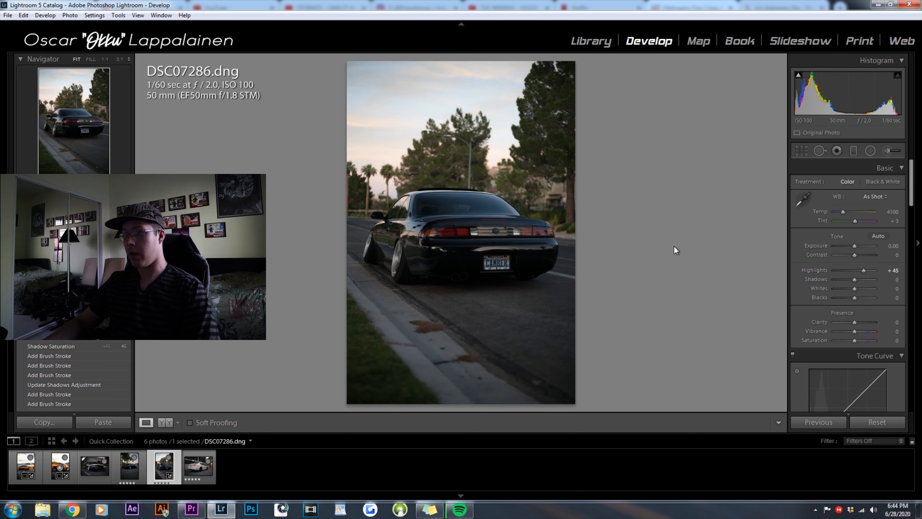
- Undo the removal of DSC07286.dng from the Quick Collection and compare the photo before and after
key(b)
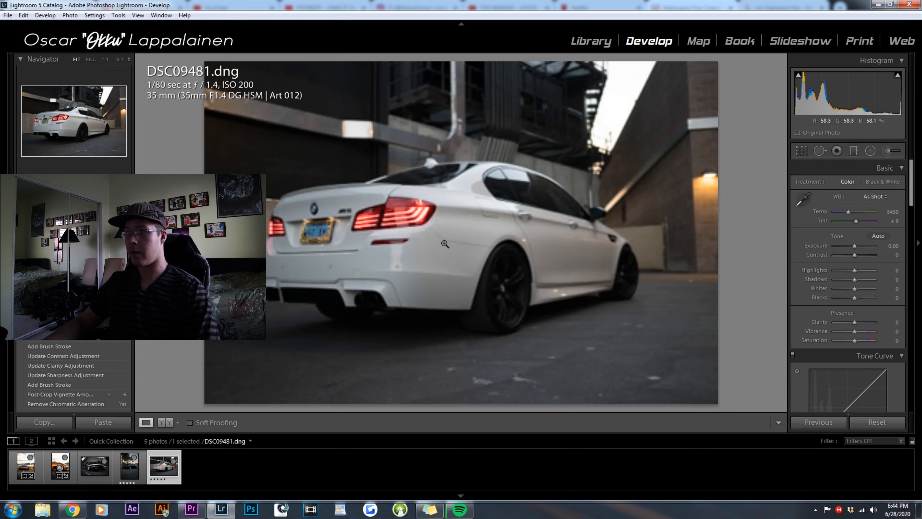
key(ctrl+z)
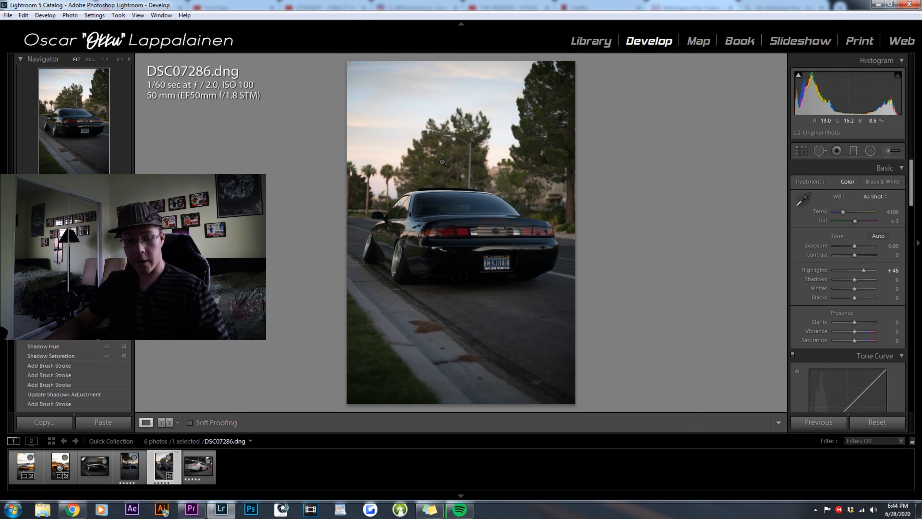
key(backslash)
key(backslash)
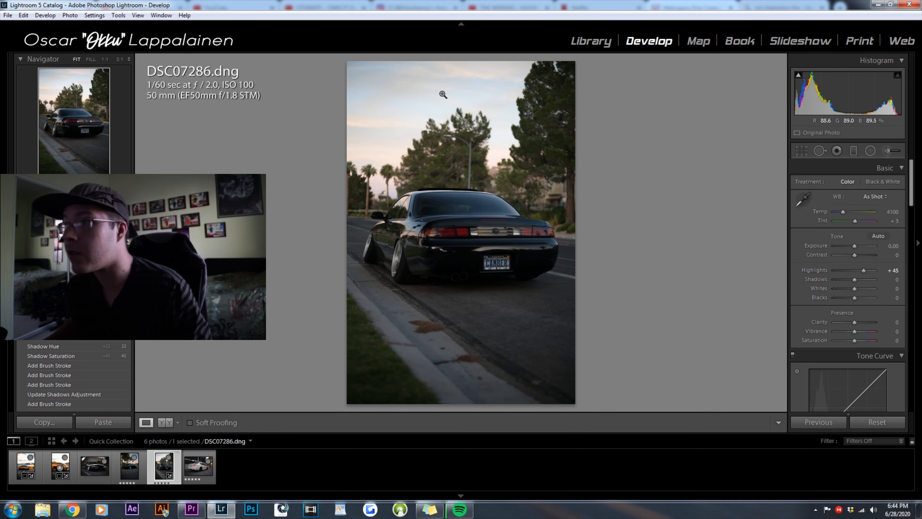
- Compare the black car photo before and after the Highlights change by toggling the Before view repeatedly
key(backslash)
key(backslash)
key(backslash)
key(backslash)
key(backslash)
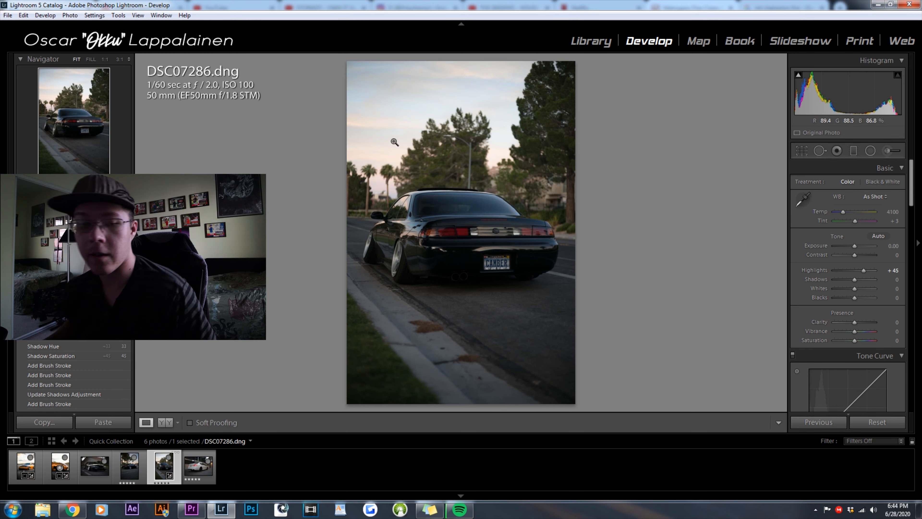
key(backslash)
key(backslash)
key(backslash)
key(backslash)
key(backslash)
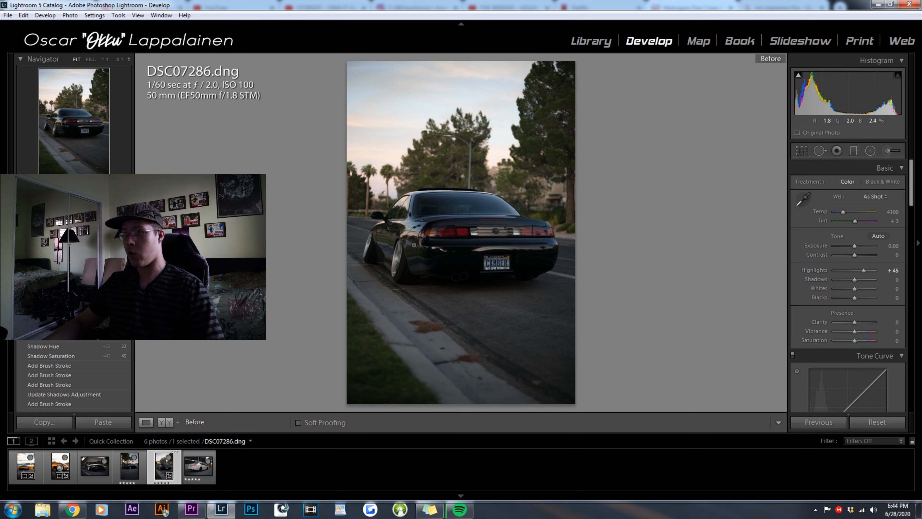
- Set the photo's Shadows to 55, Whites to 65 and Blacks to -35 in the Basic adjustments
click(888, 279)
text(45)
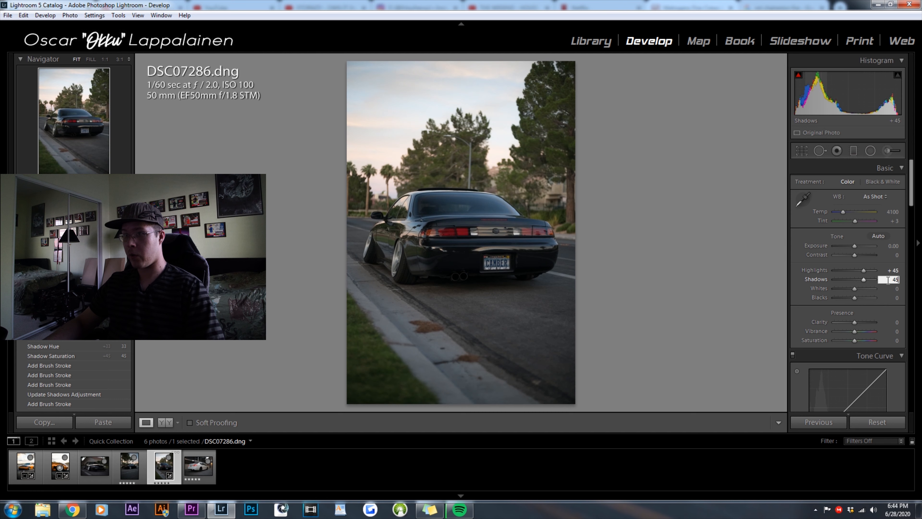
click(888, 280)
text(55)
key(Return)
click(888, 289)
text(65)
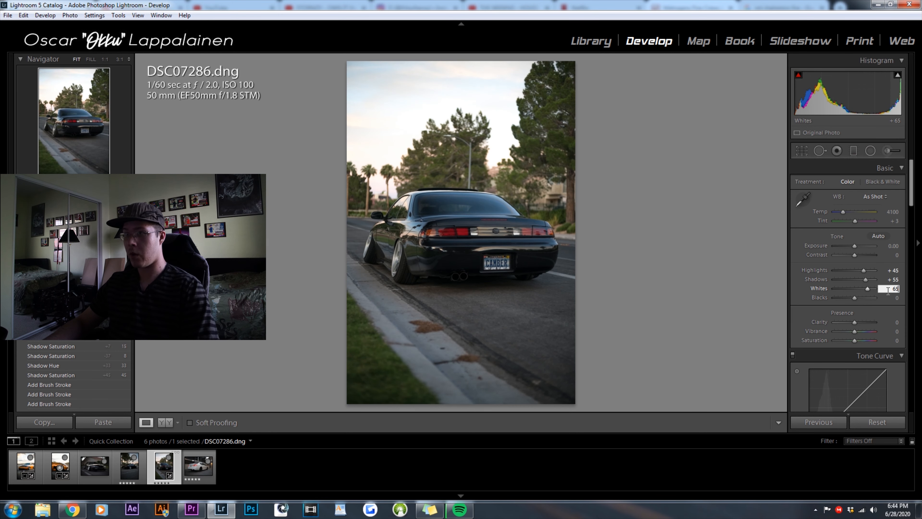
key(Return)
click(893, 298)
text(-3)
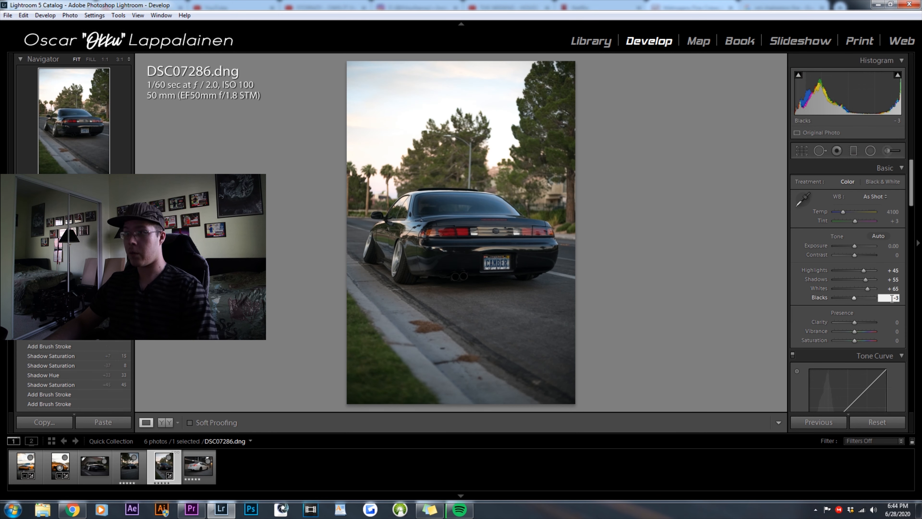
text(5)
key(Return)
- Set the photo's Contrast to 20 in the Basic tone adjustments
click(895, 256)
text(35)
key(Return)
click(895, 255)
text(20)
key(Return)
- Set the photo's Clarity to 15 and its Vibrance to 8
text(20)
key(Return)
text(15)
key(Return)
click(892, 334)
text(8)
key(Return)
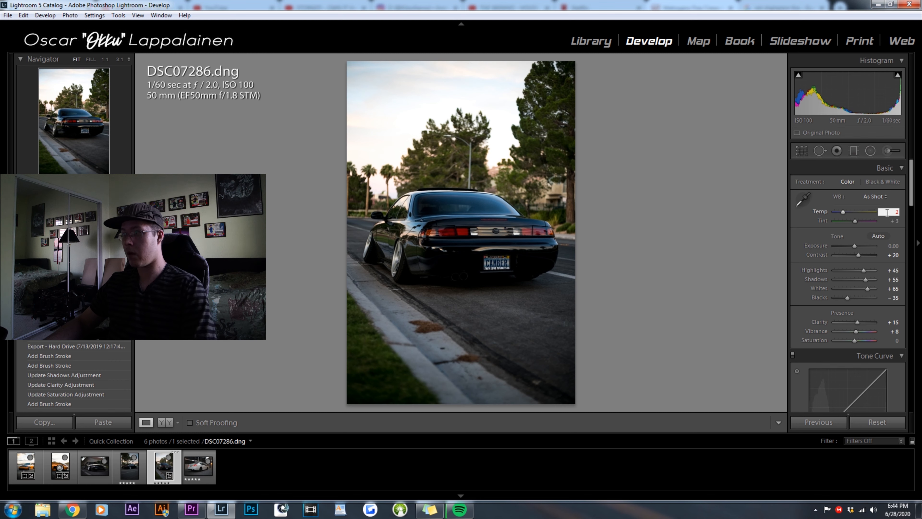
- Set the white balance temperature of the photo to 4200
click(890, 221)
text(4200)
key(Return)
- Set the Tone Curve region values to 15 for Highlights and 35 for Lights
scroll(883, 298, down, 3)
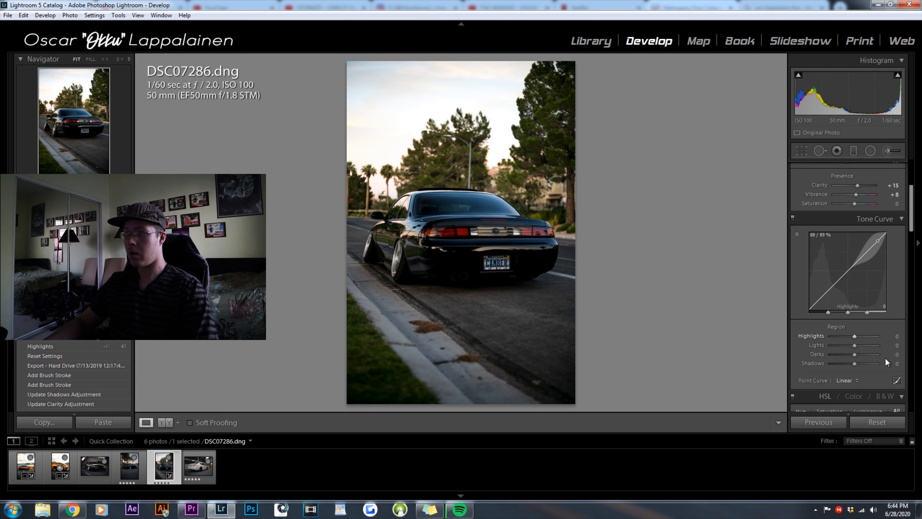
click(896, 335)
text(-20)
key(Return)
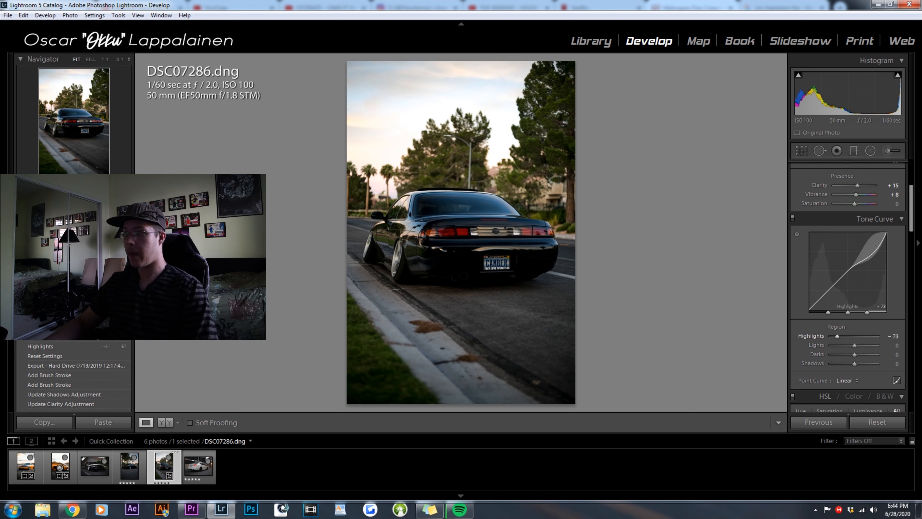
click(892, 335)
text(15)
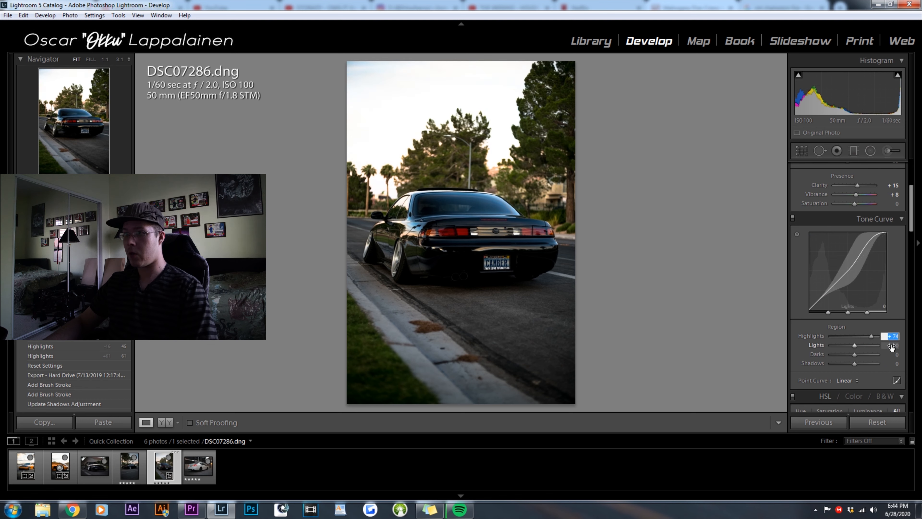
key(Tab)
text(36)
key(Return)
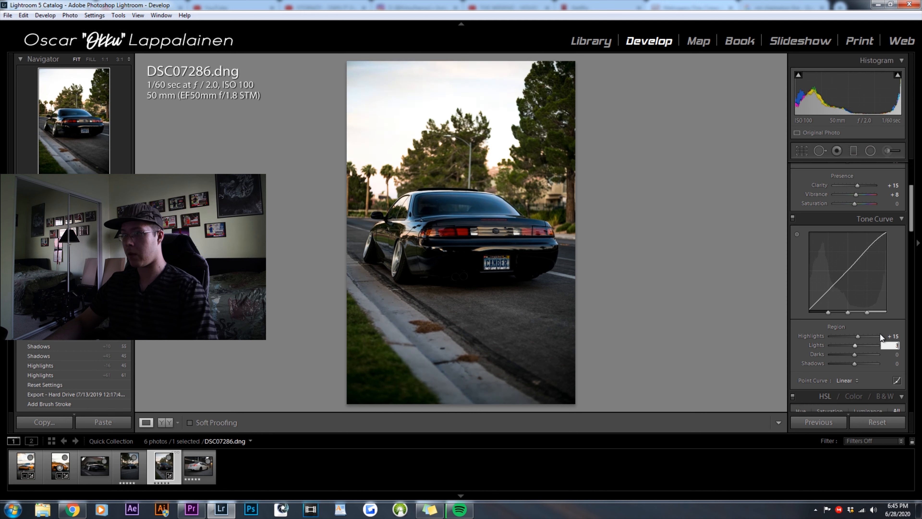
- Try the Basic Highlights adjustment at the extremes of +100 and -100 to judge its effect on the sky
scroll(886, 322, up, 5)
drag(855, 269, 897, 276)
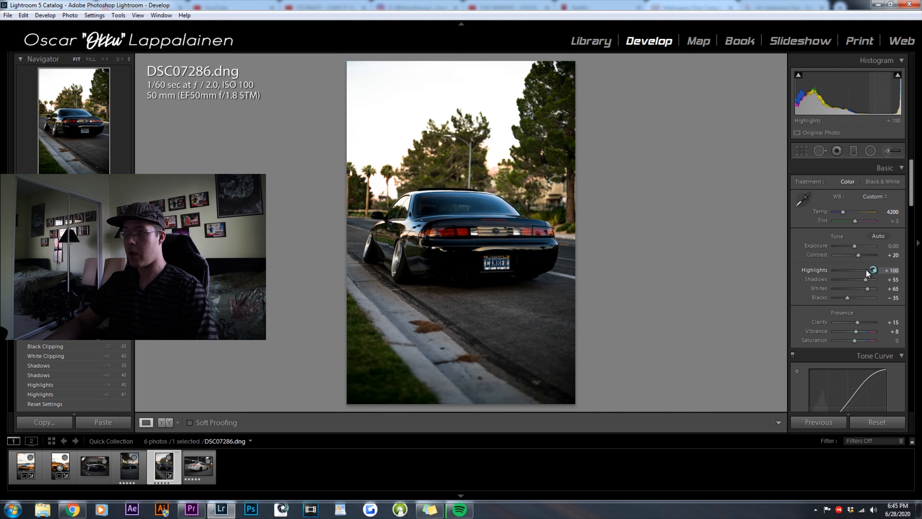
drag(860, 270, 777, 271)
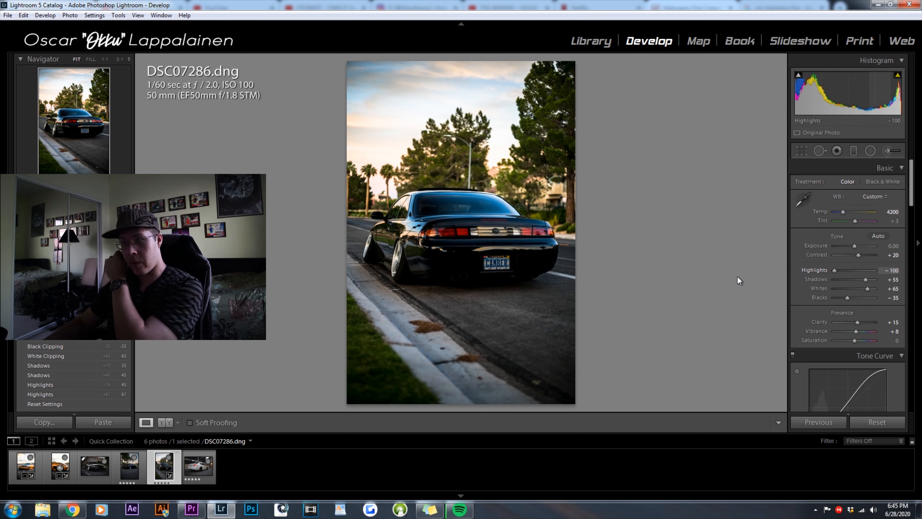
key(ctrl+z)
drag(874, 271, 915, 281)
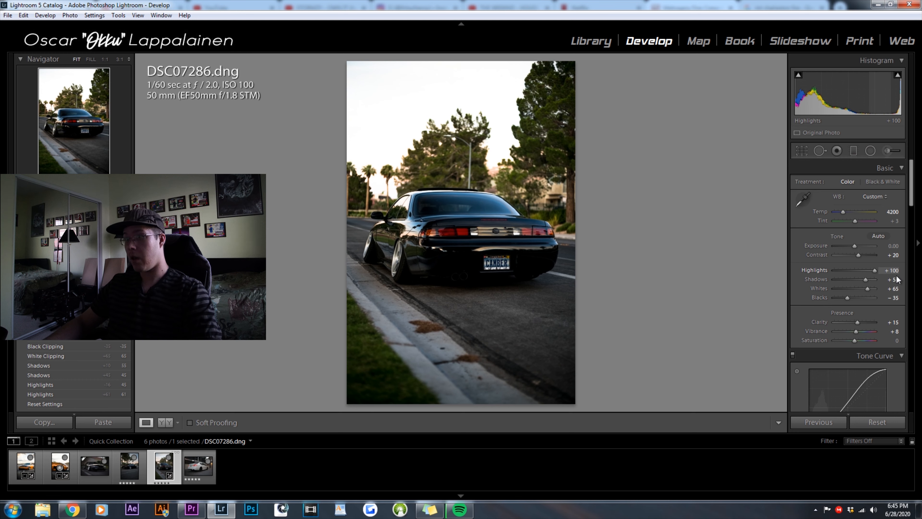
drag(875, 271, 873, 271)
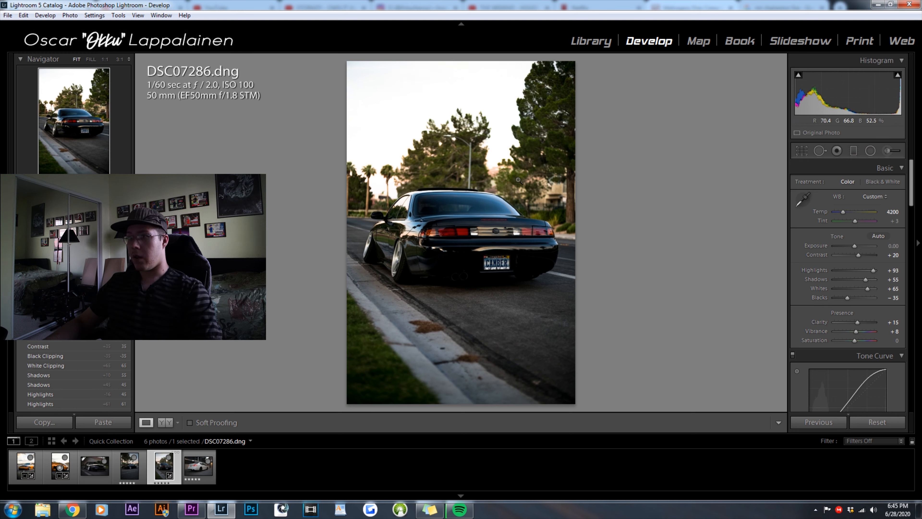
drag(868, 273, 774, 273)
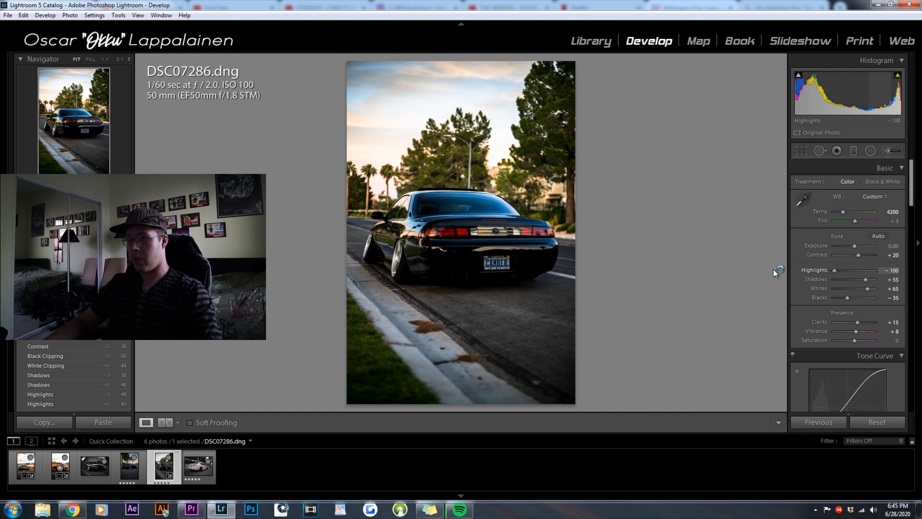
drag(774, 273, 915, 272)
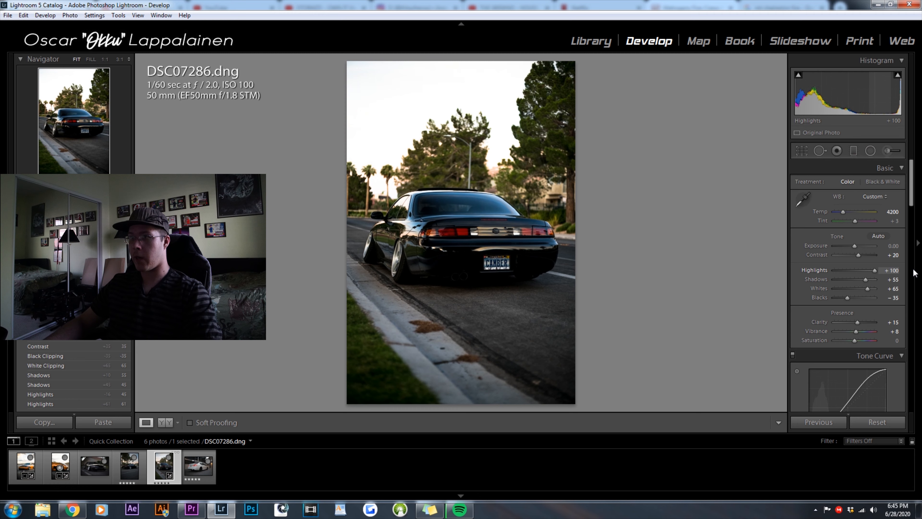
- Set the Basic Highlights to 70 and compare the photo before and after
click(893, 271)
text(55)
key(Return)
key(backslash)
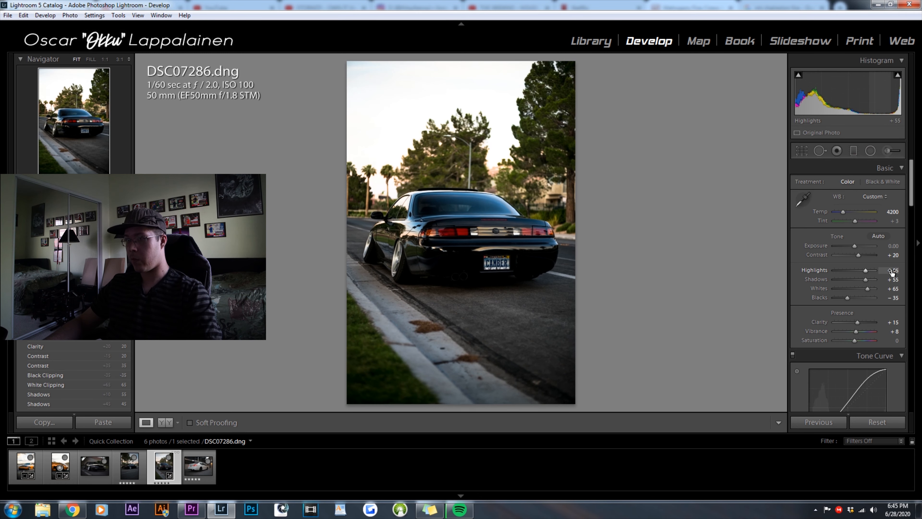
text(70)
key(Return)
key(backslash)
key(backslash)
key(backslash)
key(backslash)
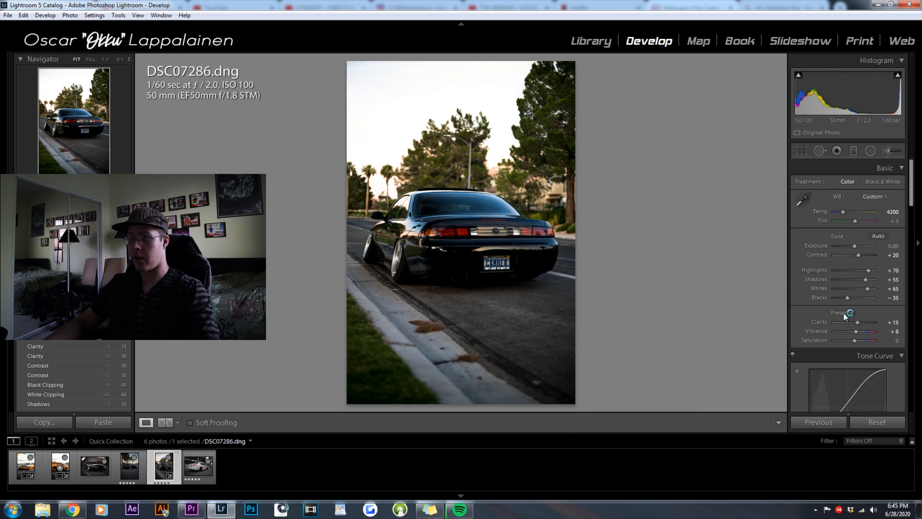
- Set the Tone Curve's Darks region to 35
scroll(872, 320, down, 4)
click(893, 356)
text(50)
key(Return)
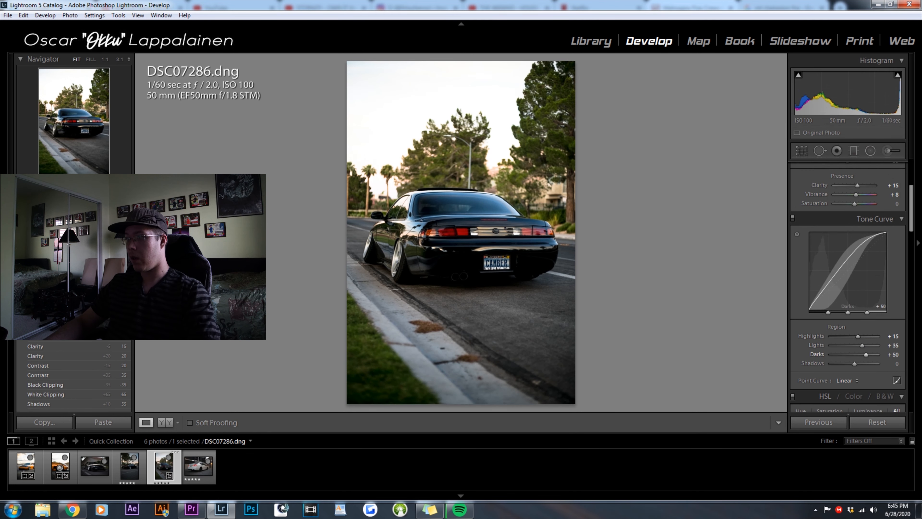
click(892, 356)
text(35)
key(Return)
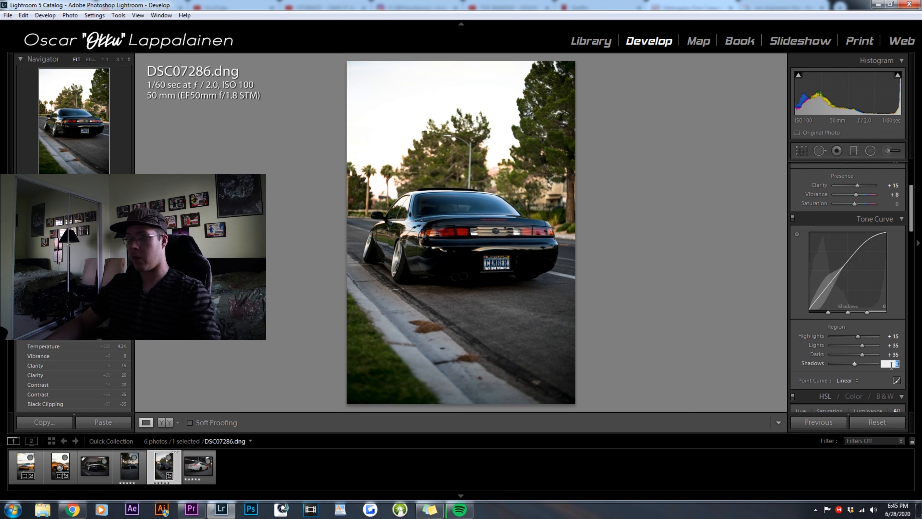
- Set the Tone Curve's Shadows region to -15
text(-100)
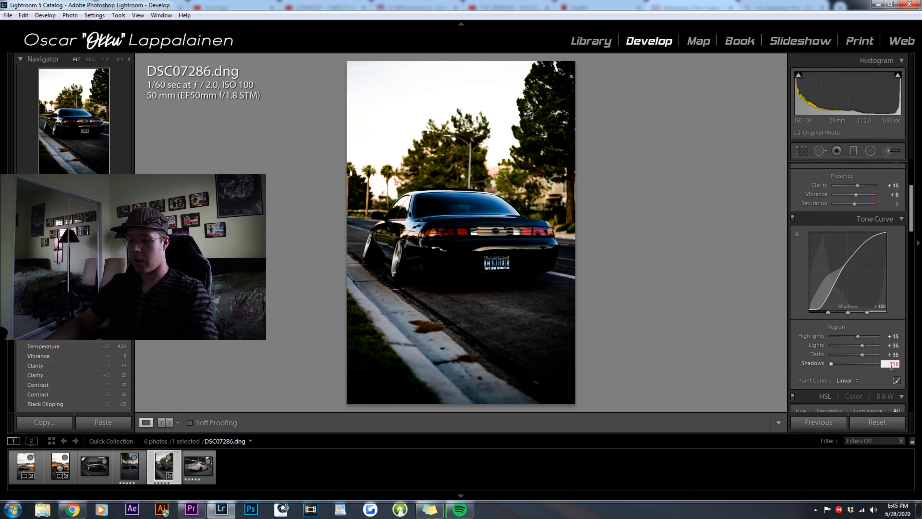
key(Return)
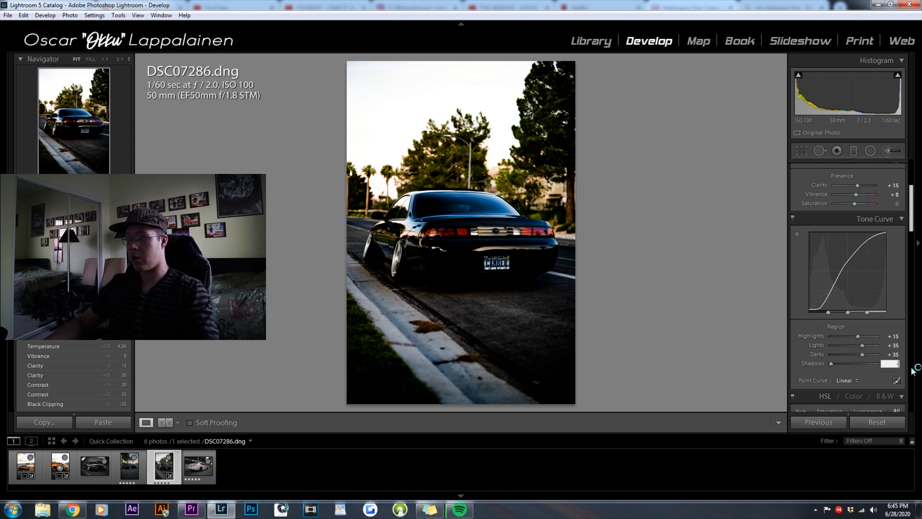
text(-15)
key(Return)
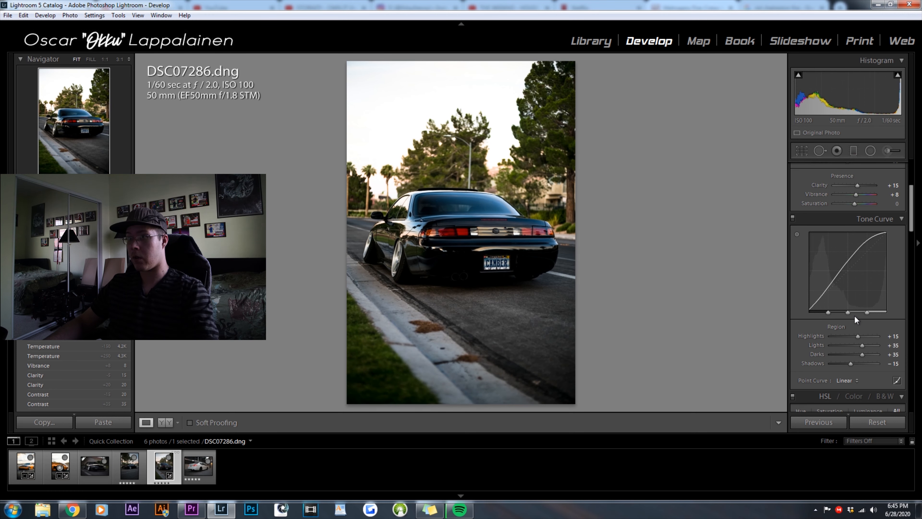
- Compare the original photo with the version carrying the basic and tone curve edits, and look over the HSL color settings
scroll(857, 311, up, 5)
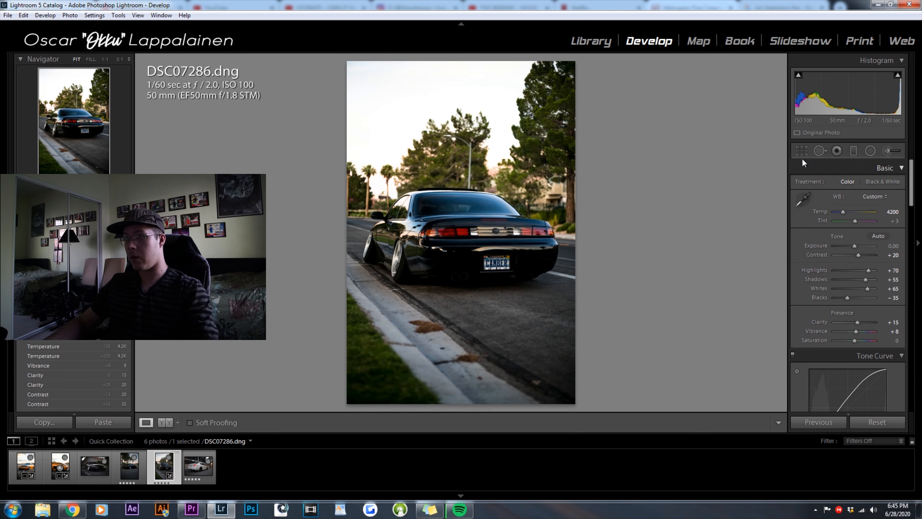
key(backslash)
key(backslash)
scroll(877, 296, down, 5)
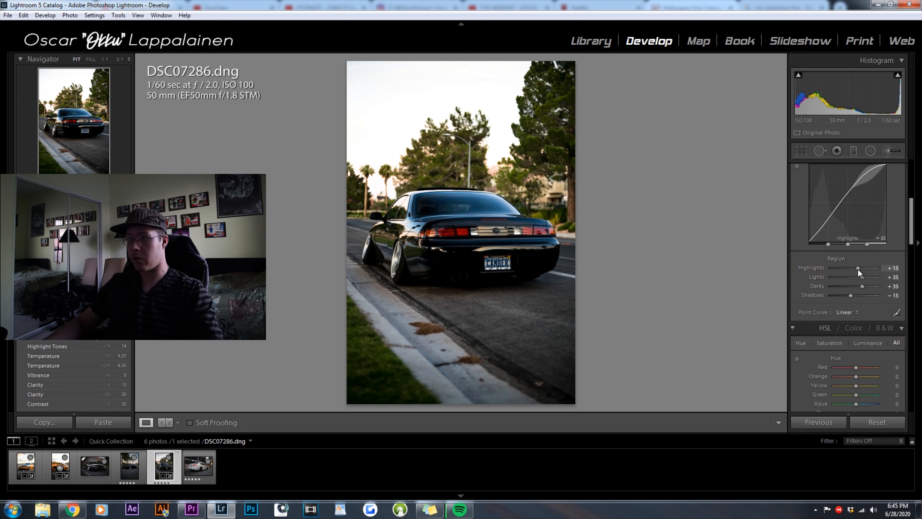
scroll(861, 272, down, 5)
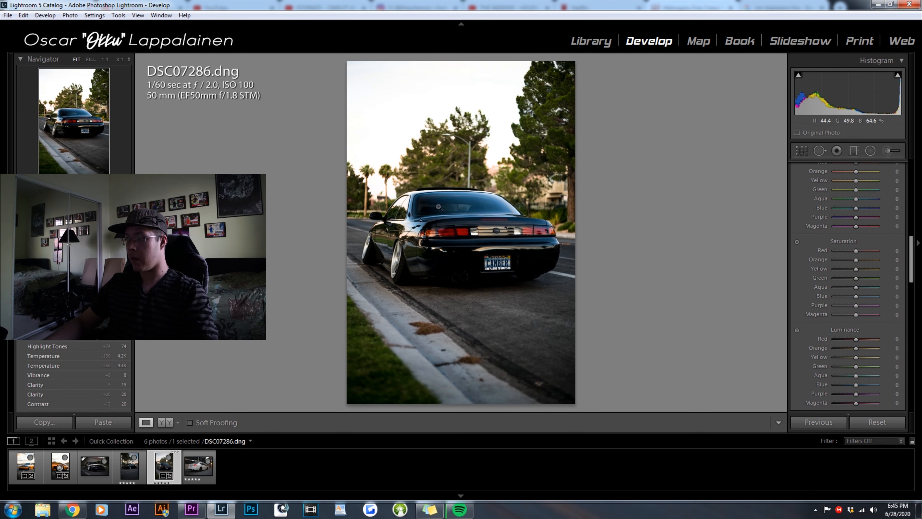
key(backslash)
key(backslash)
key(backslash)
key(backslash)
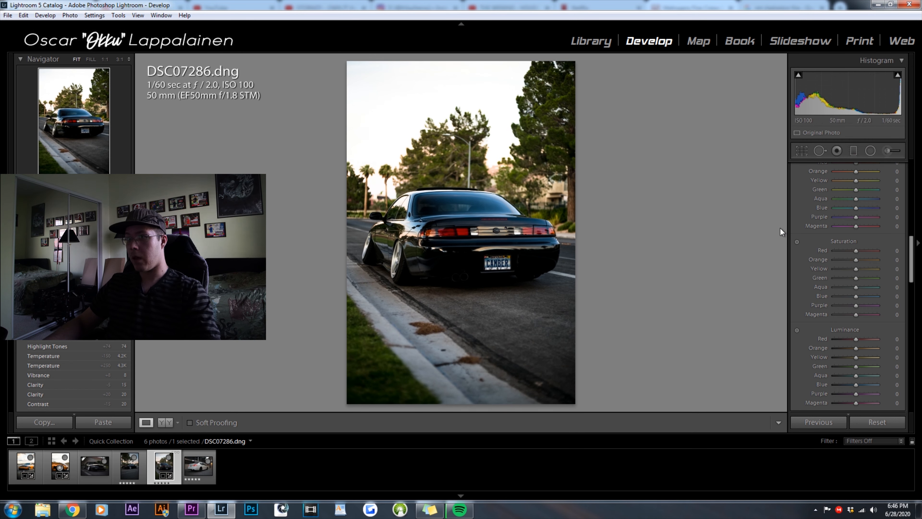
- Try lowering the Yellow and Green hues in the HSL adjustments and reset both
scroll(868, 250, up, 2)
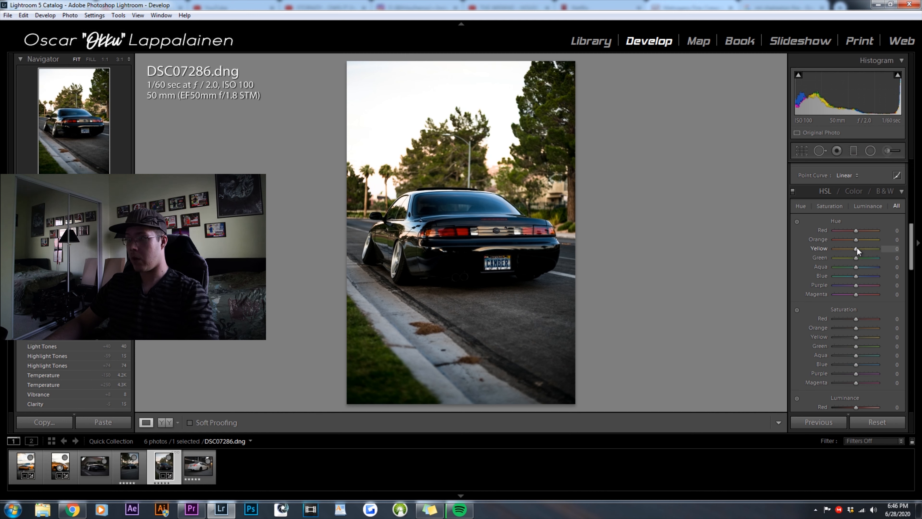
mouse_move(856, 249)
mouse_down()
mouse_move(824, 249)
mouse_move(844, 249)
mouse_up()
double_click(845, 250)
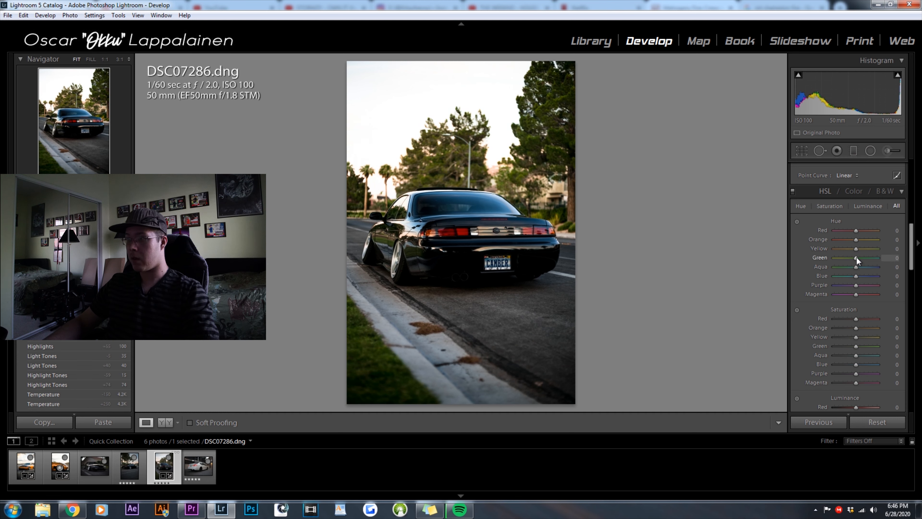
drag(856, 258, 821, 258)
double_click(855, 258)
- Set the HSL hue of Green to -100 and of Yellow to -15
drag(854, 257, 829, 255)
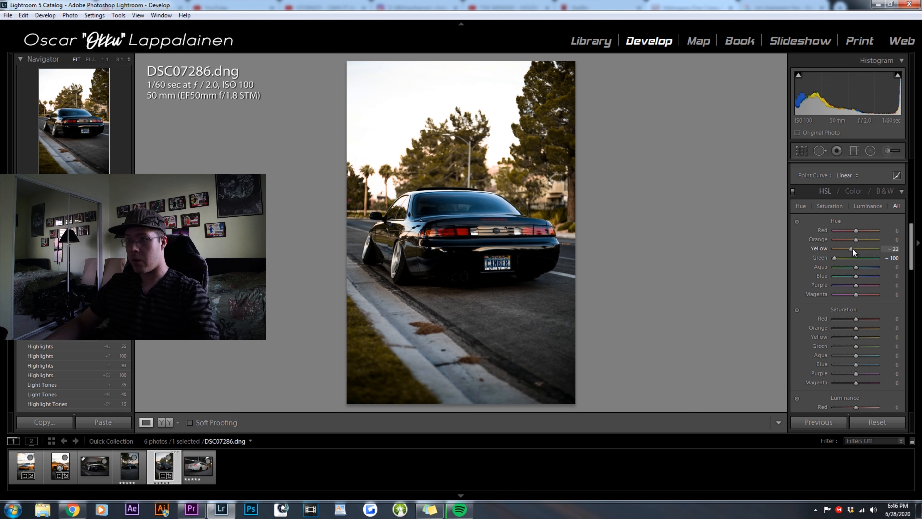
drag(850, 249, 853, 249)
click(890, 249)
text(-15)
key(Return)
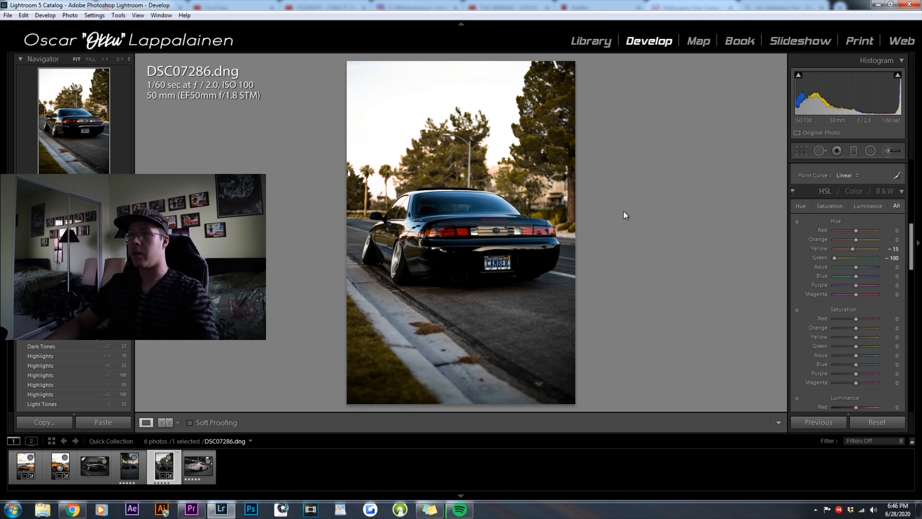
- View the photo full screen and compare it before and after the hue changes
key(f)
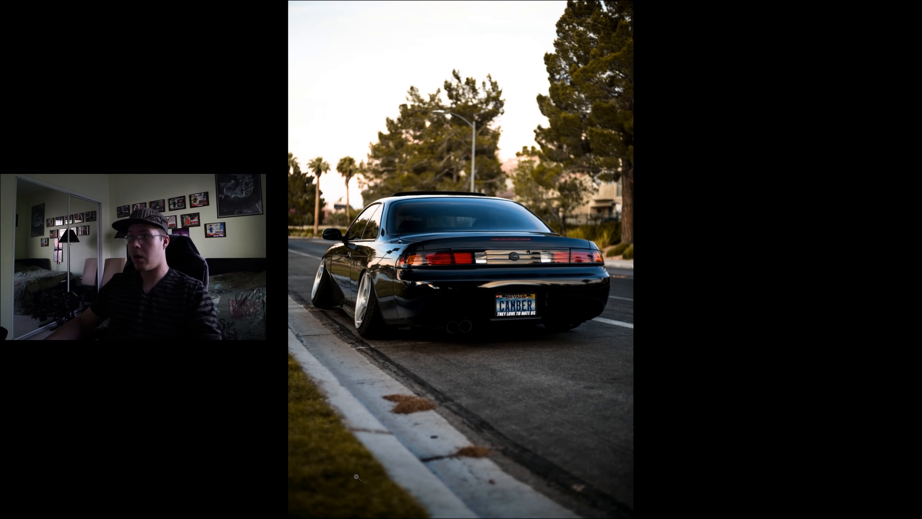
key(f)
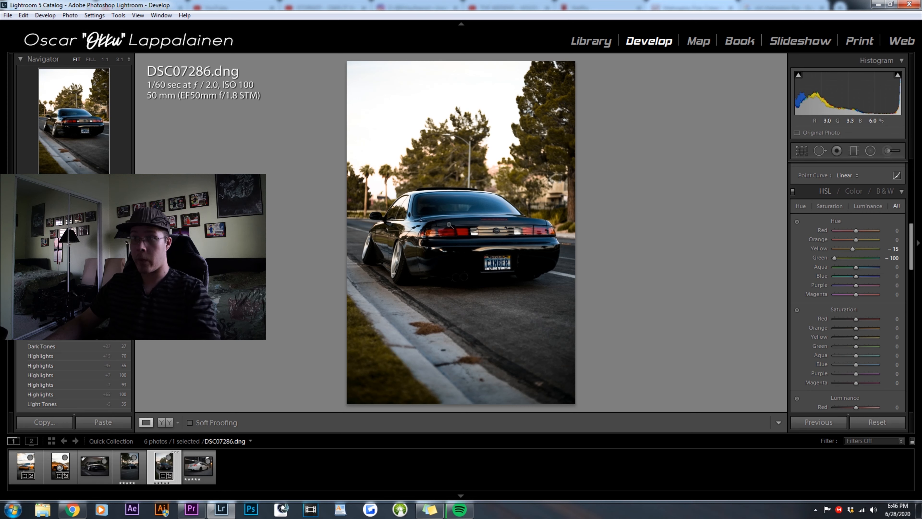
key(backslash)
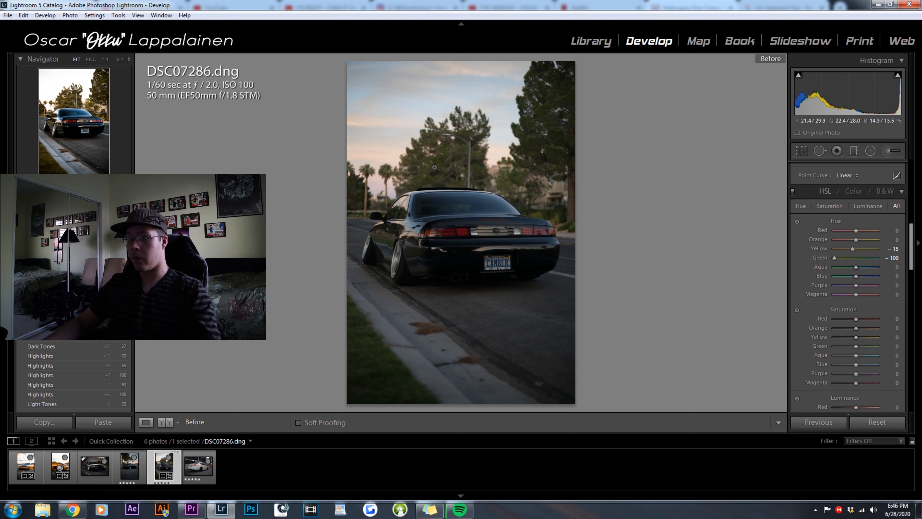
key(backslash)
key(backslash)
key(backslash)
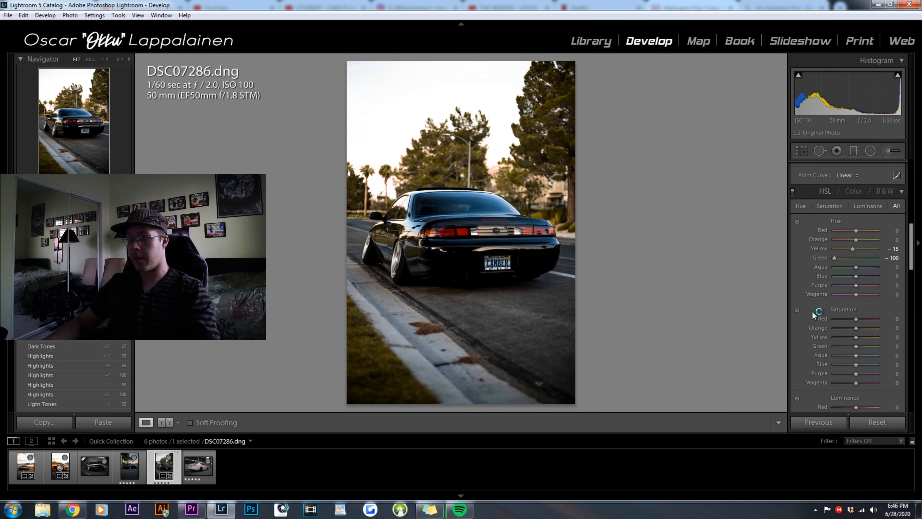
- In the HSL adjustments, set the Red saturation to +35 and the Red luminance to +85
scroll(886, 318, down, 5)
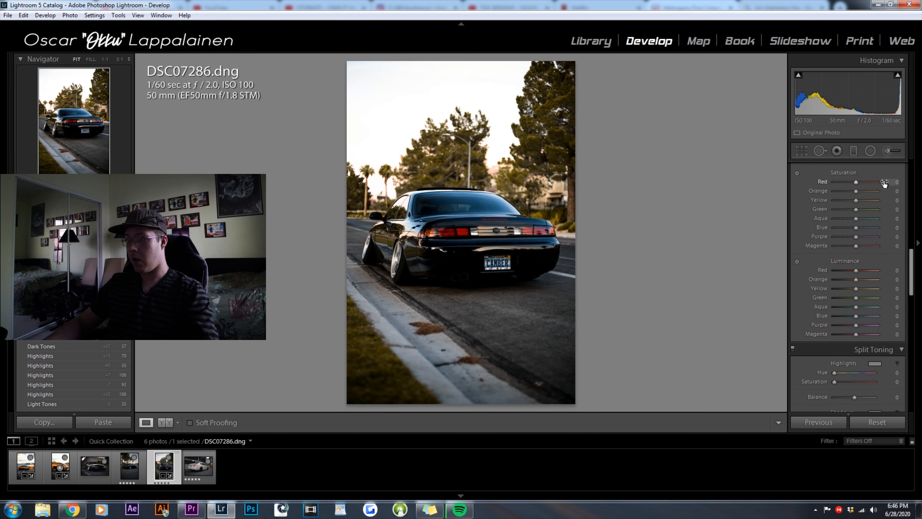
key(Return)
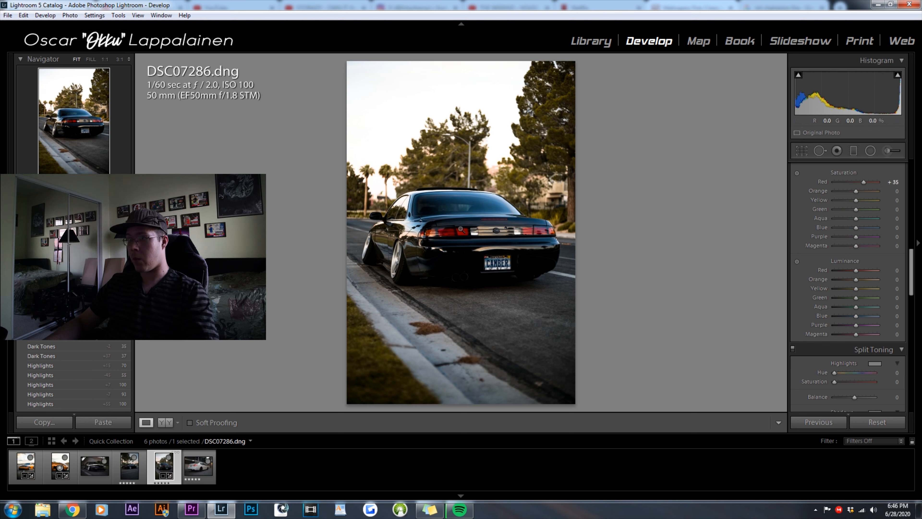
text(75)
key(Return)
text(85)
key(Return)
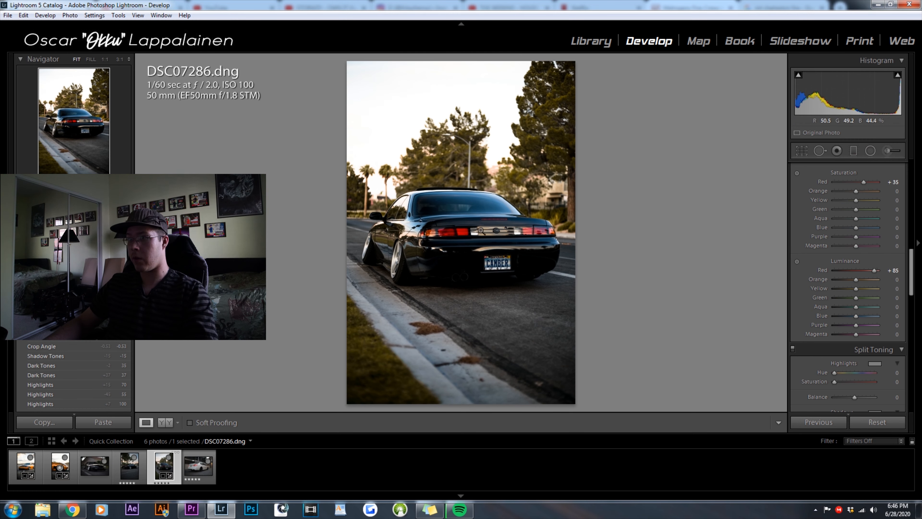
- Set the sharpening amount to 65
scroll(869, 274, down, 5)
click(896, 265)
text(65)
key(Return)
- Try a highlight split tone with saturation 35 and a hue of 52, and reset the highlight saturation
scroll(863, 258, up, 3)
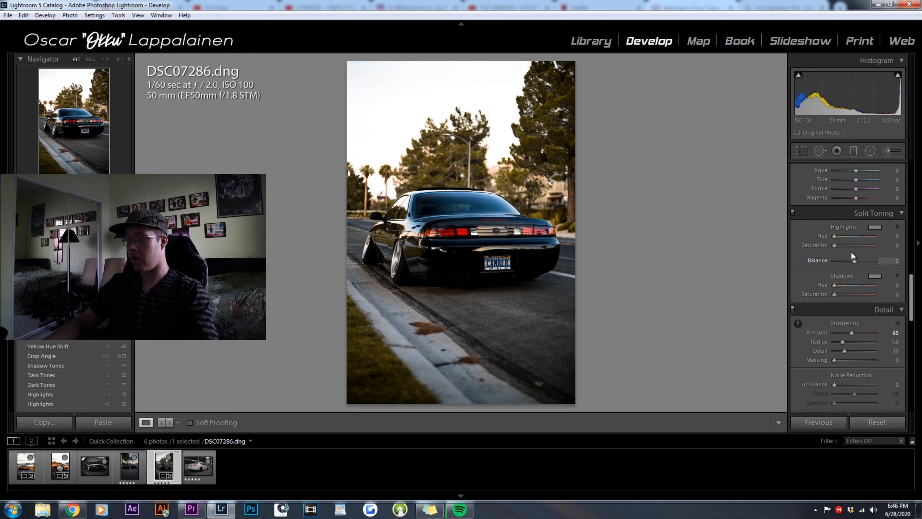
click(889, 245)
text(35)
key(Return)
click(876, 226)
click(707, 232)
drag(707, 231, 704, 227)
click(870, 226)
double_click(873, 246)
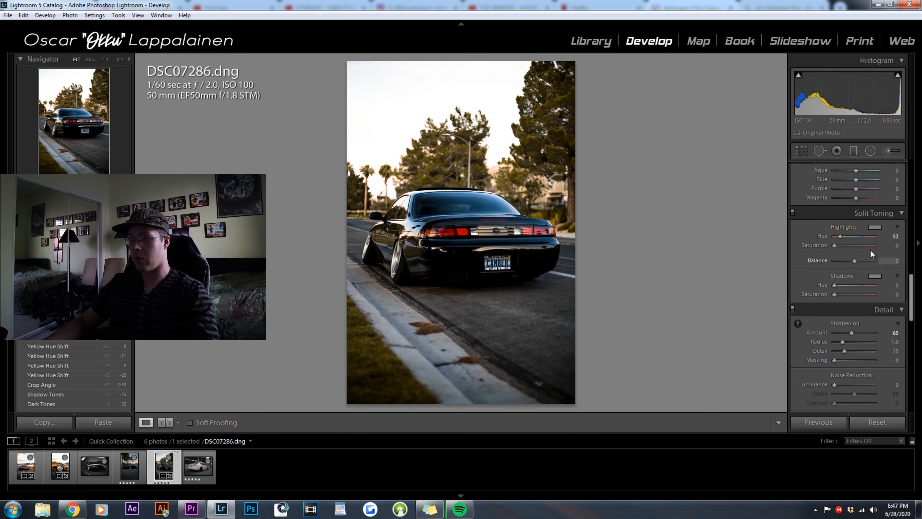
- Set the sharpening masking to 87
scroll(867, 289, down, 6)
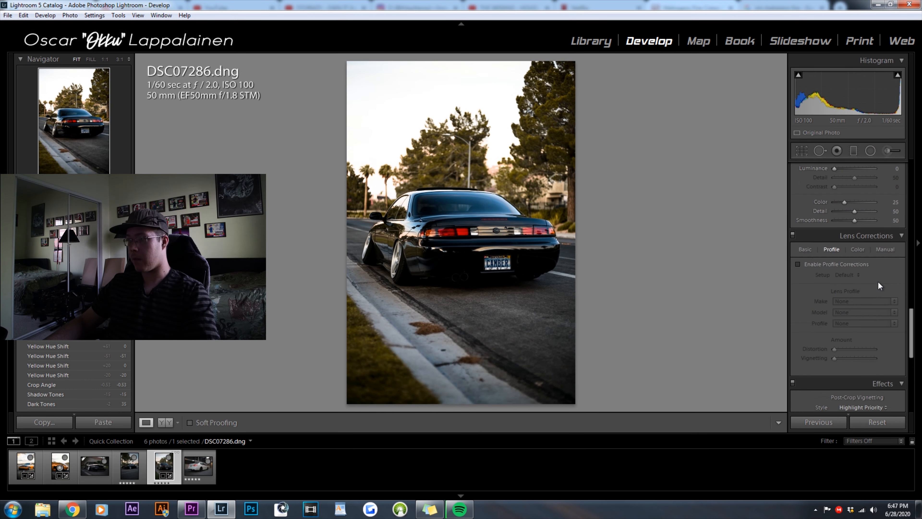
scroll(843, 205, up, 3)
drag(836, 212, 870, 211)
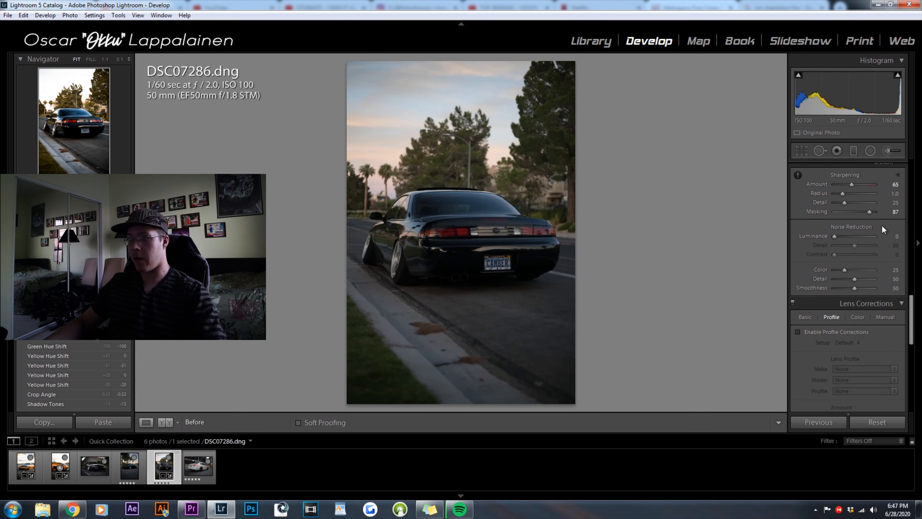
- Enable lens profile corrections using the Canon EF 50mm f/1.8 II profile
click(846, 332)
scroll(881, 341, down, 3)
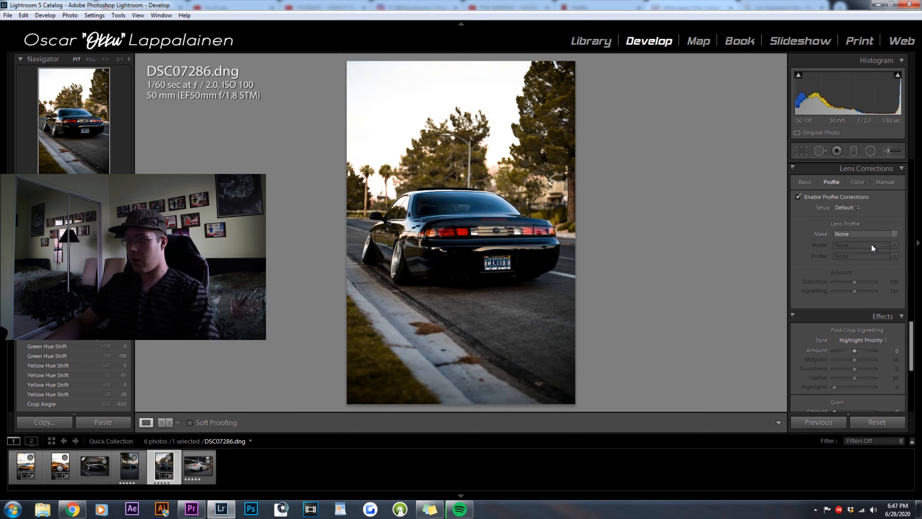
click(869, 235)
click(868, 261)
click(861, 246)
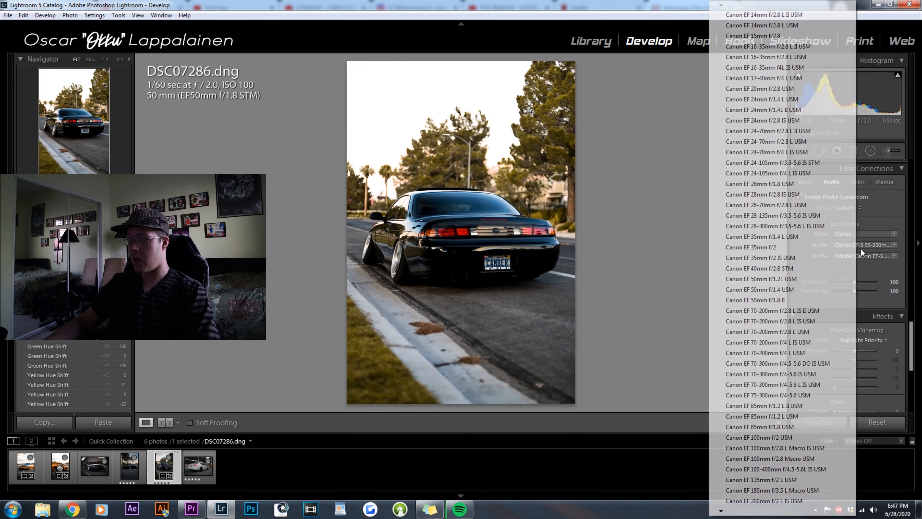
click(796, 300)
- Set the lens profile's vignetting to 45, and remove chromatic aberration with a purple defringe amount of 20
click(888, 291)
text(4)
key(Return)
click(857, 182)
click(895, 228)
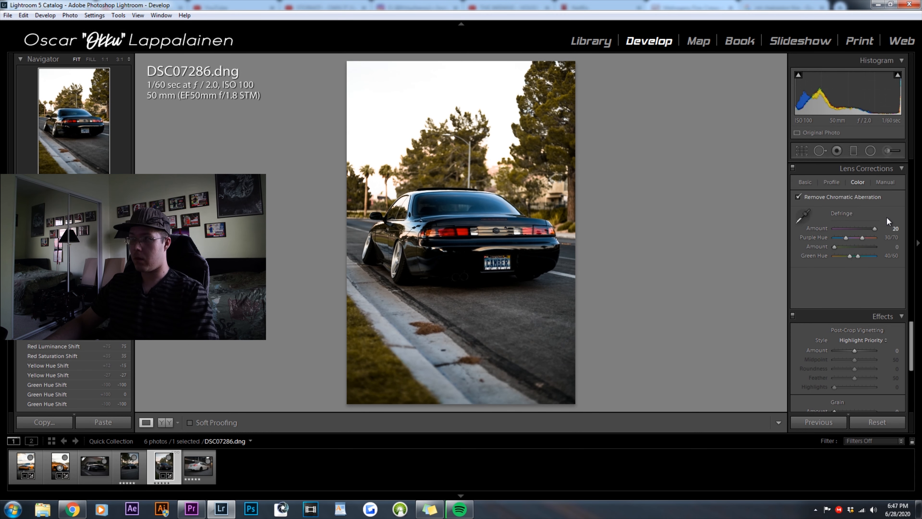
- Set the post-crop vignetting amount to -2
scroll(877, 210, down, 4)
click(892, 215)
text(-2)
key(Return)
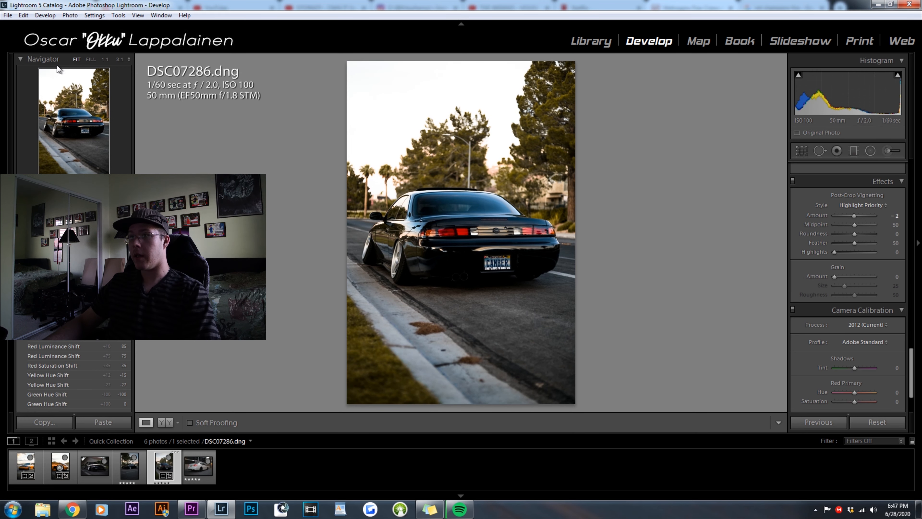
- Start an adjustment brush mask on the rear of the car with Sharpness 35, Clarity 8 and Contrast 15
click(91, 60)
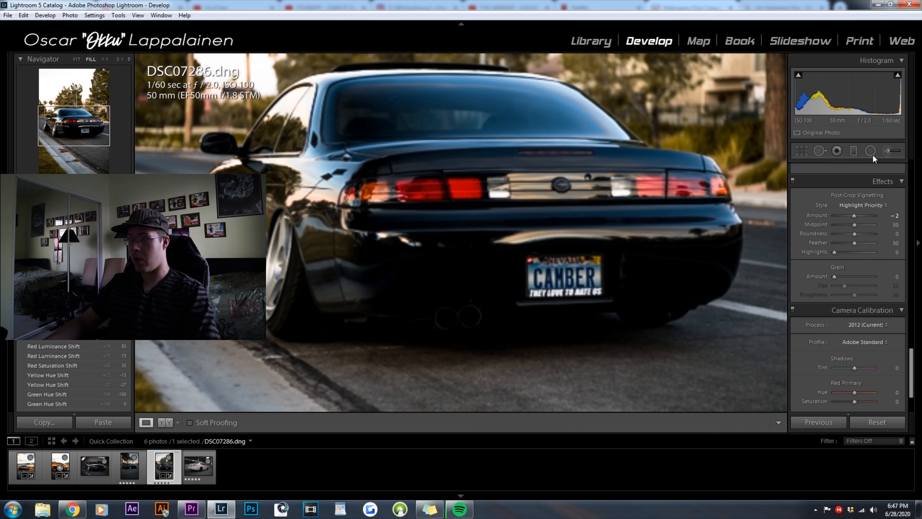
click(889, 151)
click(431, 201)
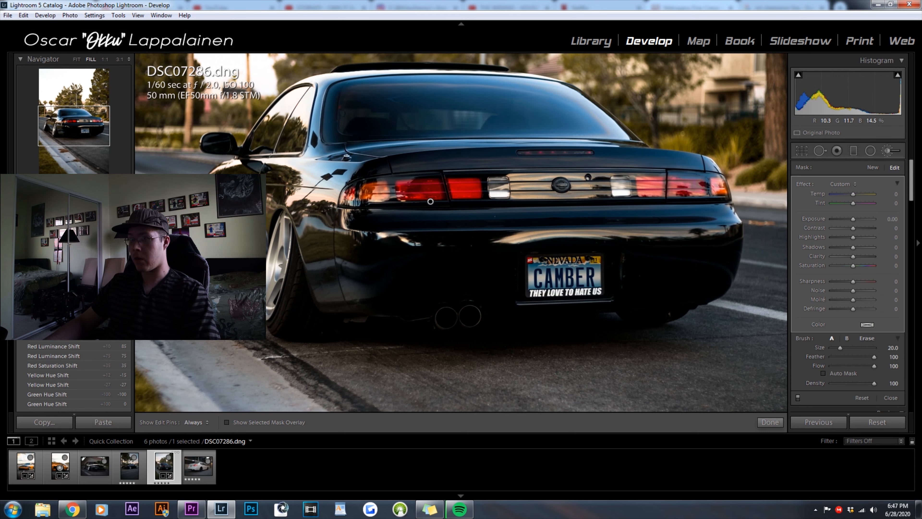
click(892, 282)
text(35)
click(891, 258)
text(8)
drag(888, 229, 894, 229)
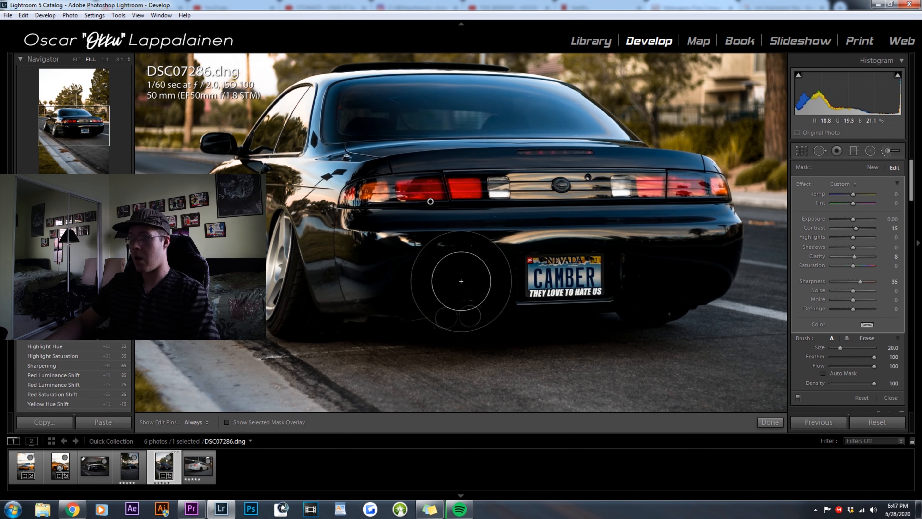
- Paint the brush mask over the whole car body, checking coverage with the mask overlay, and finish the brush
click(270, 422)
key(h)
mouse_move(622, 190)
mouse_down()
mouse_move(576, 195)
mouse_move(587, 233)
mouse_move(577, 264)
mouse_move(663, 247)
mouse_move(583, 206)
mouse_move(597, 175)
mouse_move(383, 178)
mouse_move(433, 144)
mouse_move(418, 124)
mouse_move(340, 165)
mouse_up()
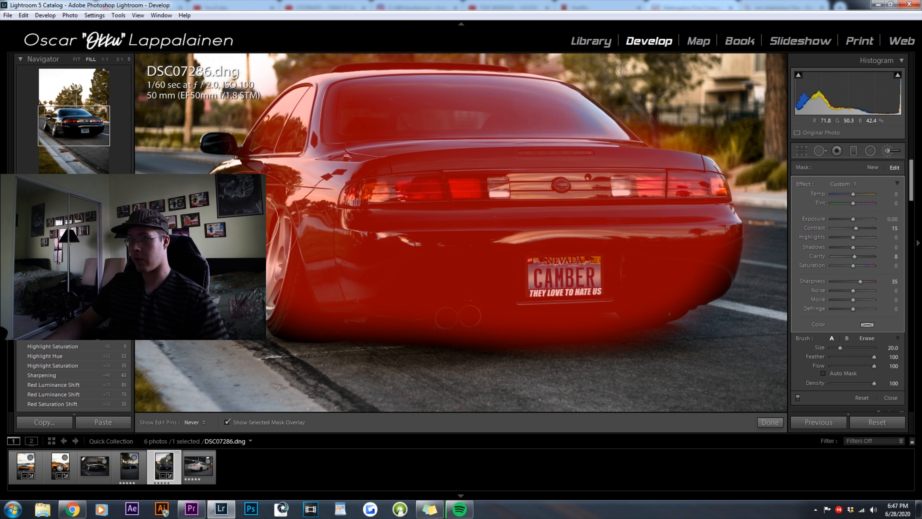
mouse_move(378, 279)
mouse_down()
mouse_move(309, 289)
mouse_move(701, 268)
mouse_move(411, 237)
mouse_move(356, 160)
mouse_up()
scroll(356, 160, down, 5)
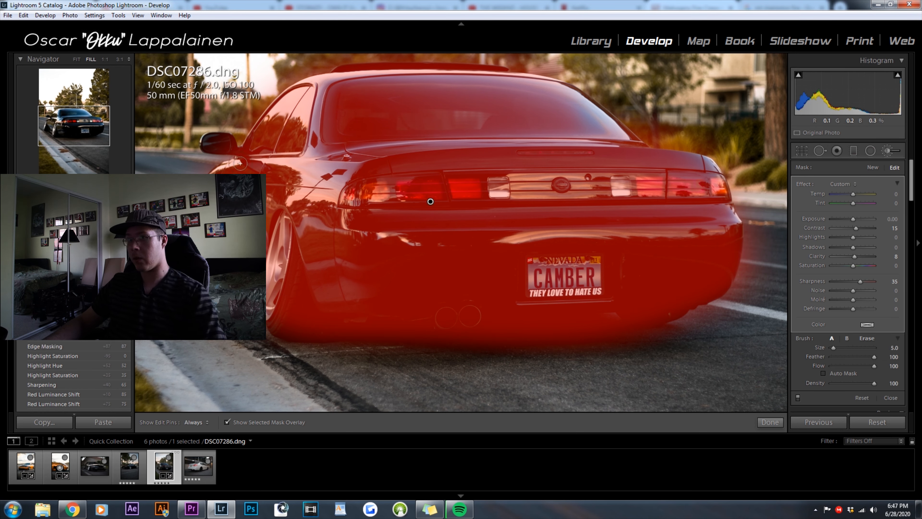
key(k)
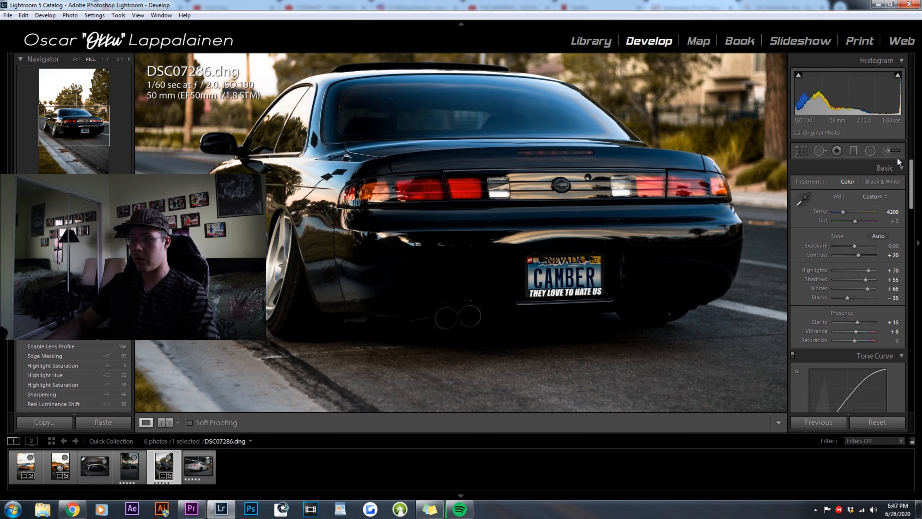
- Brush a new adjustment over both exhaust tips with Shadows 35, Highlights 45 and a raised Clarity
click(888, 150)
click(460, 315)
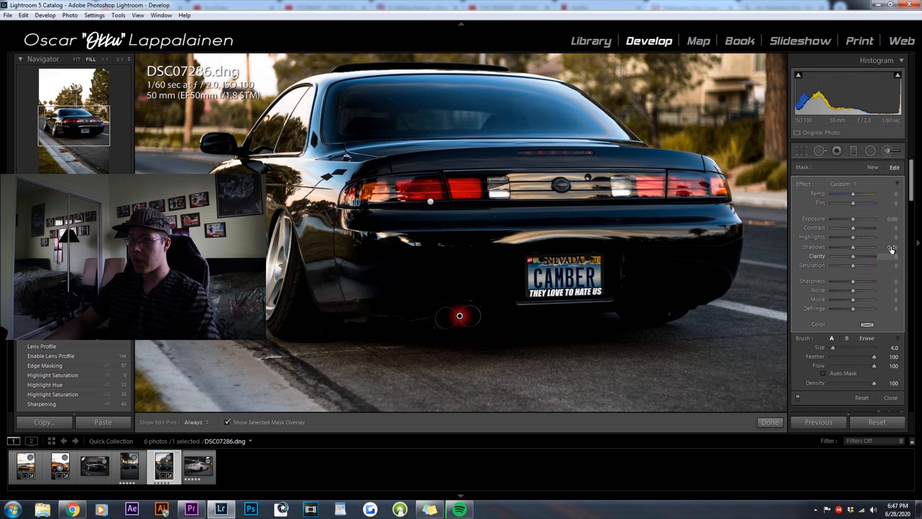
click(305, 418)
scroll(444, 344, up, 2)
drag(437, 319, 476, 312)
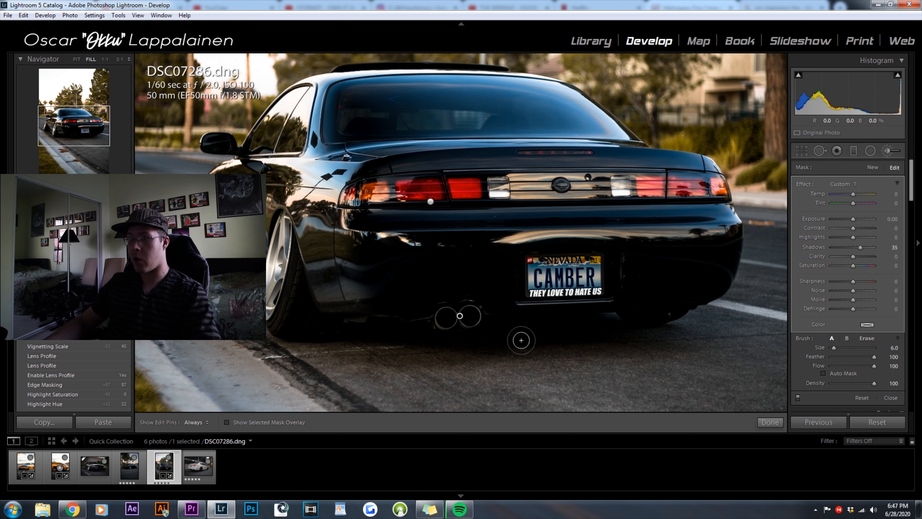
click(891, 238)
text(45)
key(Return)
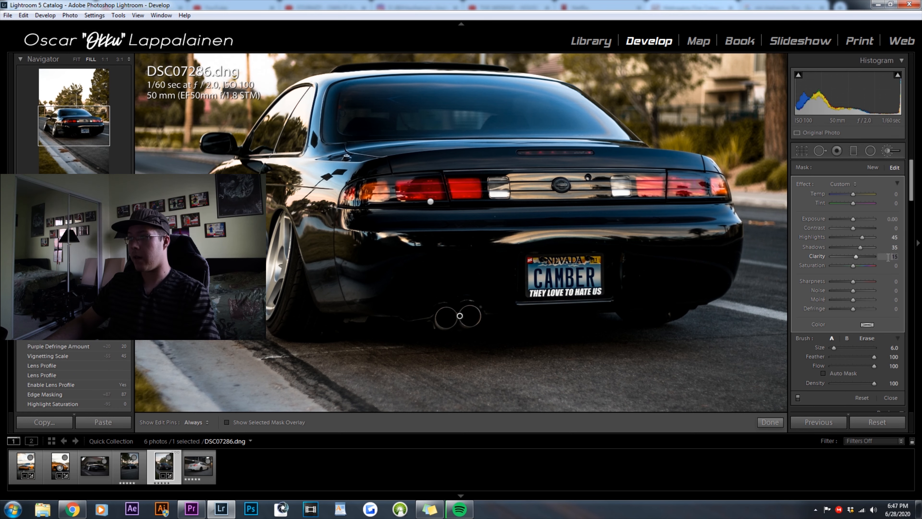
key(k)
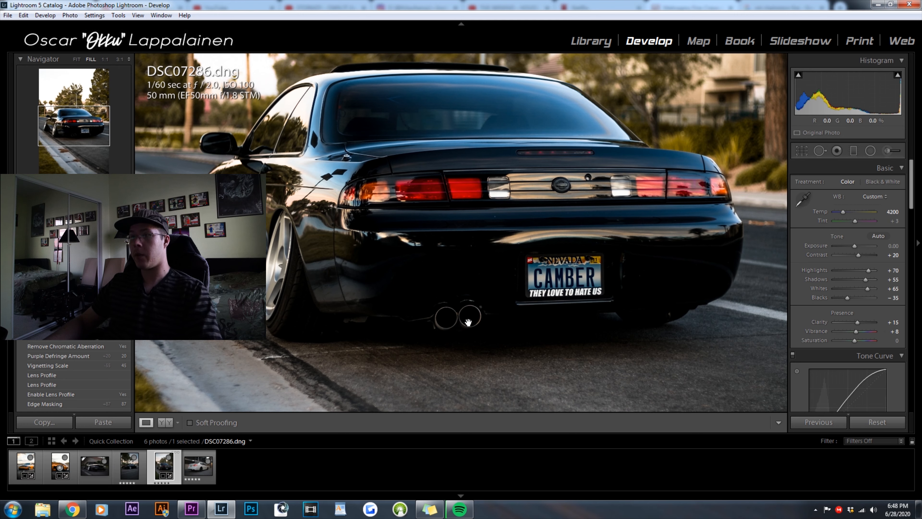
- Start another brush adjustment on the car's rear wheel with Highlights 35 and Shadows 15
key(k)
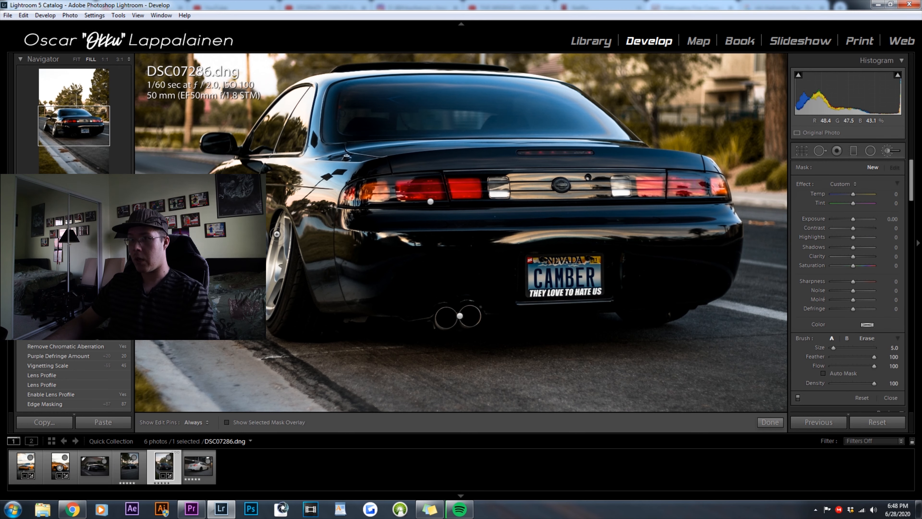
click(284, 249)
click(887, 239)
key(Return)
key(h)
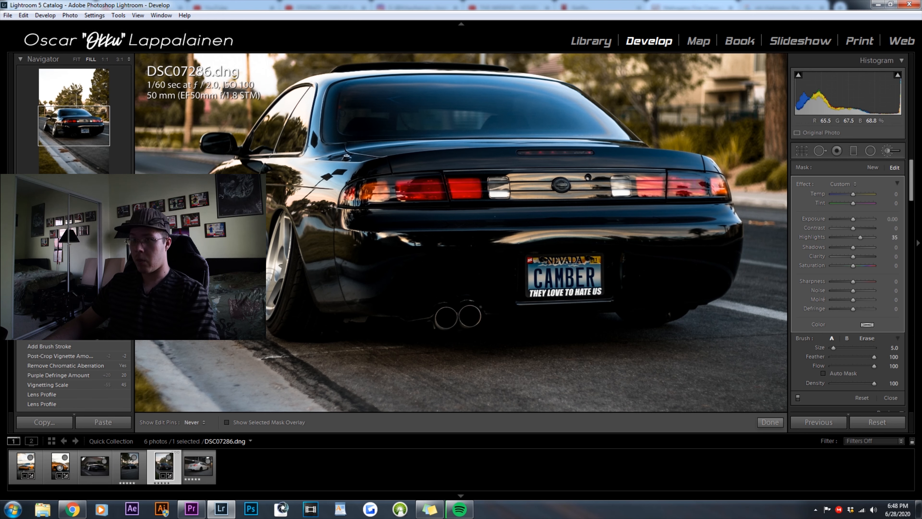
key(h)
drag(886, 250, 896, 250)
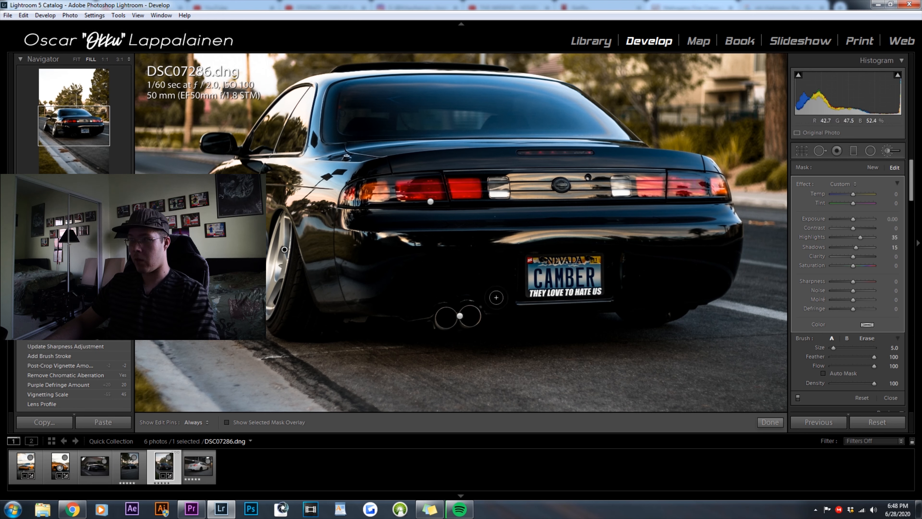
- Extend the wheel's brush mask over the upper and lower parts of the rim using a smaller brush
key(h)
scroll(282, 240, down, 1)
drag(282, 219, 285, 233)
key(h)
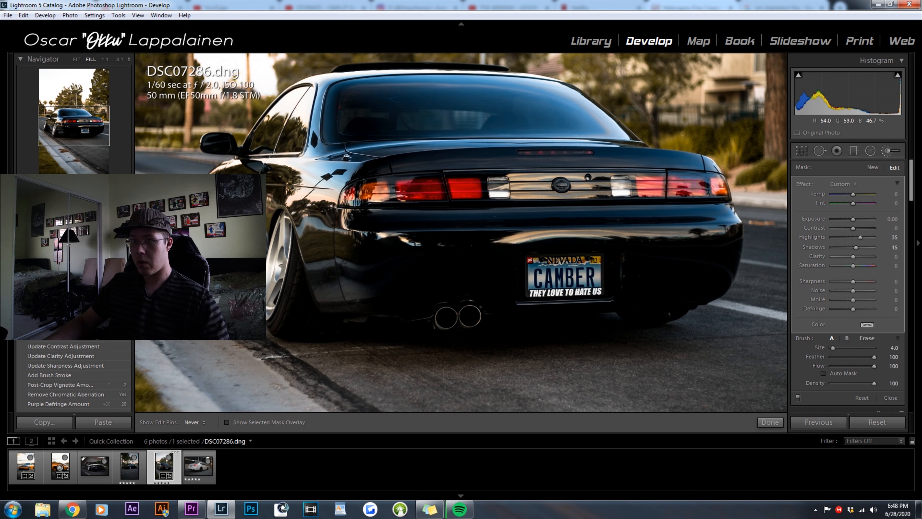
drag(269, 269, 278, 284)
key(h)
- Set the wheel brush to Saturation -75, Contrast 15, Clarity 15 and Exposure 0.15, and finish the brush
drag(886, 265, 748, 277)
click(893, 265)
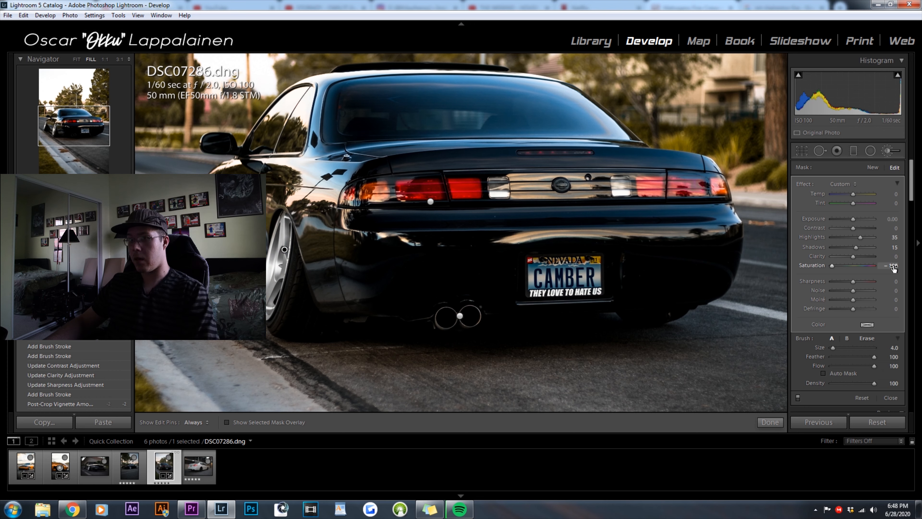
text(- 75)
click(893, 229)
text(15)
click(892, 257)
text(15)
key(Return)
click(893, 219)
text(.15)
key(Return)
key(k)
- View the whole photo and compare it before and after all edits
click(618, 252)
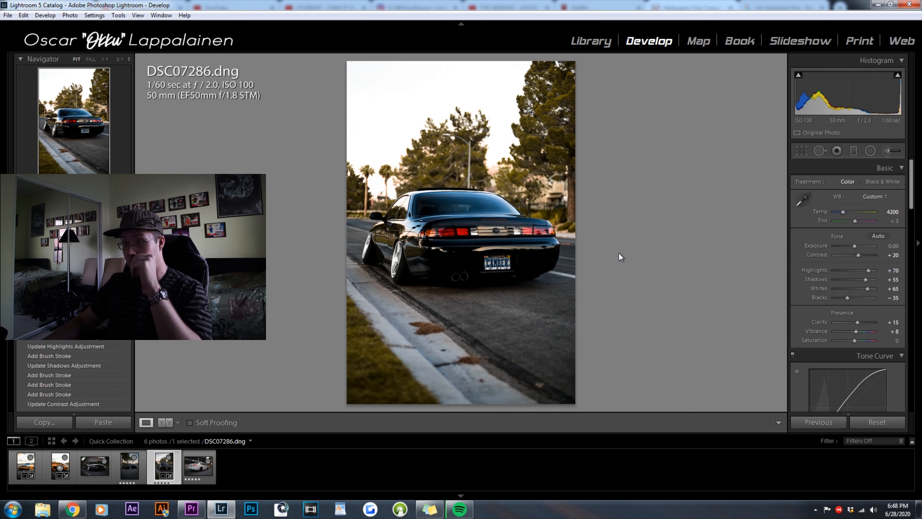
key(backslash)
key(backslash)
key(backslash)
key(backslash)
- Set Exposure to +0.15, Blacks to -40 and Contrast to +25, comparing the result with the original photo
drag(886, 246, 893, 248)
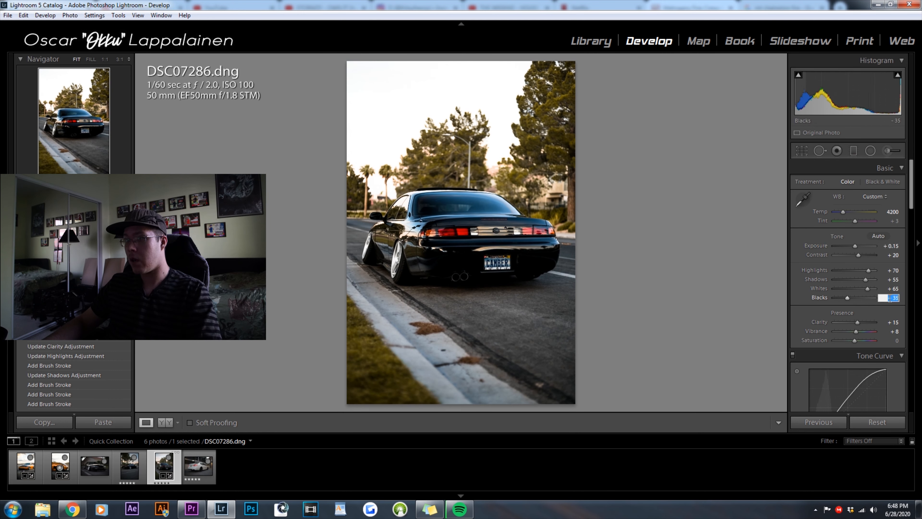
text(-40)
key(Return)
key(backslash)
key(backslash)
drag(888, 260, 892, 260)
key(backslash)
key(backslash)
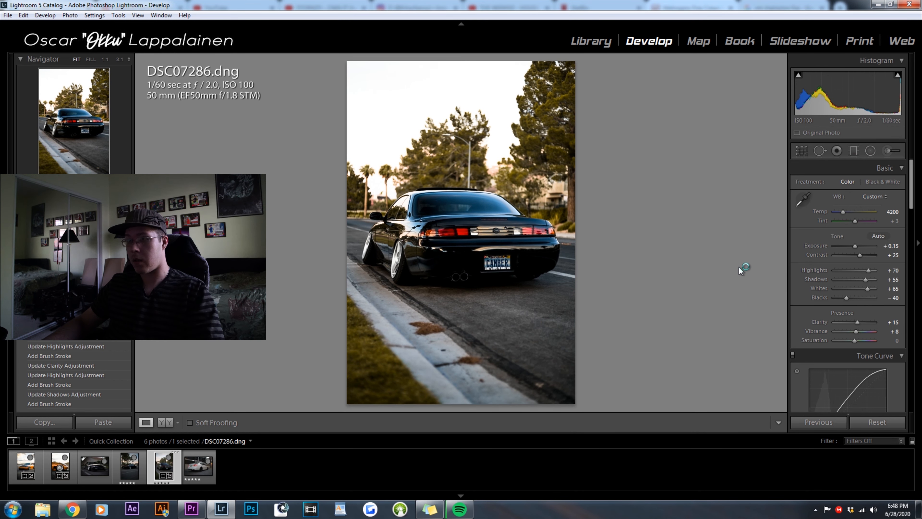
- Set the white balance temperature to 4350 and check the photo full screen
click(894, 211)
text(4555)
click(889, 212)
text(435)
key(Return)
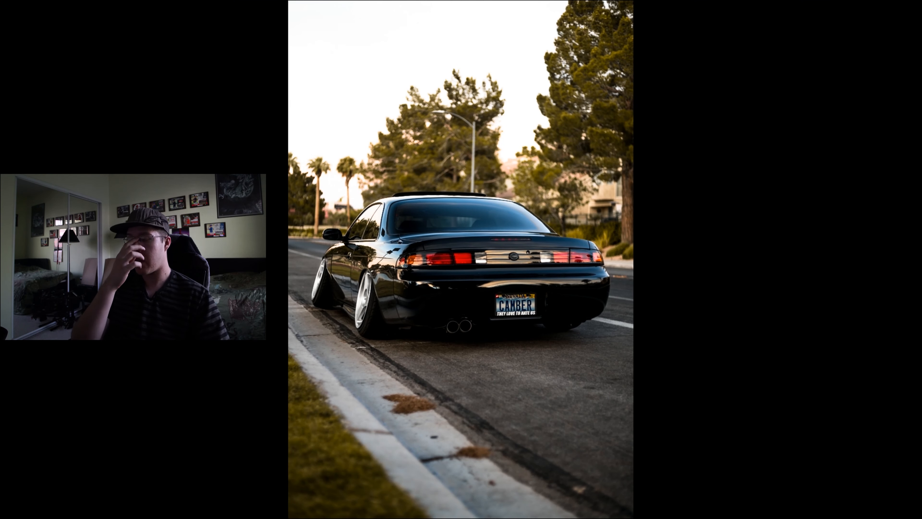
key(f)
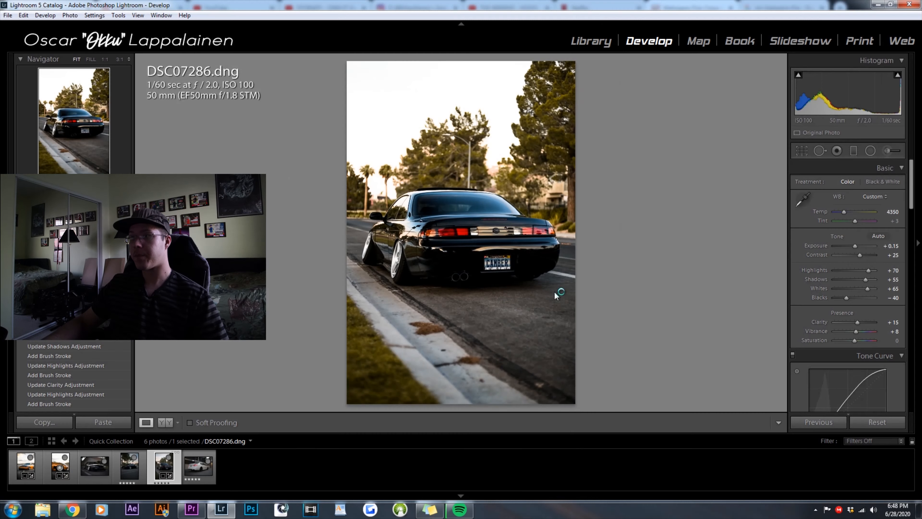